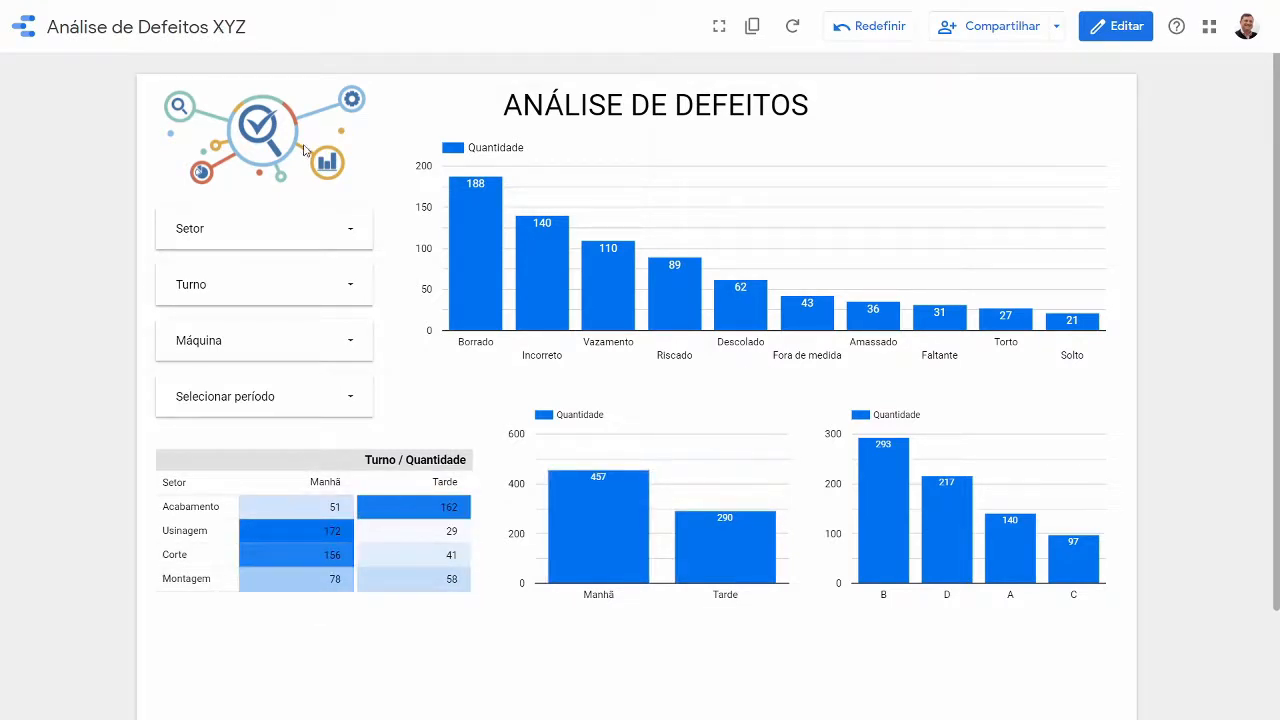
Explore the finished defect dashboard by filtering it to the Acabamento sector, the Tarde shift and machine B
left_click(257, 222)
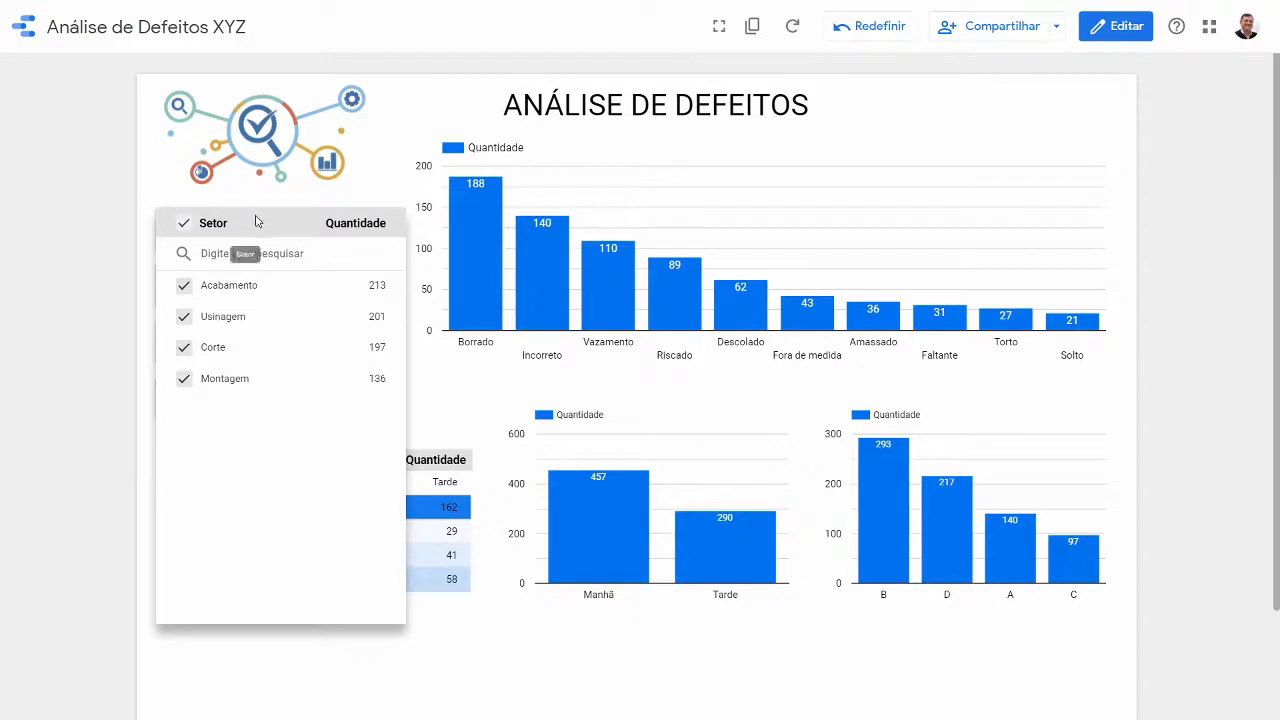
left_click(335, 287)
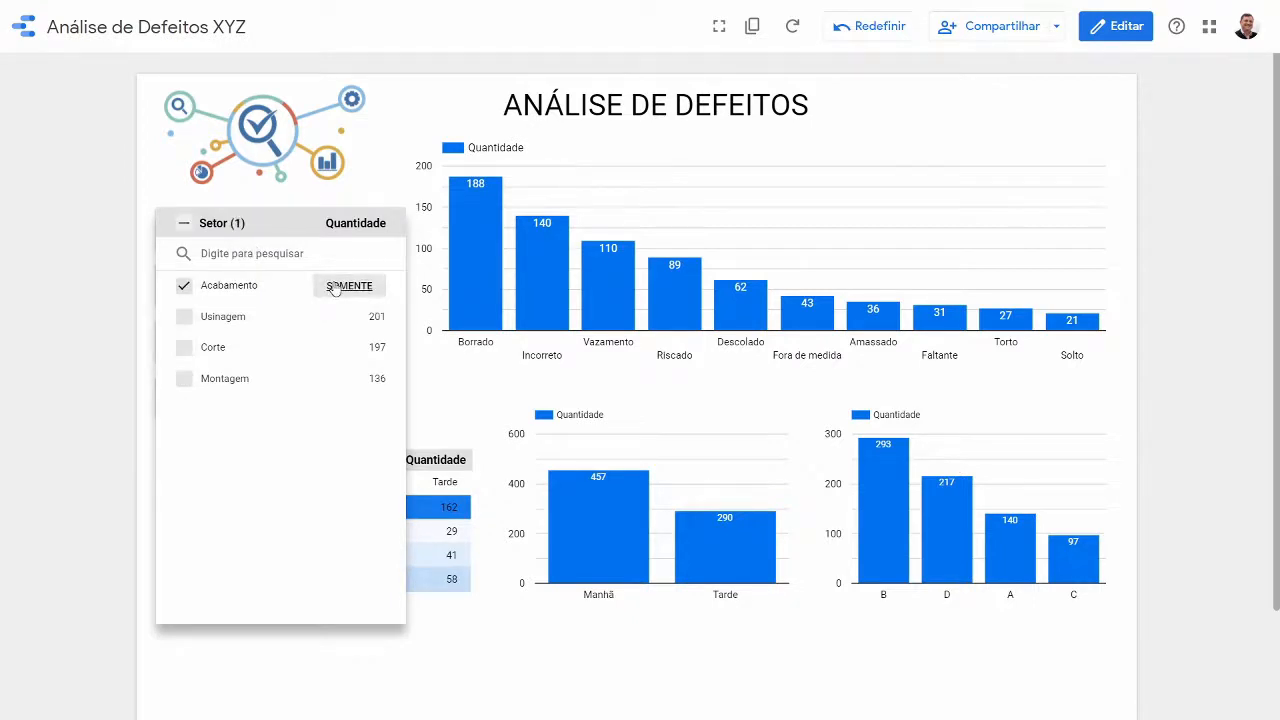
left_click(490, 643)
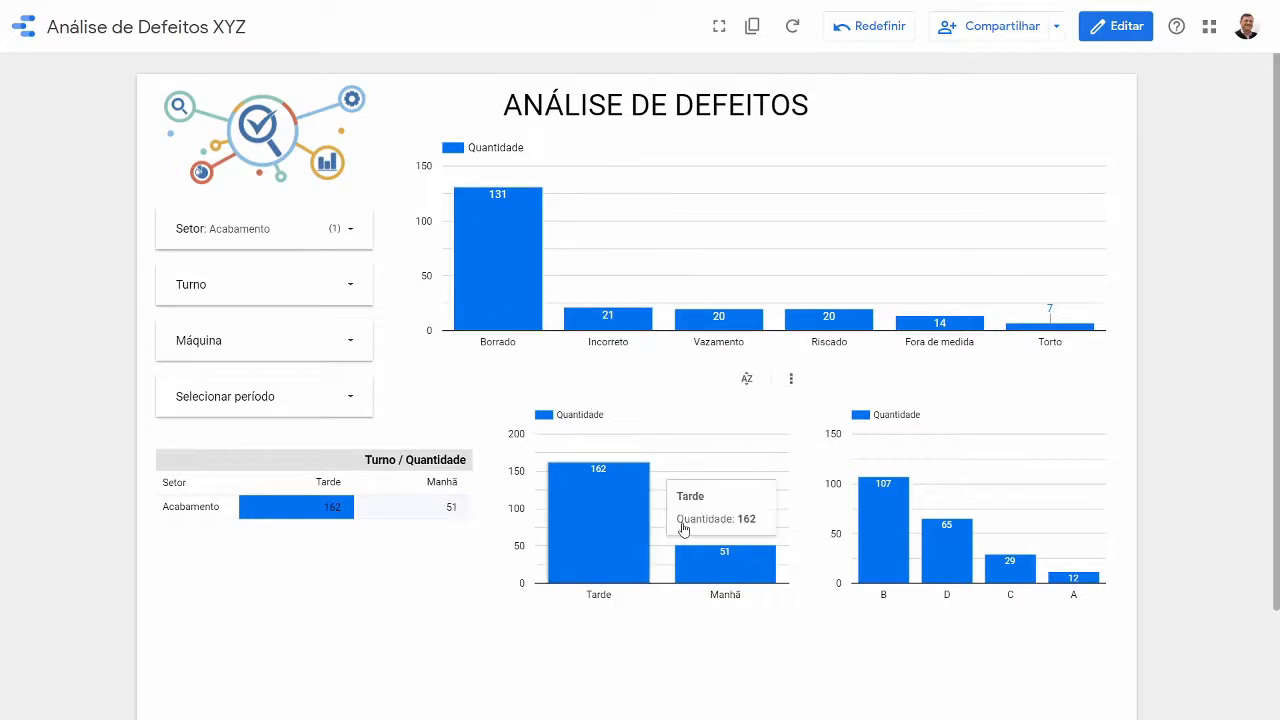
left_click(588, 511)
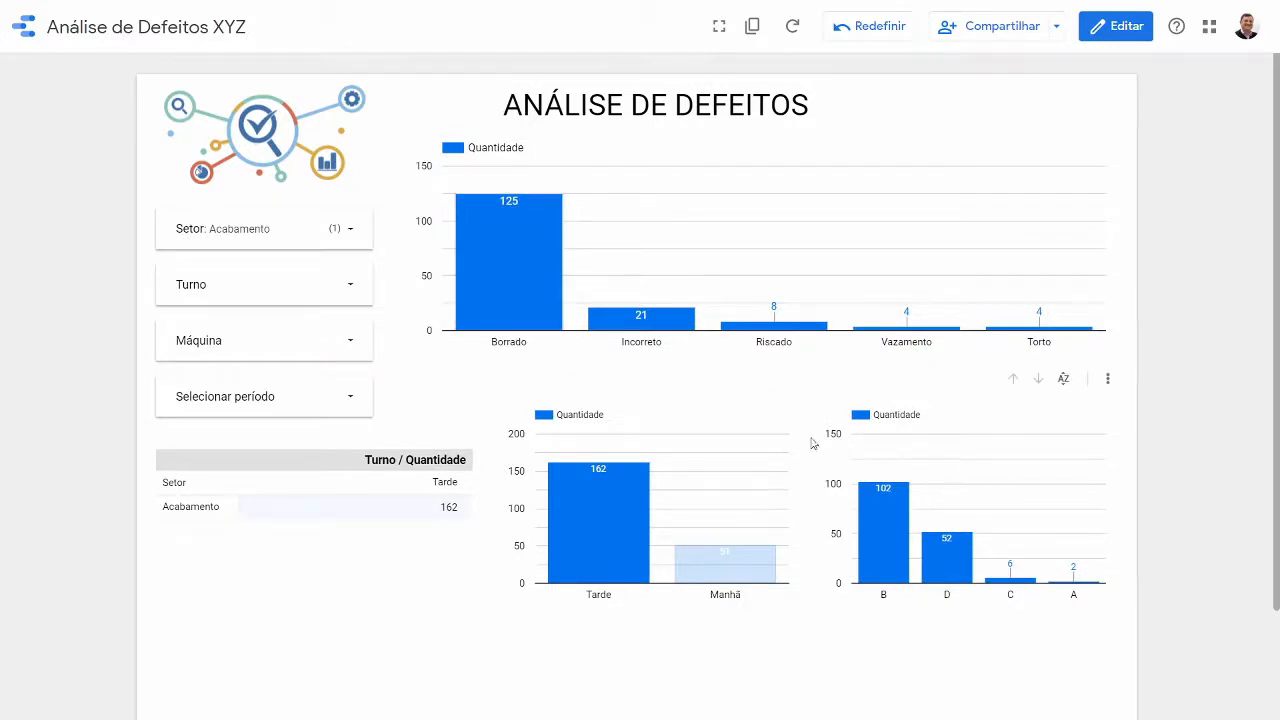
left_click(893, 527)
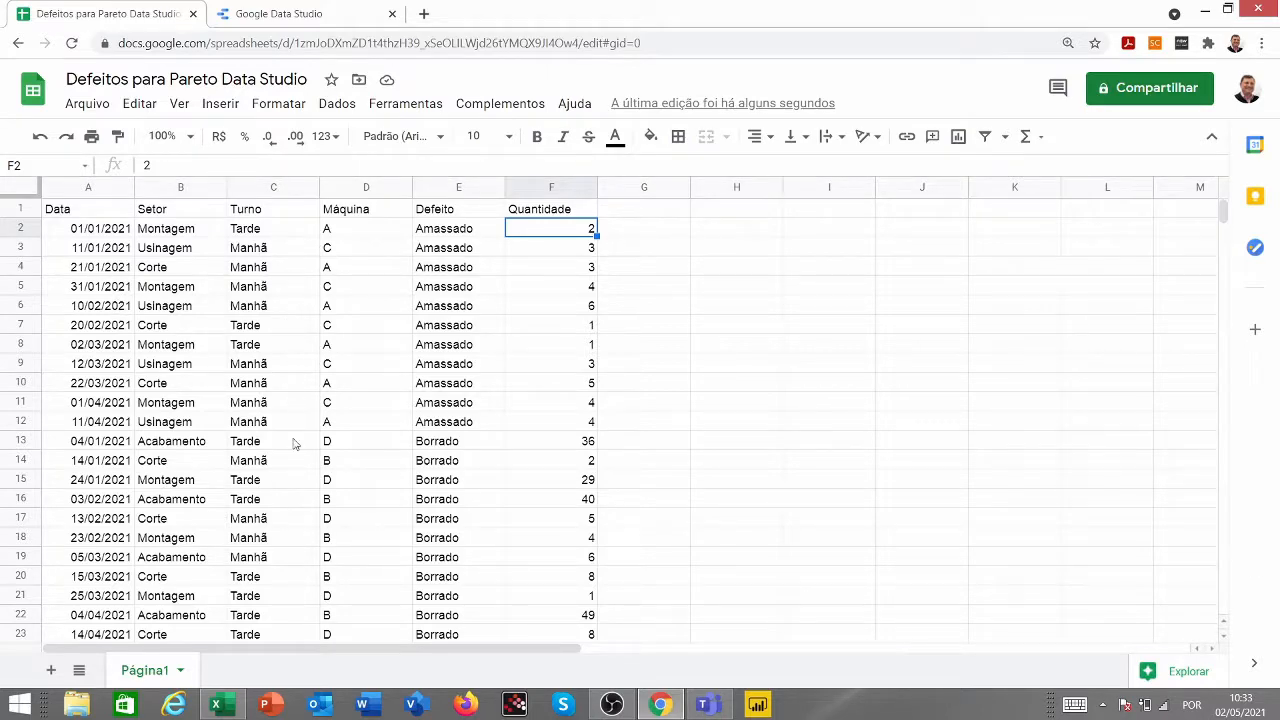
Examine the defects spreadsheet from the header row to the last record, reviewing its date, sector, shift, machine, defect and quantity columns
scroll(293, 435, "down", 4)
scroll(293, 435, "down", 12)
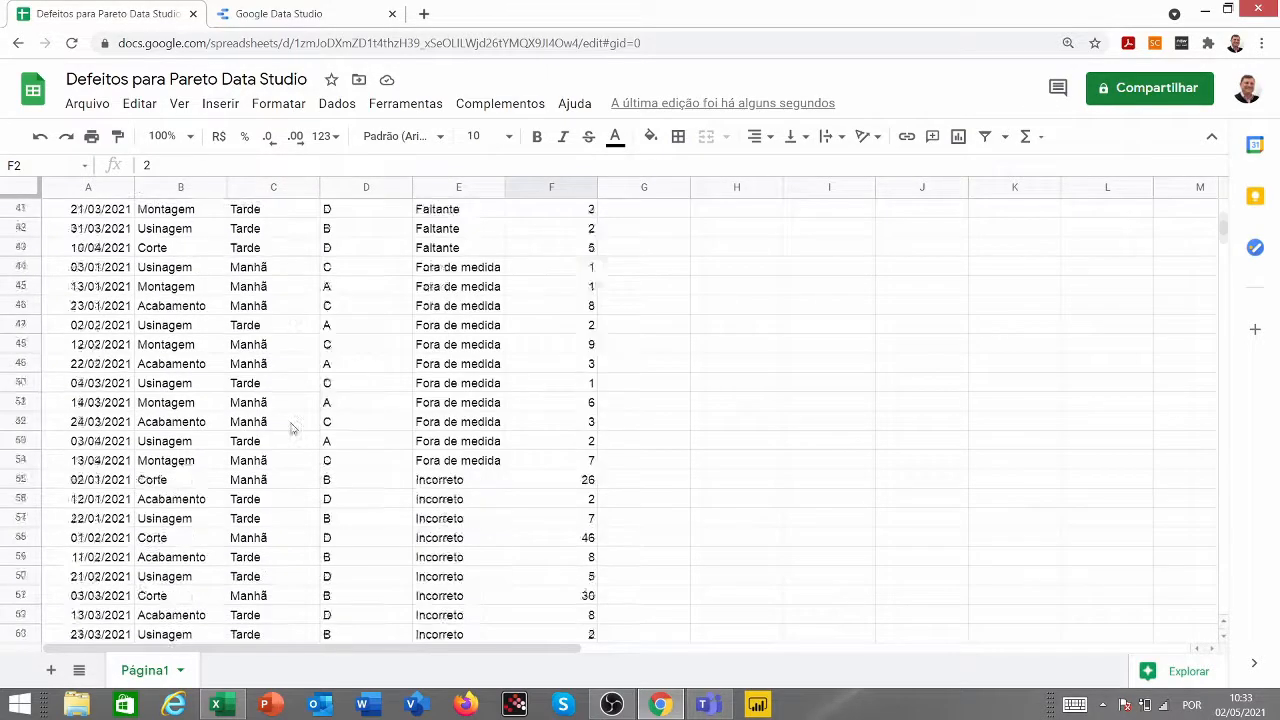
scroll(290, 430, "down", 5)
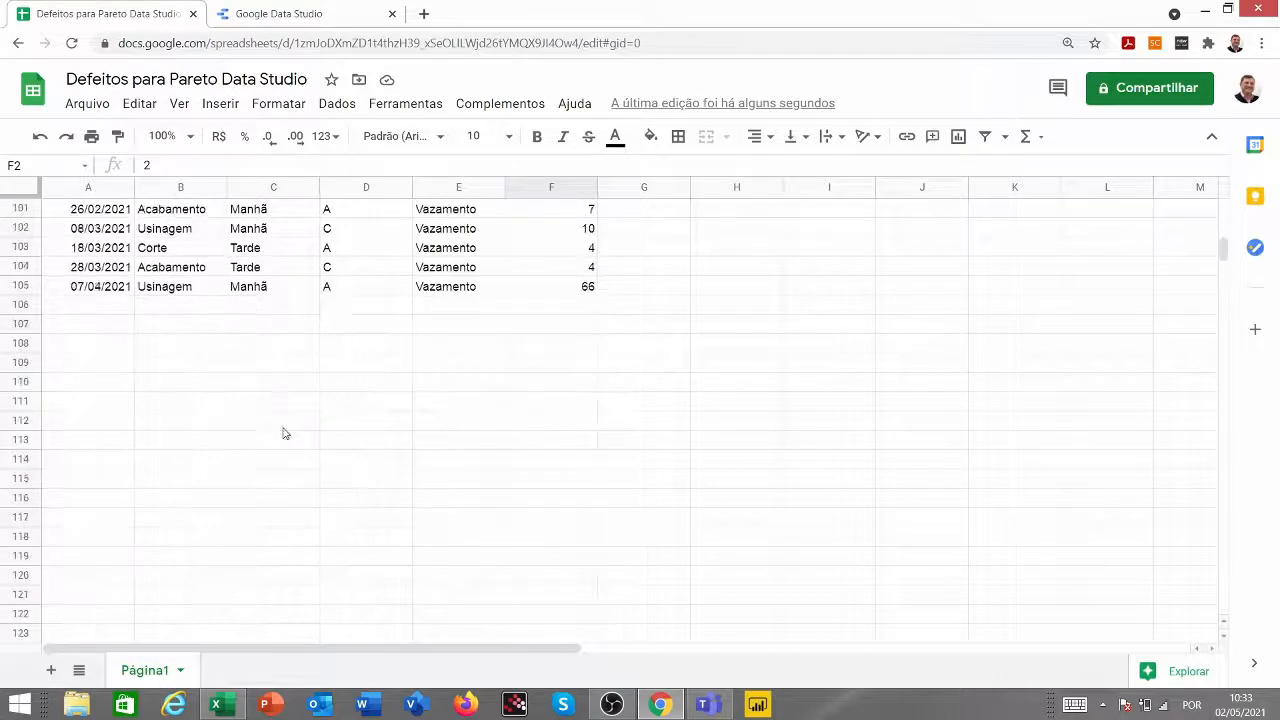
scroll(285, 432, "up", 6)
scroll(284, 432, "up", 5)
scroll(284, 432, "down", 8)
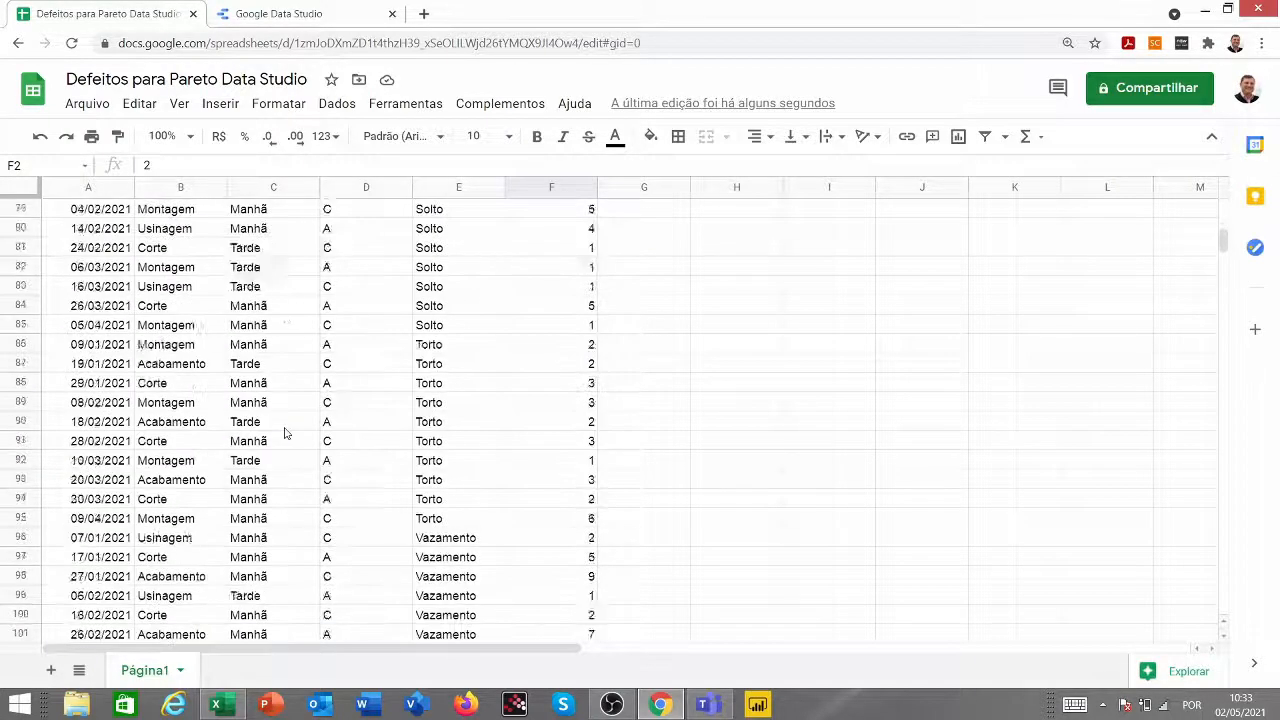
scroll(284, 432, "up", 3)
scroll(284, 432, "up", 12)
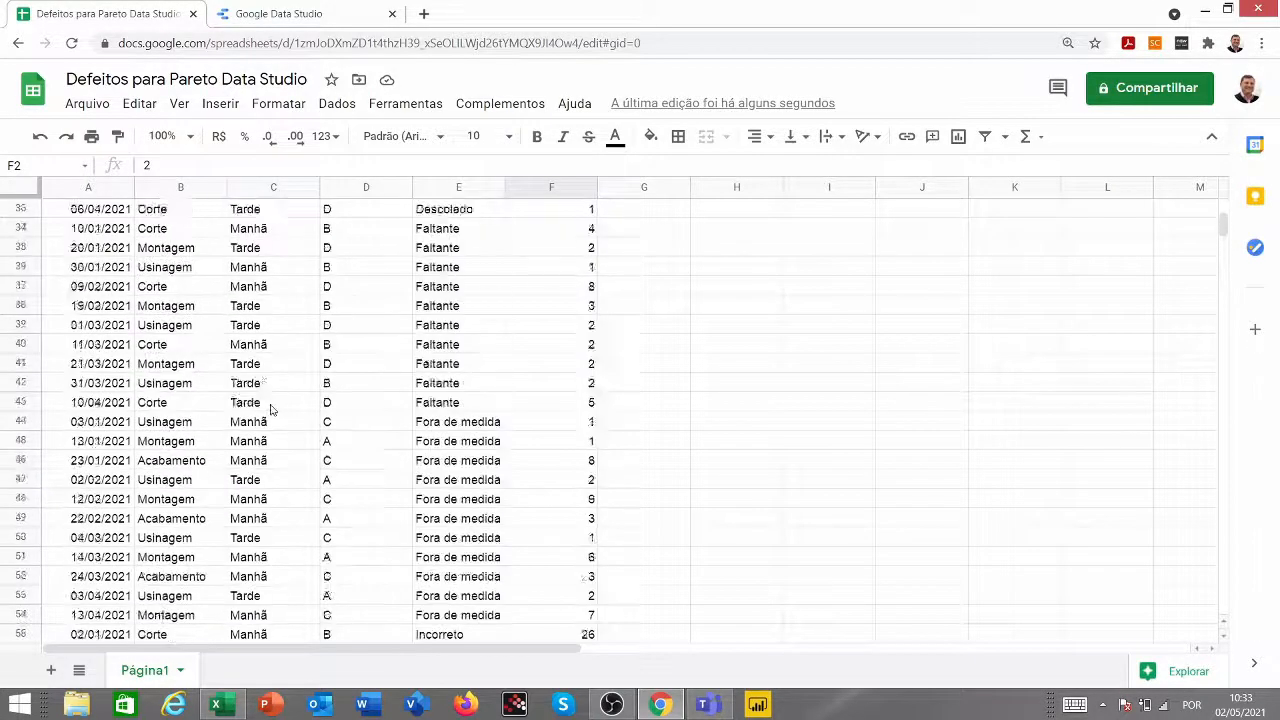
scroll(171, 366, "up", 3)
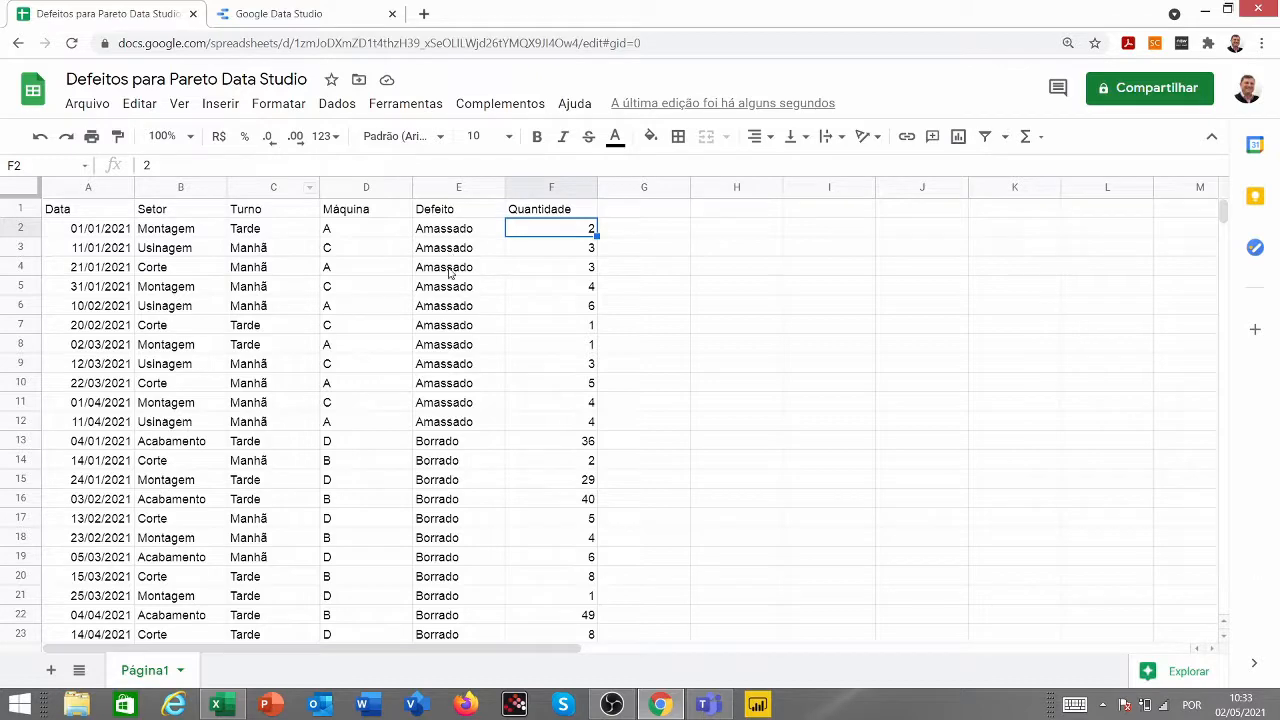
scroll(566, 370, "down", 20)
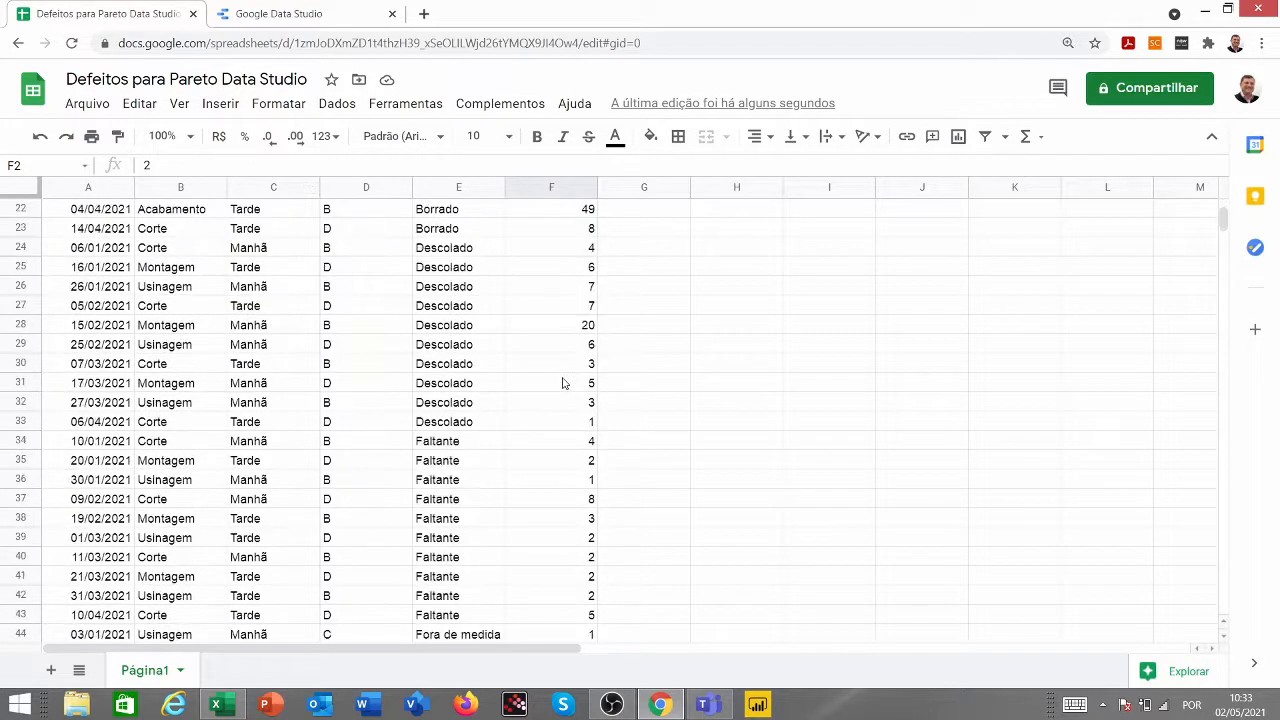
scroll(558, 382, "up", 20)
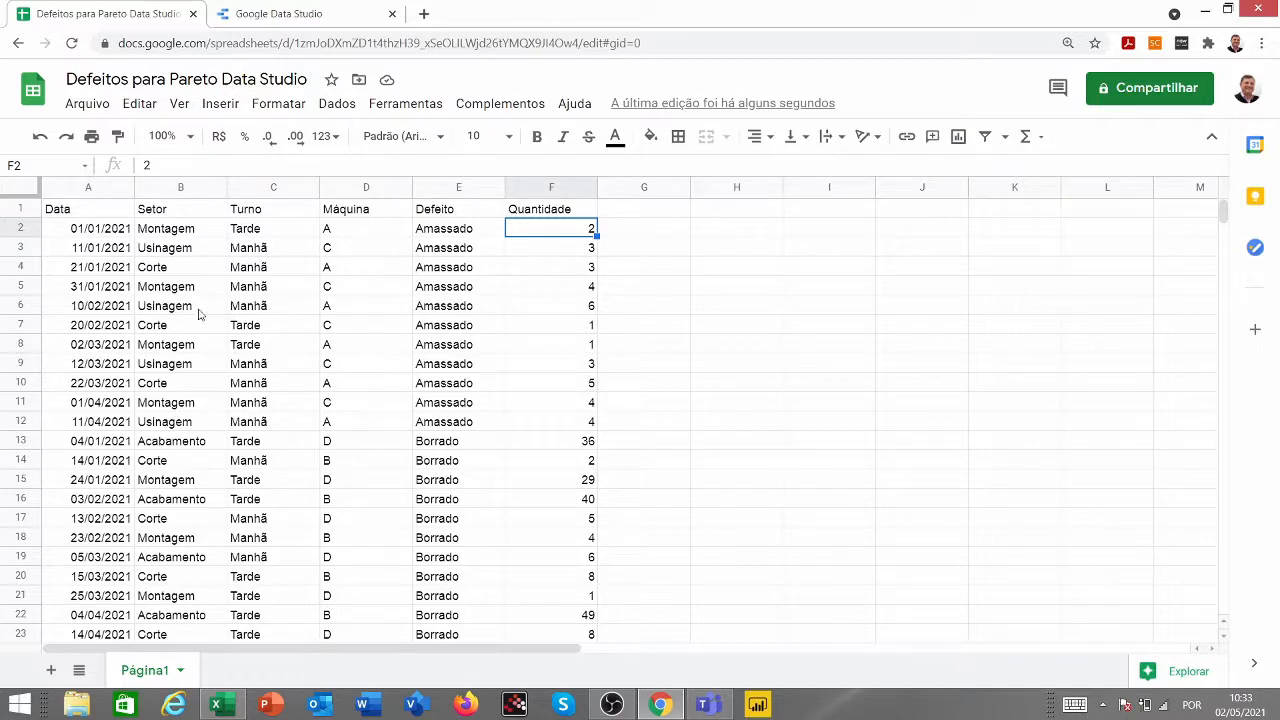
Switch to Data Studio and create a blank report connected to Página1 of the Google Sheet Defeitos para Pareto Data Studio
left_click(330, 12)
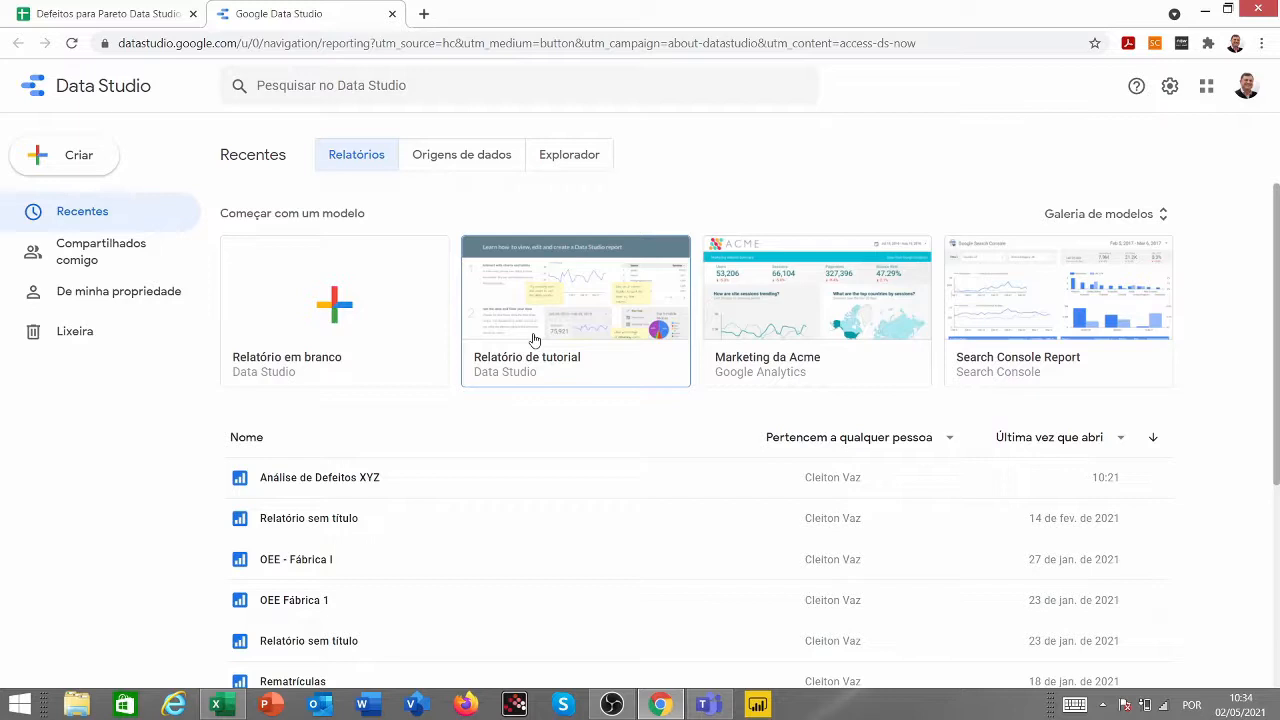
left_click(338, 305)
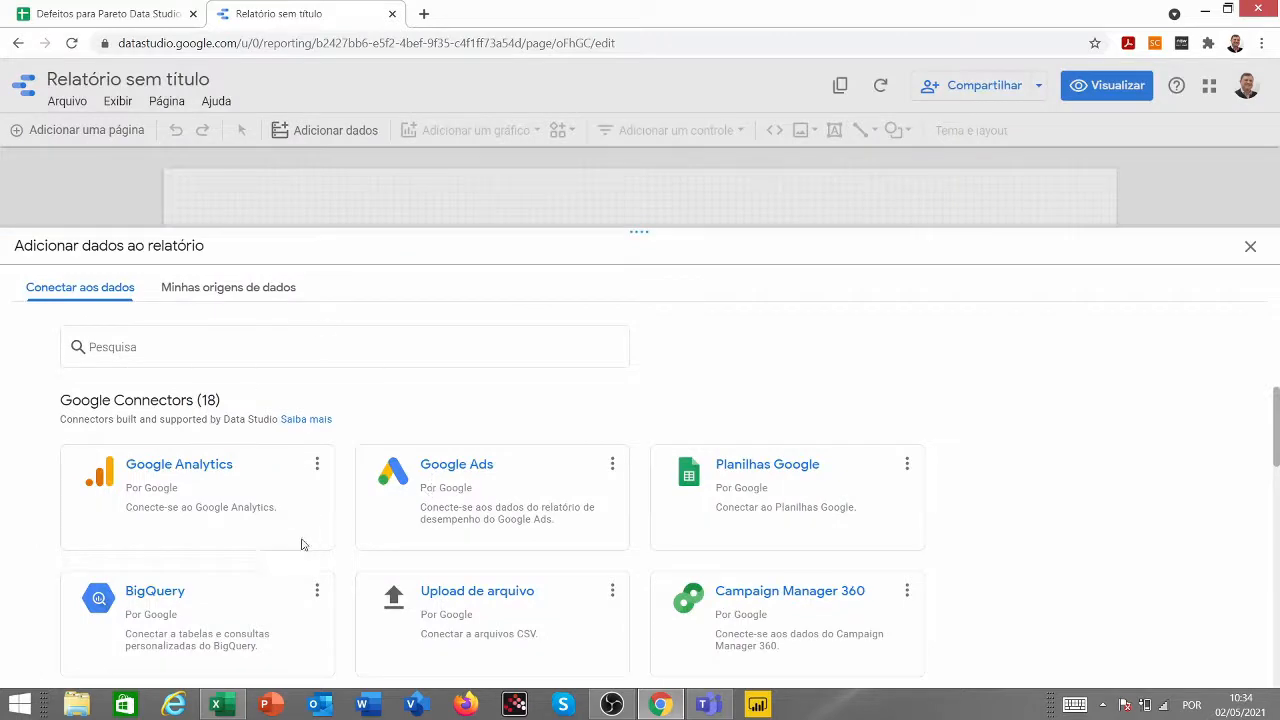
scroll(685, 489, "down", 2)
scroll(685, 489, "up", 2)
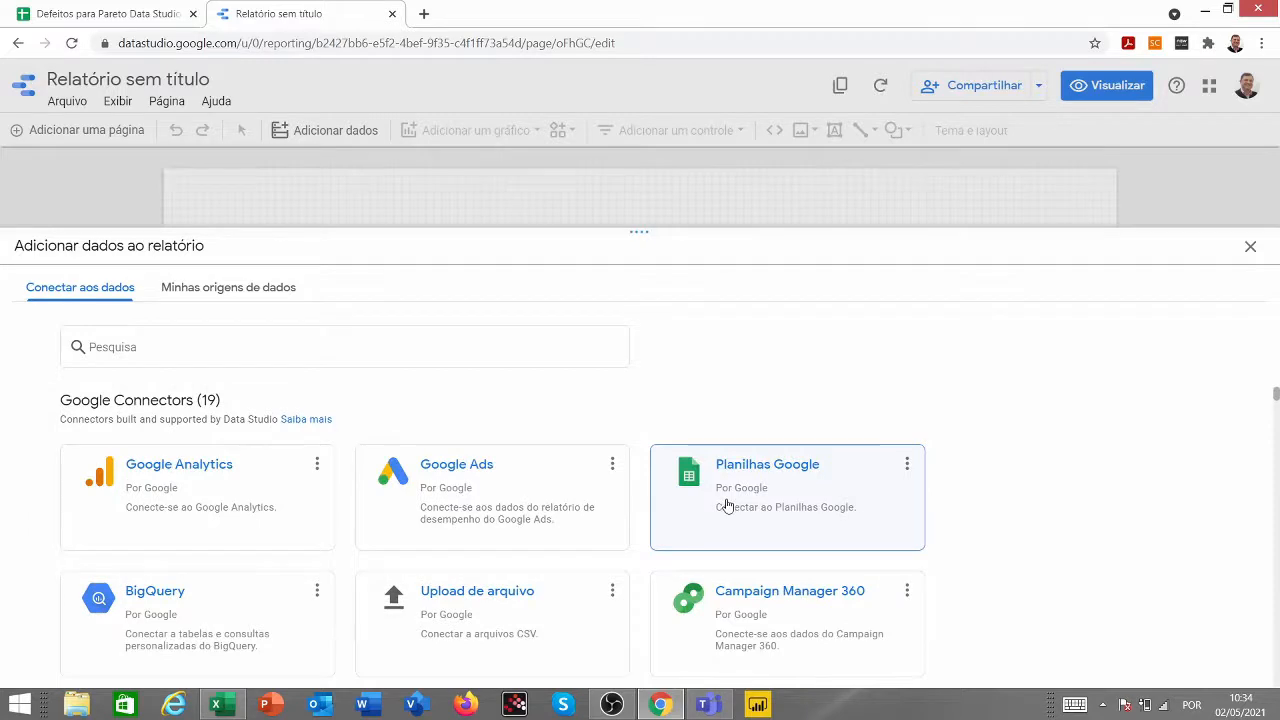
left_click(727, 507)
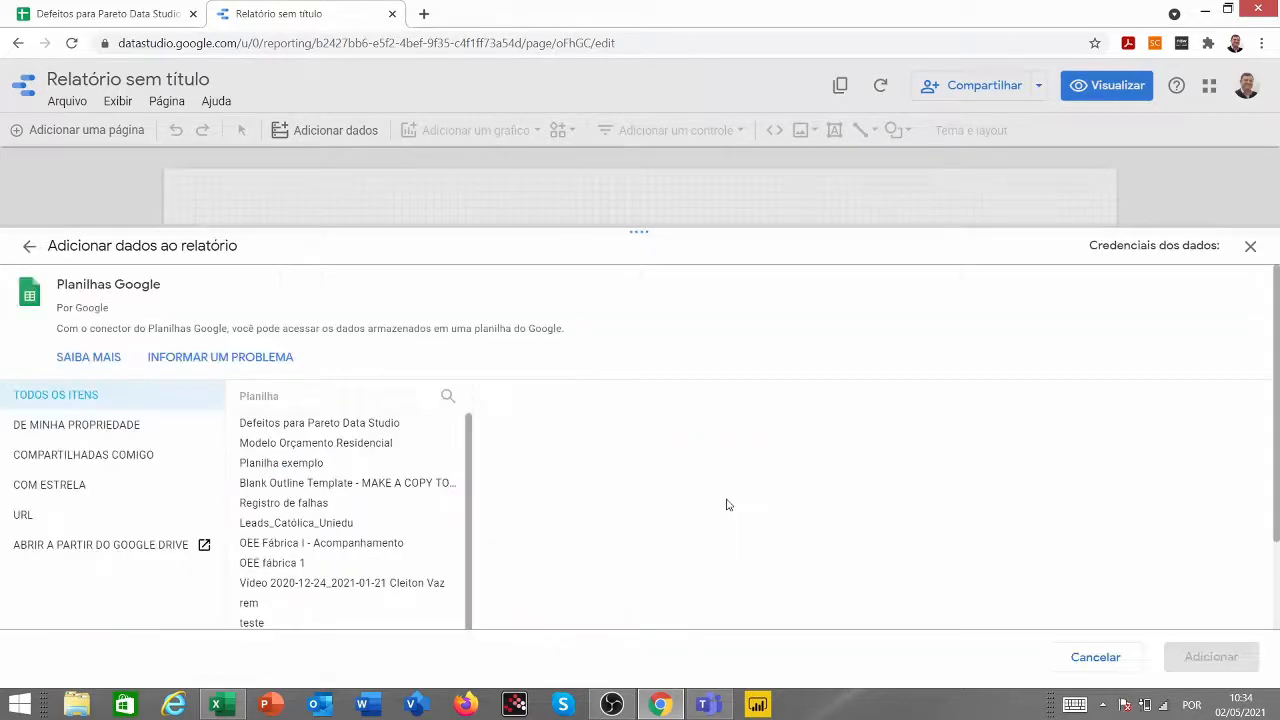
left_click(332, 427)
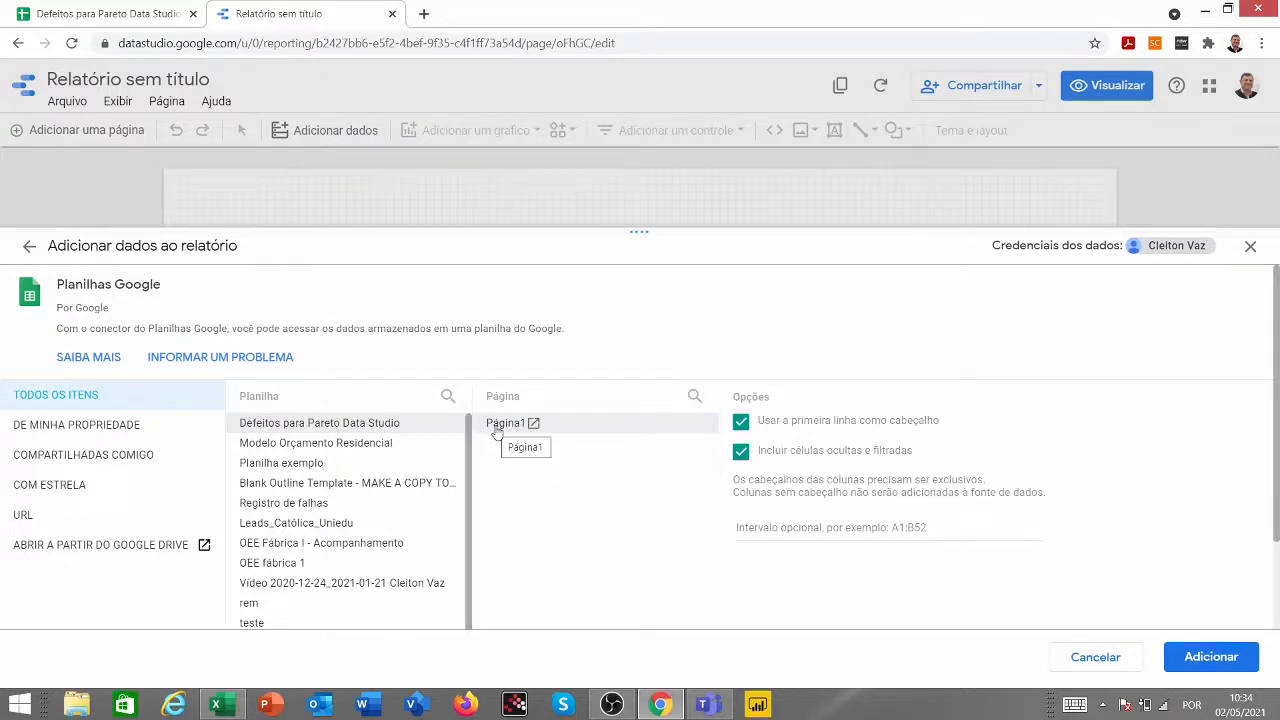
left_click(1197, 664)
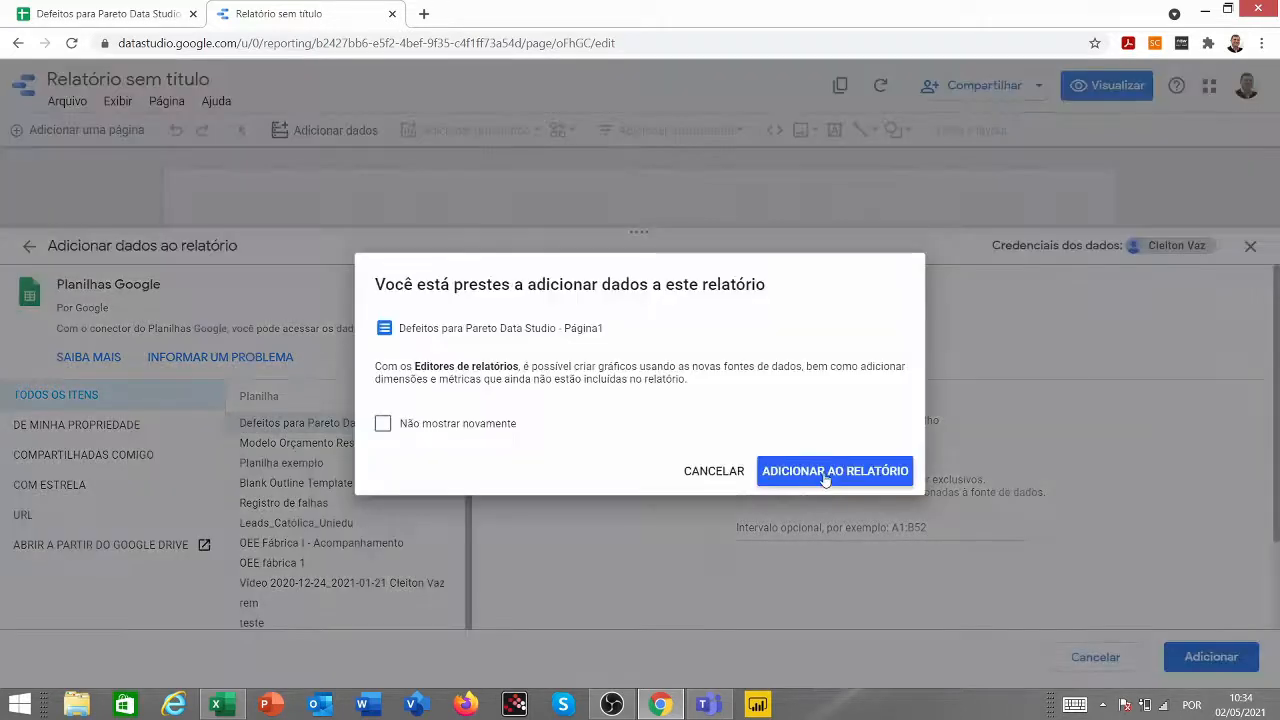
left_click(823, 475)
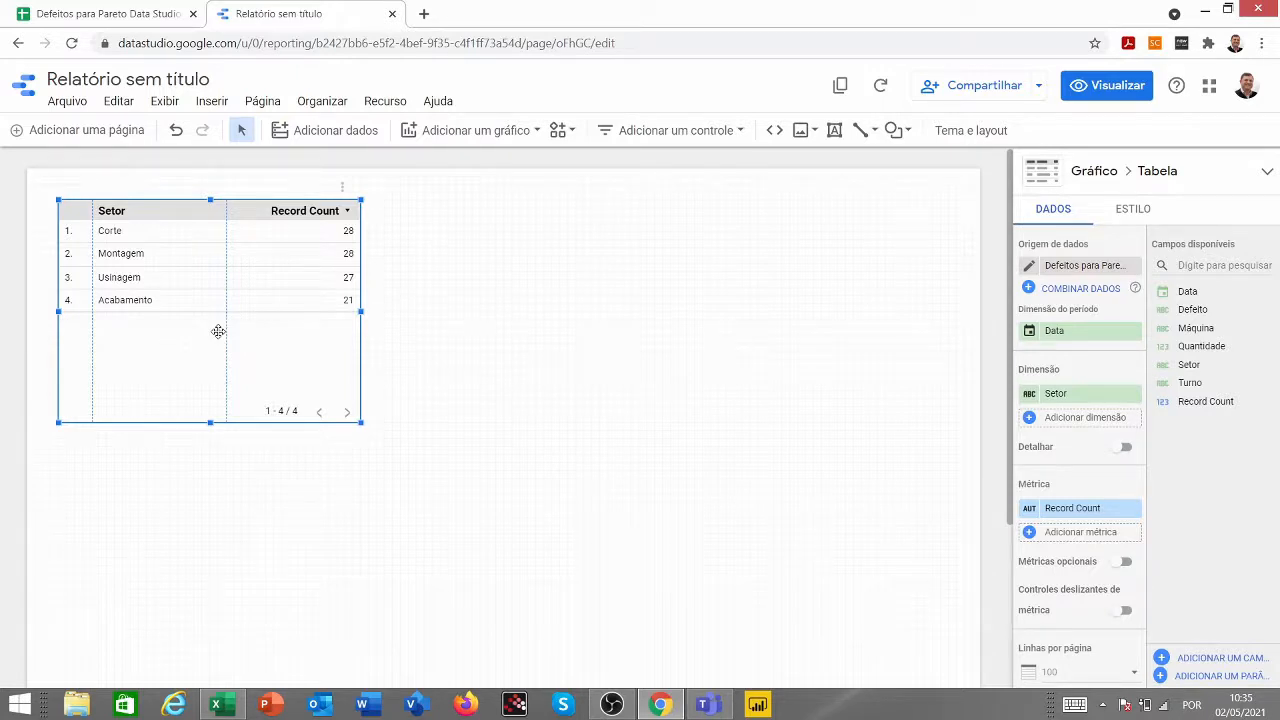
Delete the automatically inserted table and draw a drop-down list control for Setor near the page's upper-left corner
key("Delete")
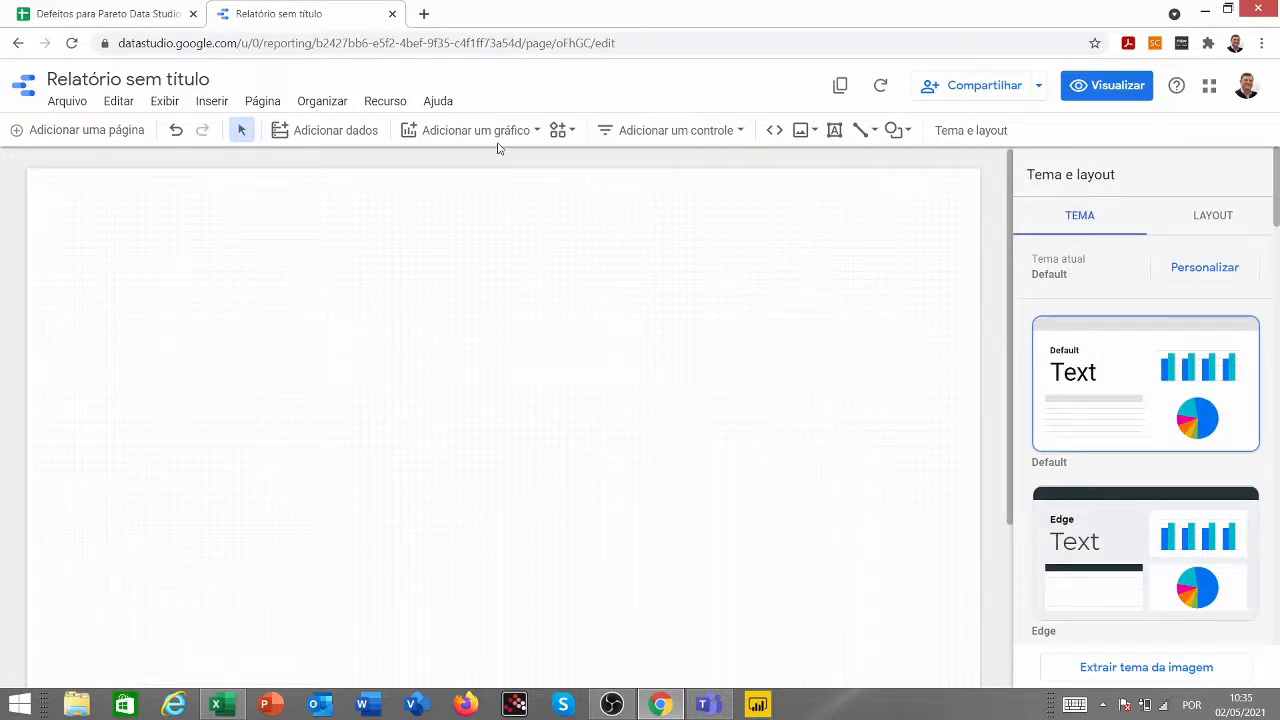
left_click(714, 131)
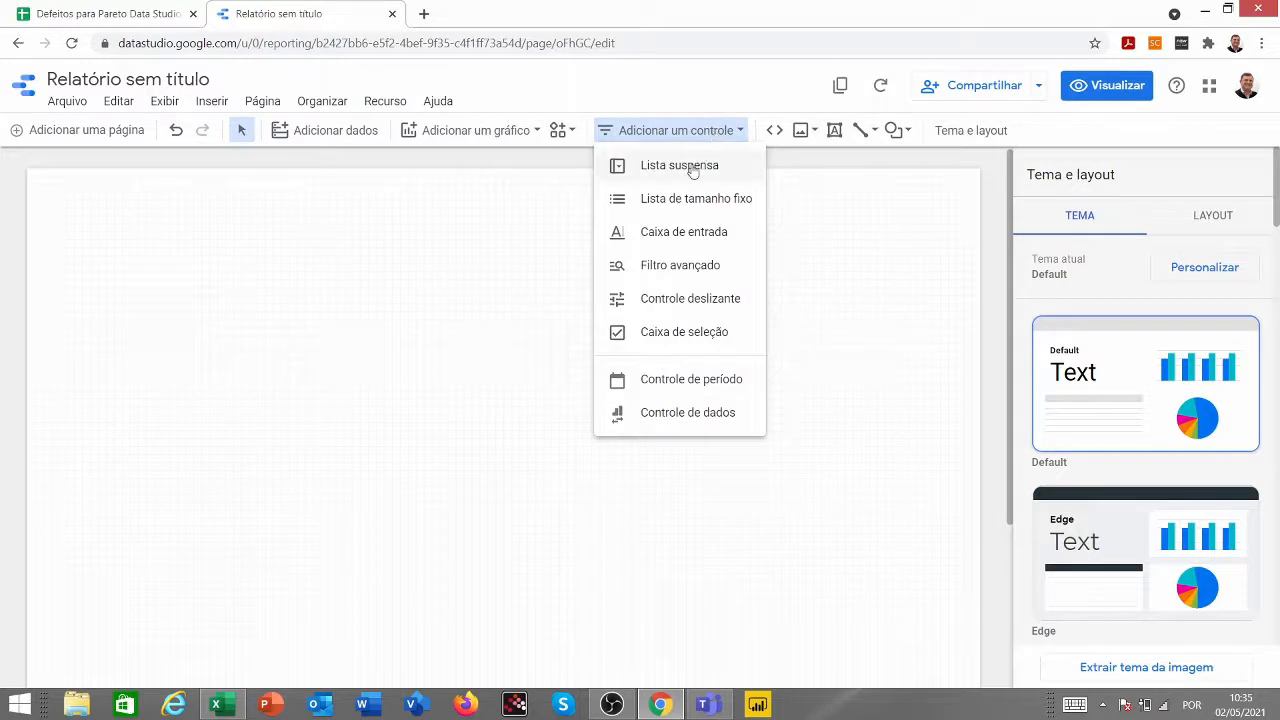
left_click(692, 168)
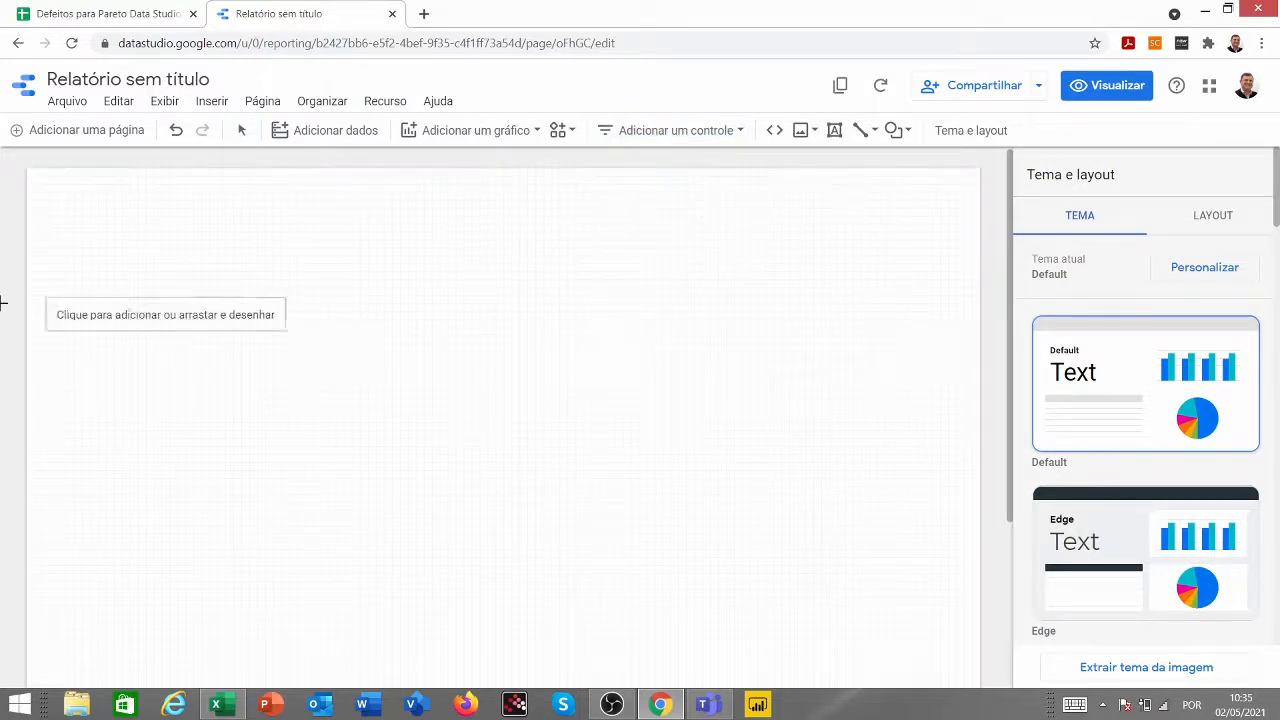
mouse_move(52, 256)
left_mouse_down()
mouse_move(269, 303)
mouse_move(271, 278)
left_mouse_up()
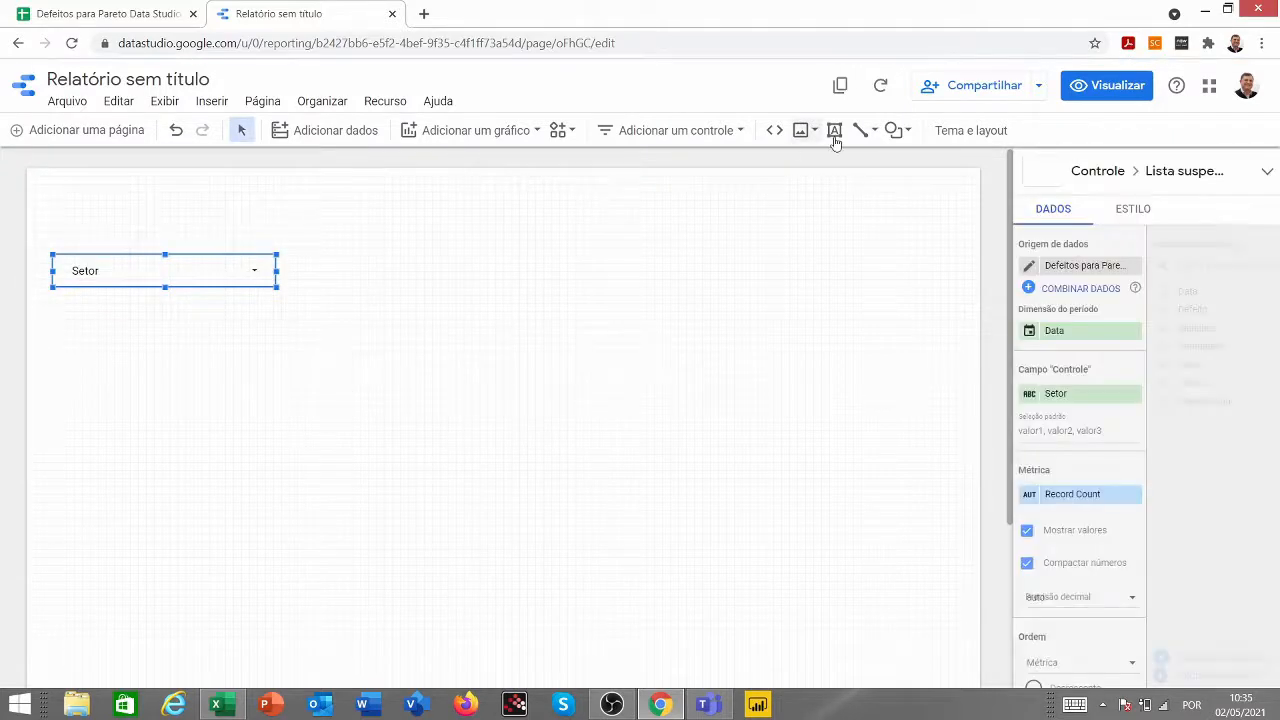
Add a second drop-down list control below Setor, with Turno as its control field and Quantidade as its metric
left_click(719, 135)
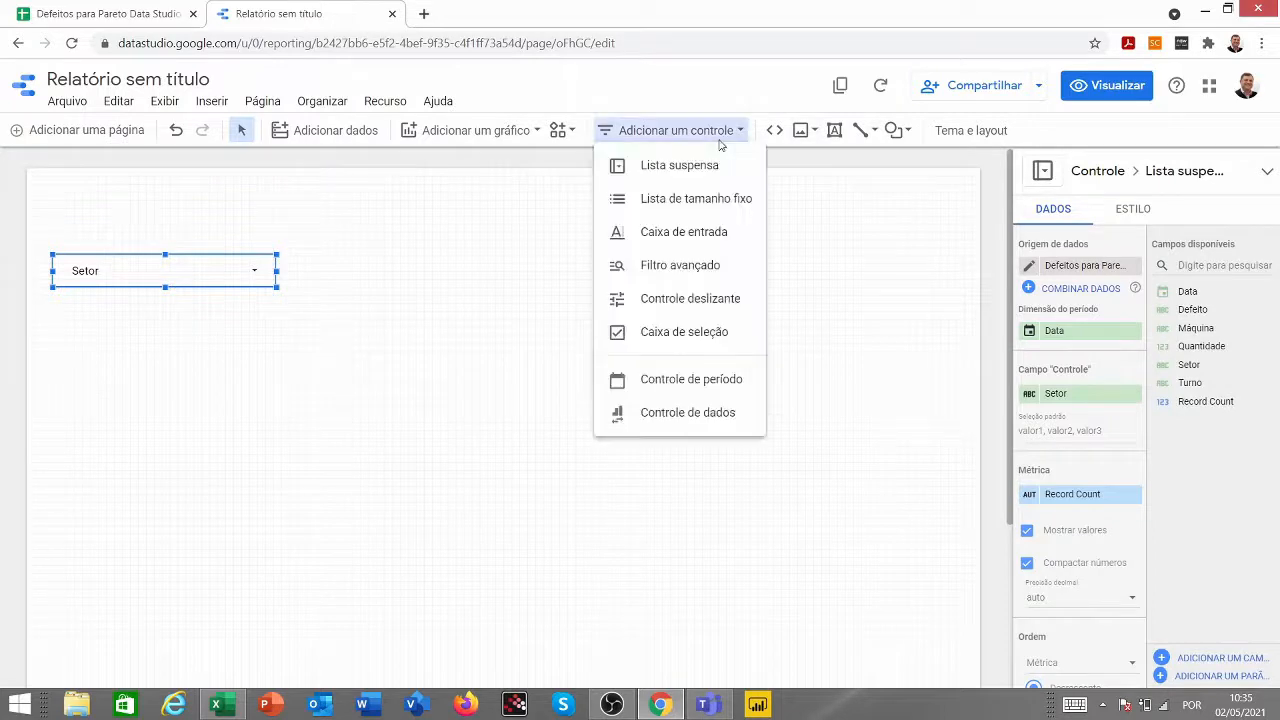
left_click(677, 168)
left_click_drag(68, 329, 283, 348)
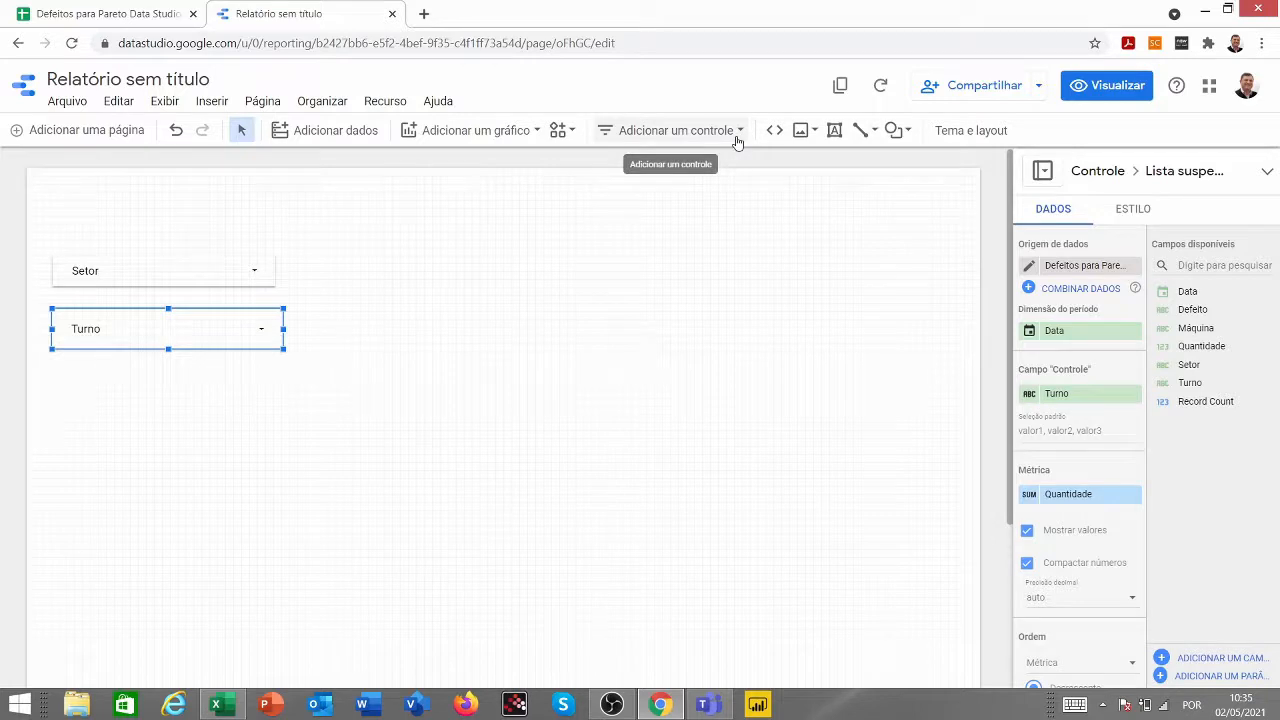
Add a third drop-down list control below Turno, with Máquina as its control field
left_click(738, 142)
left_click(684, 166)
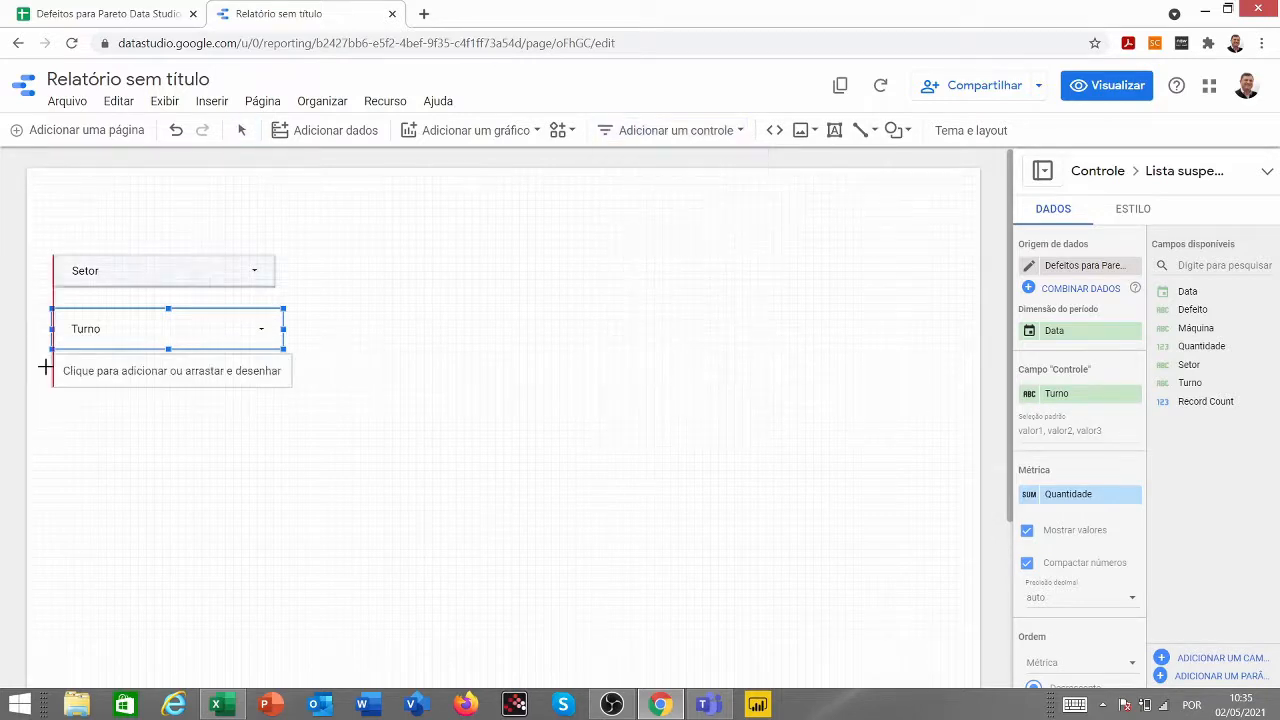
left_click_drag(61, 369, 282, 406)
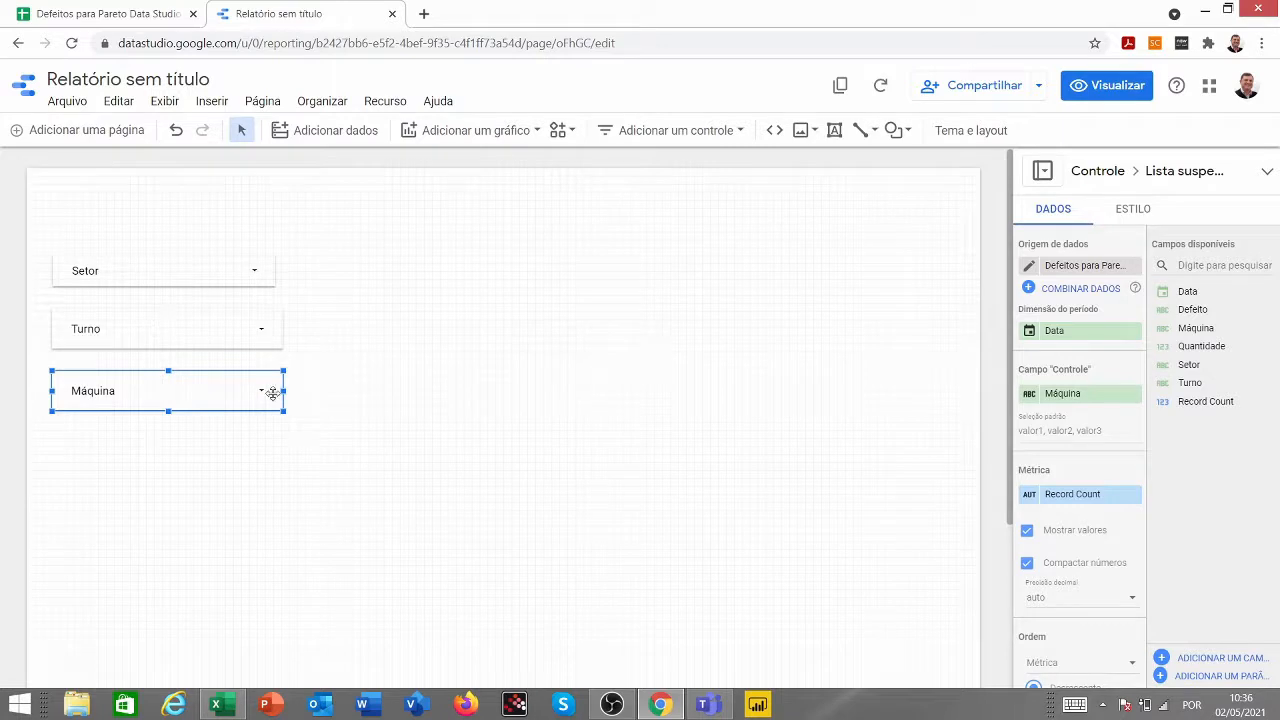
Narrow the Máquina and Turno controls so their right edges line up with the Setor control
left_click_drag(284, 393, 277, 393)
left_click(284, 329)
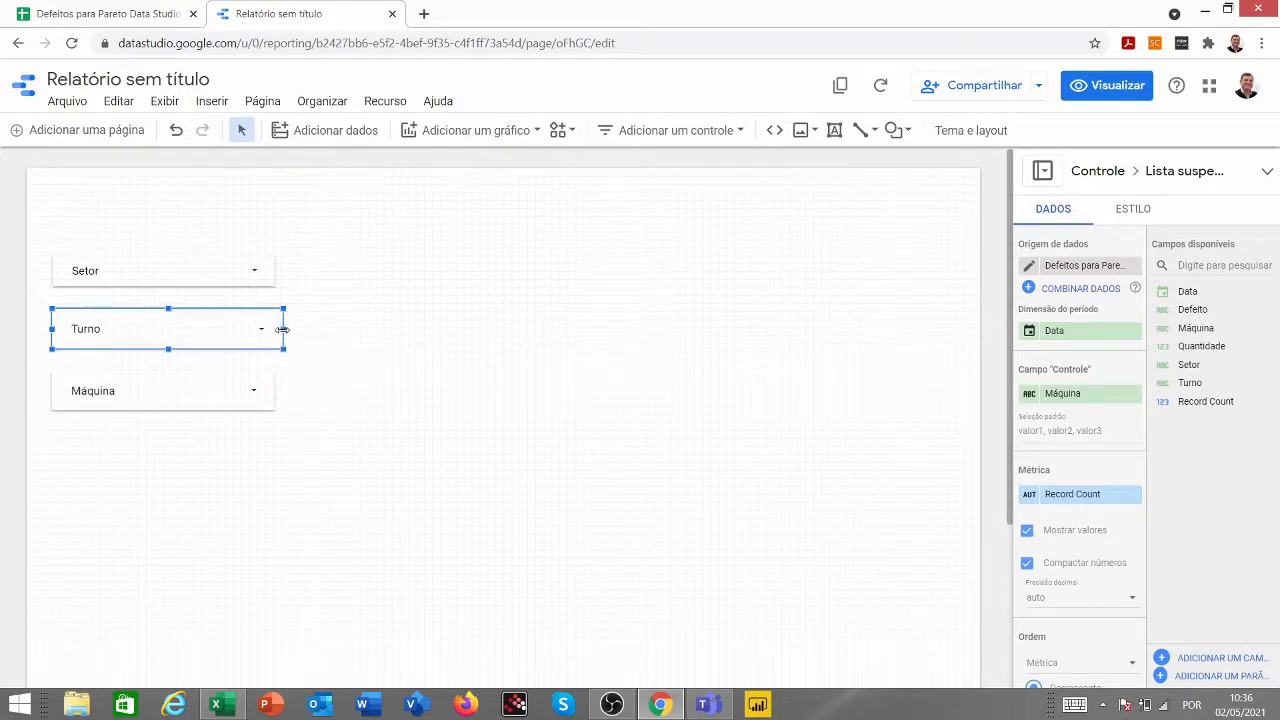
left_click_drag(283, 329, 277, 329)
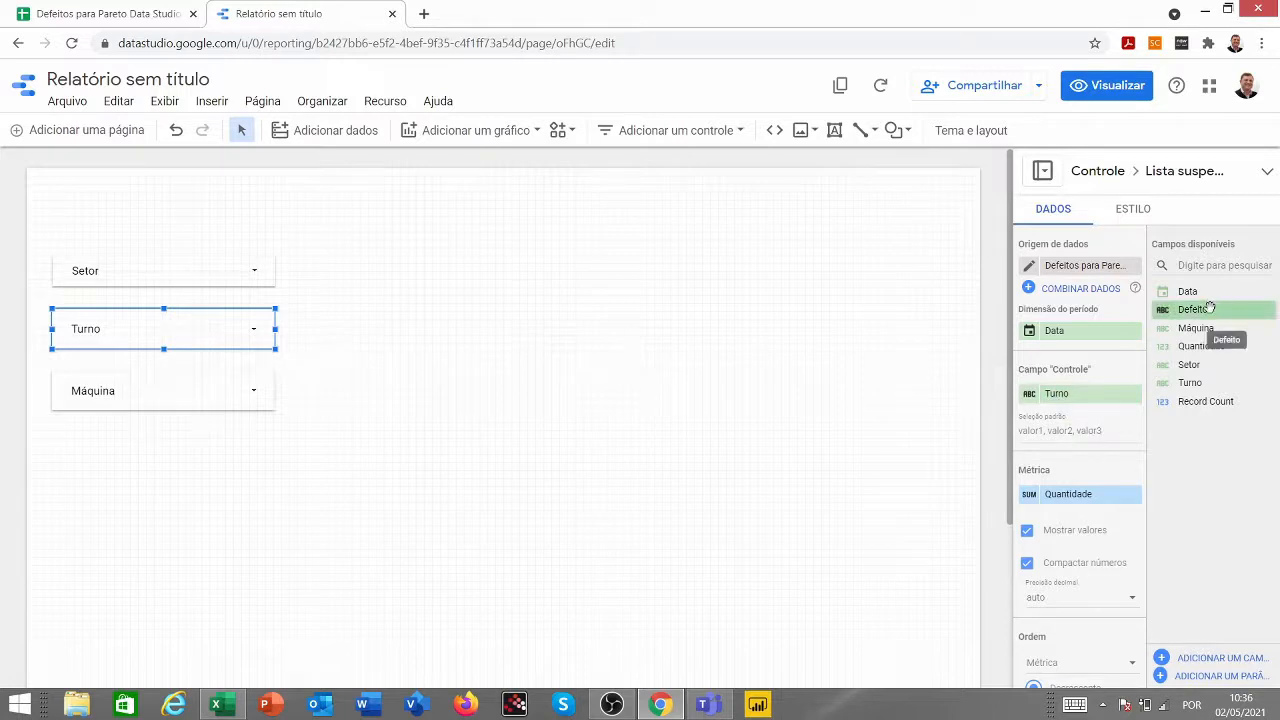
left_click_drag(1210, 309, 1104, 388)
left_click(165, 318)
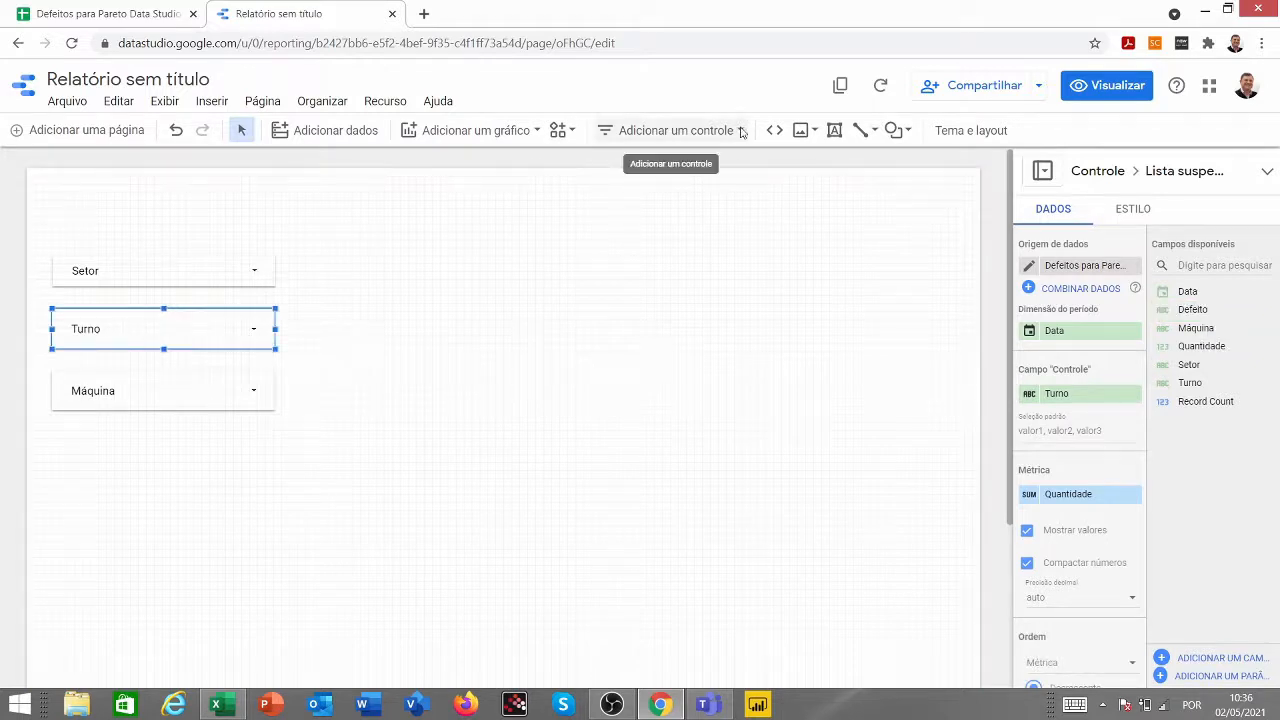
Add a date range control below Máquina and extend its left edge to line up with the controls above
left_click(741, 133)
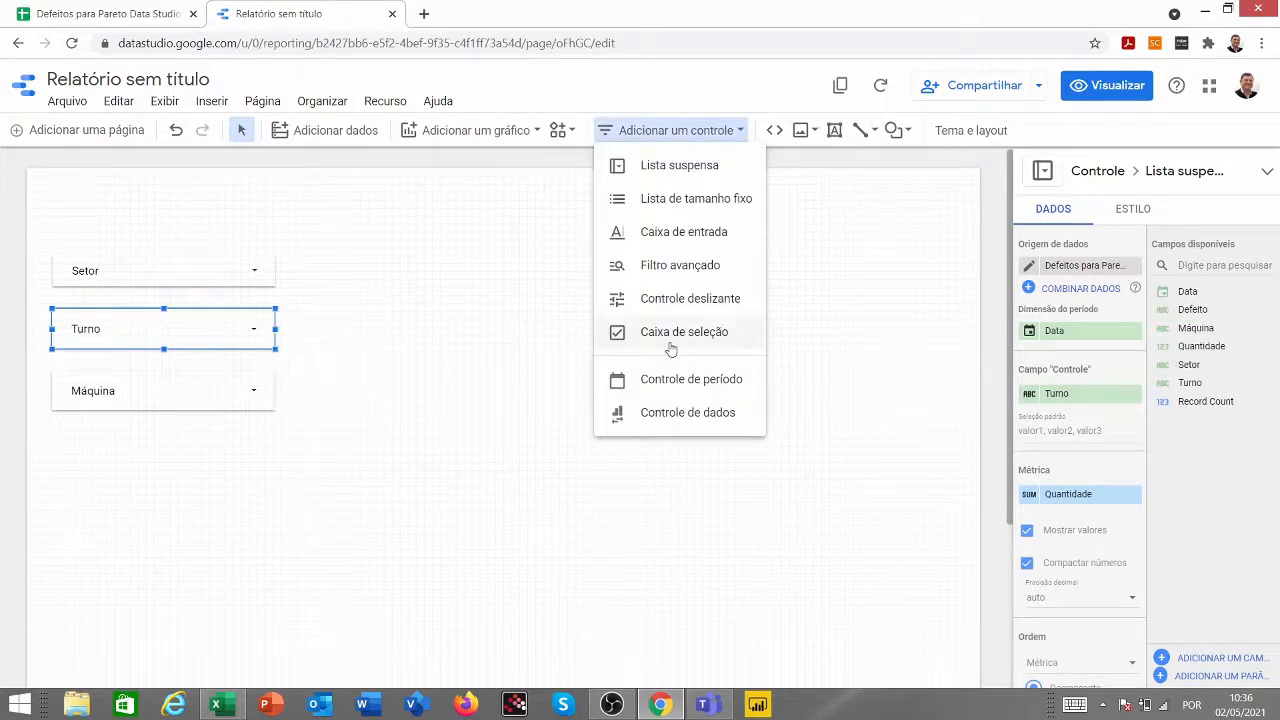
left_click(671, 345)
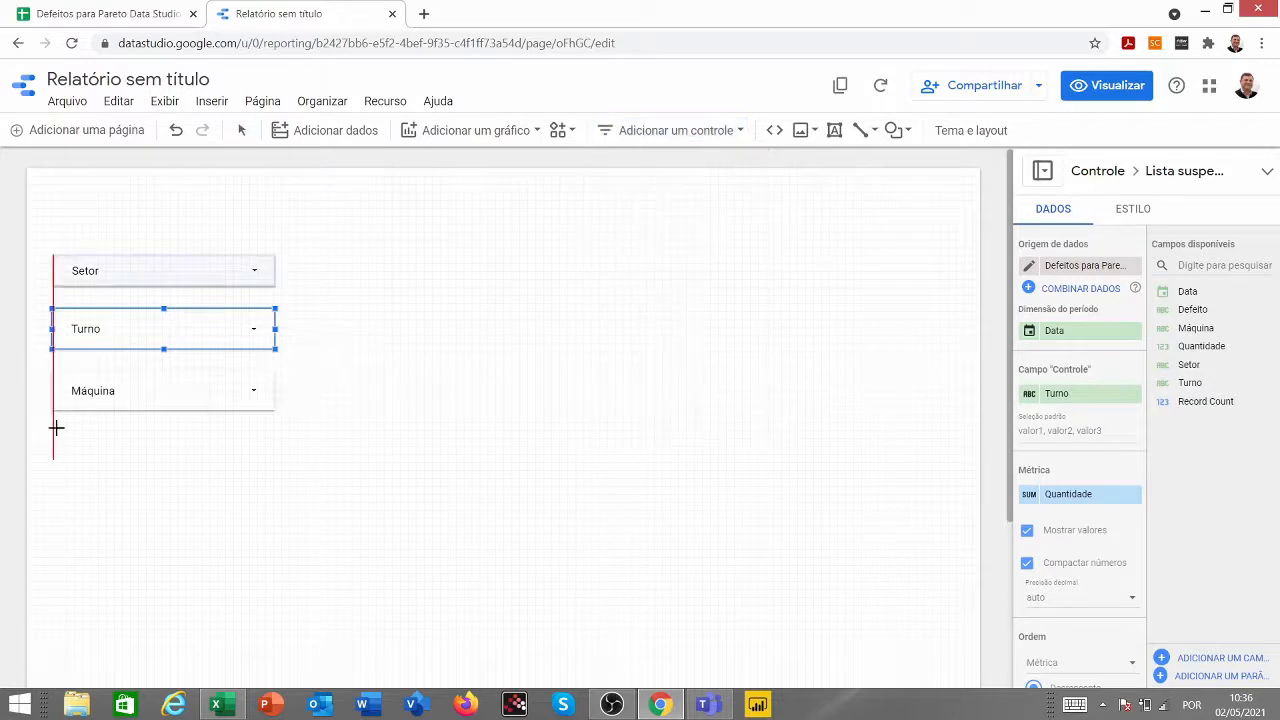
mouse_move(56, 428)
left_mouse_down()
mouse_move(258, 477)
mouse_move(270, 459)
left_mouse_up()
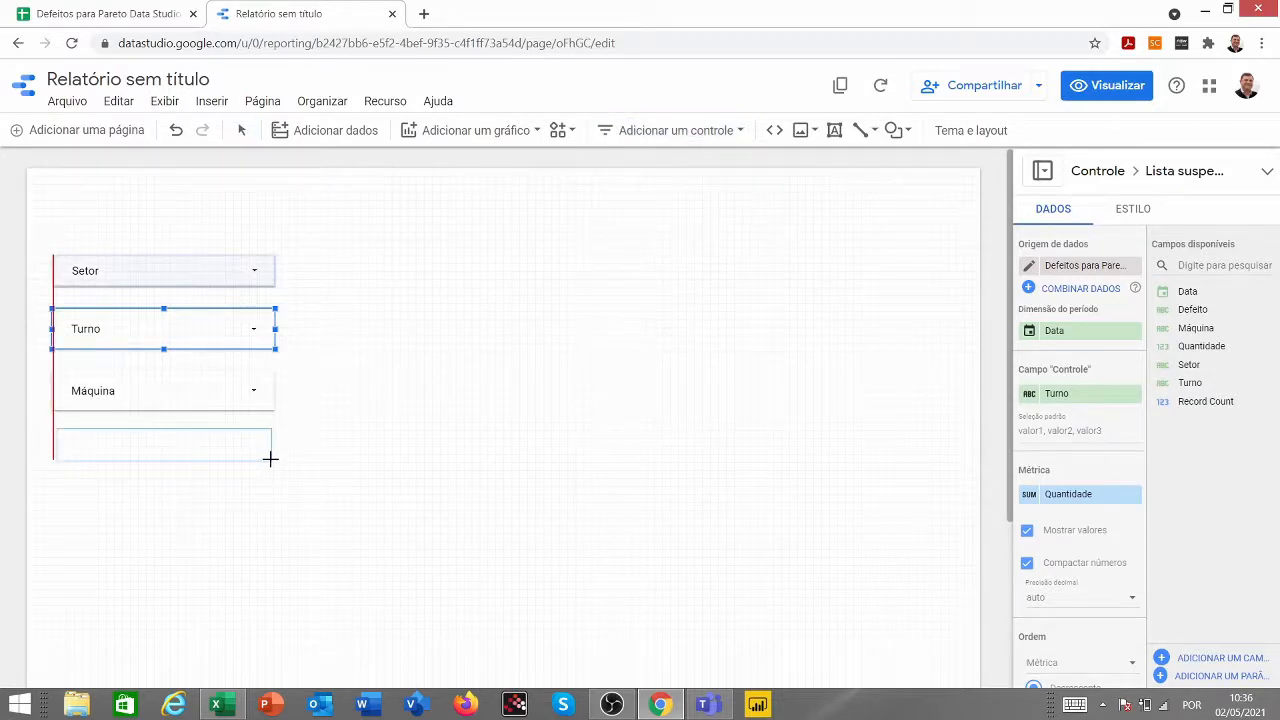
left_click_drag(270, 459, 270, 459)
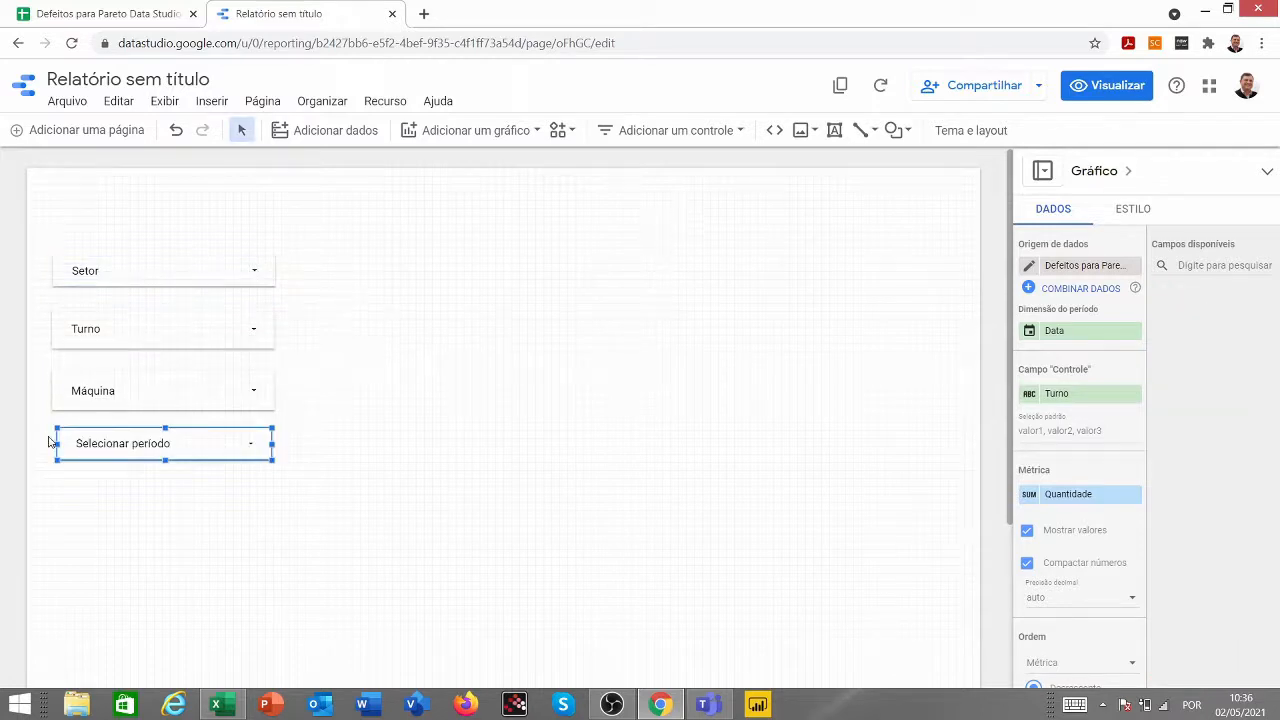
left_click_drag(50, 441, 54, 443)
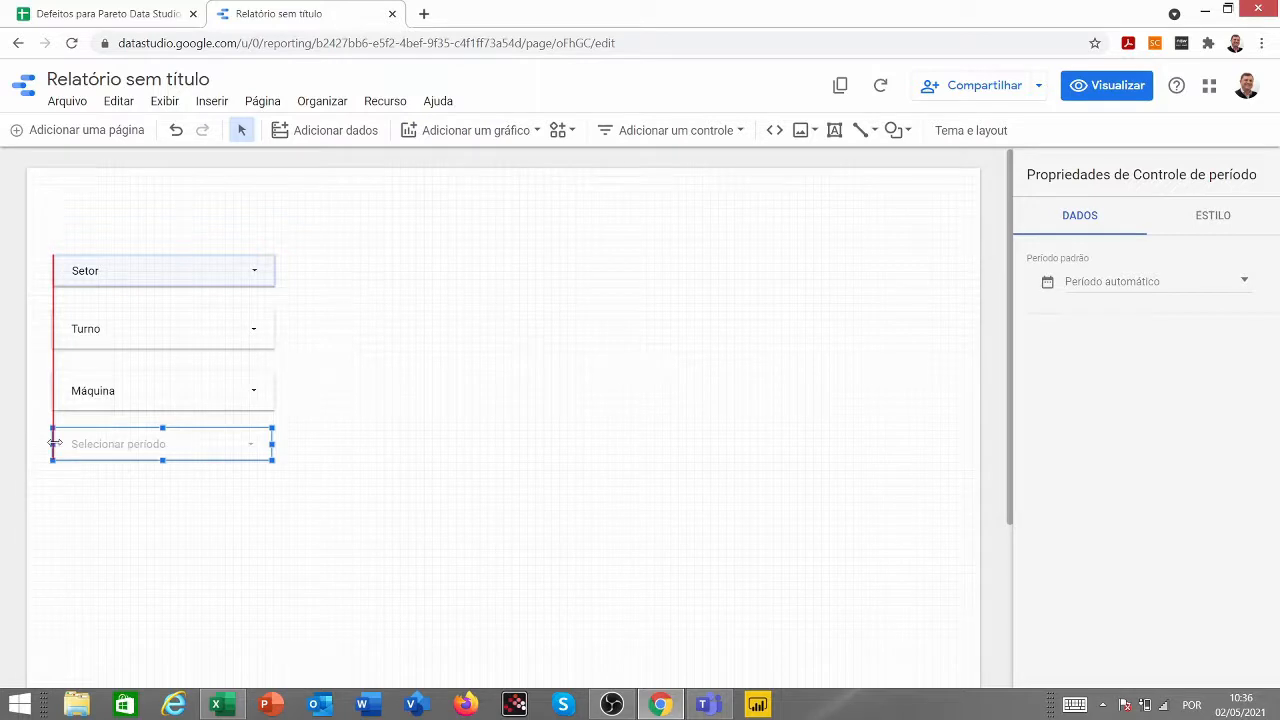
Widen the date range control to match the controls above, and increase the height of the date range and Setor controls slightly
left_click_drag(271, 440, 275, 441)
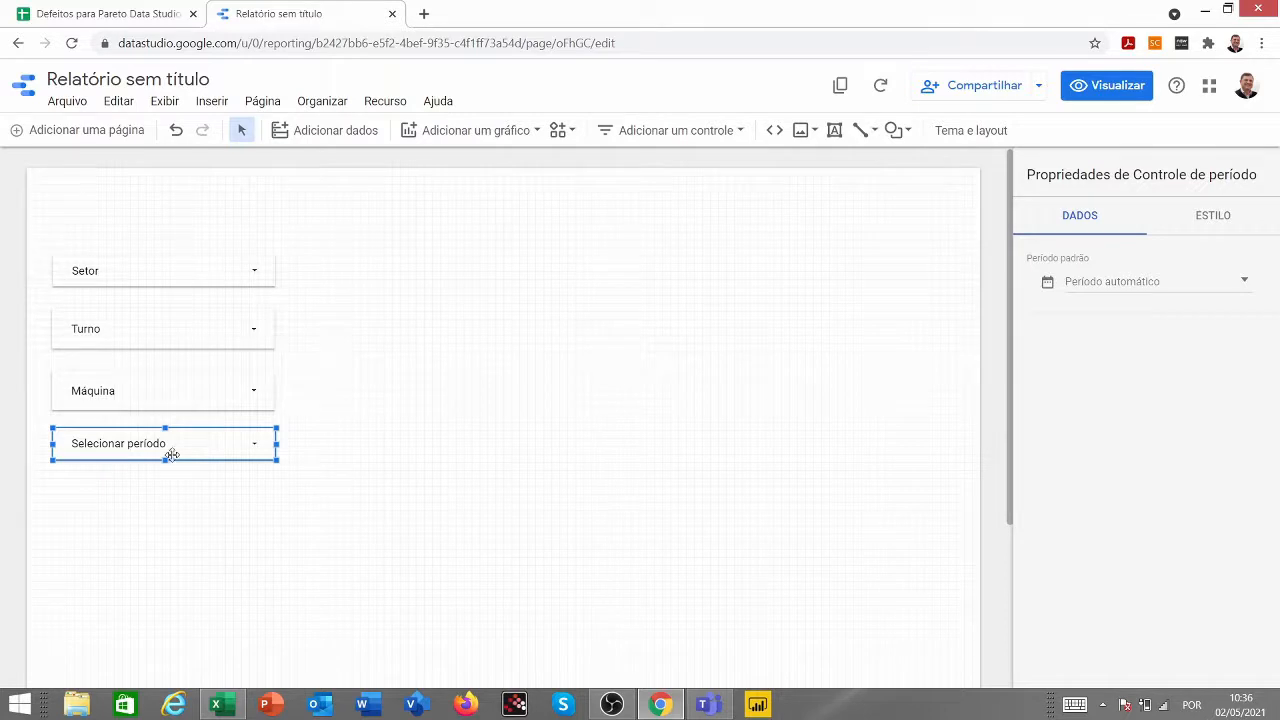
left_click_drag(165, 459, 165, 468)
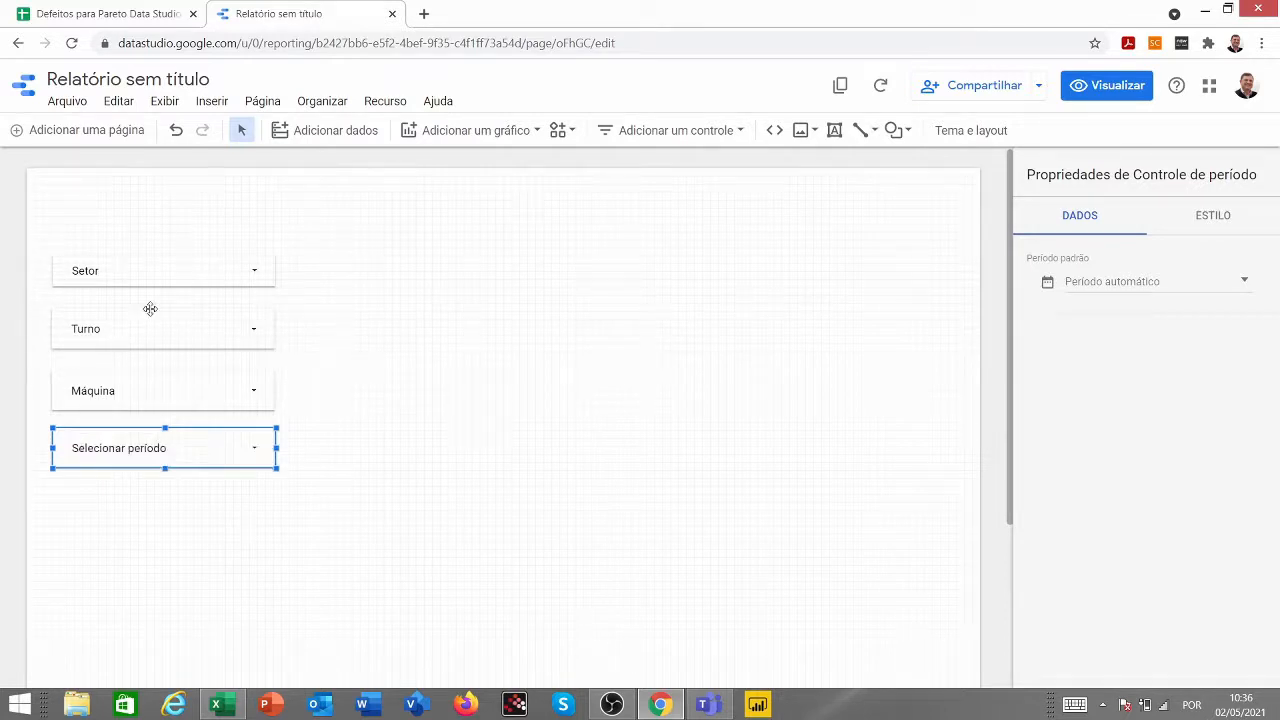
left_click(147, 271)
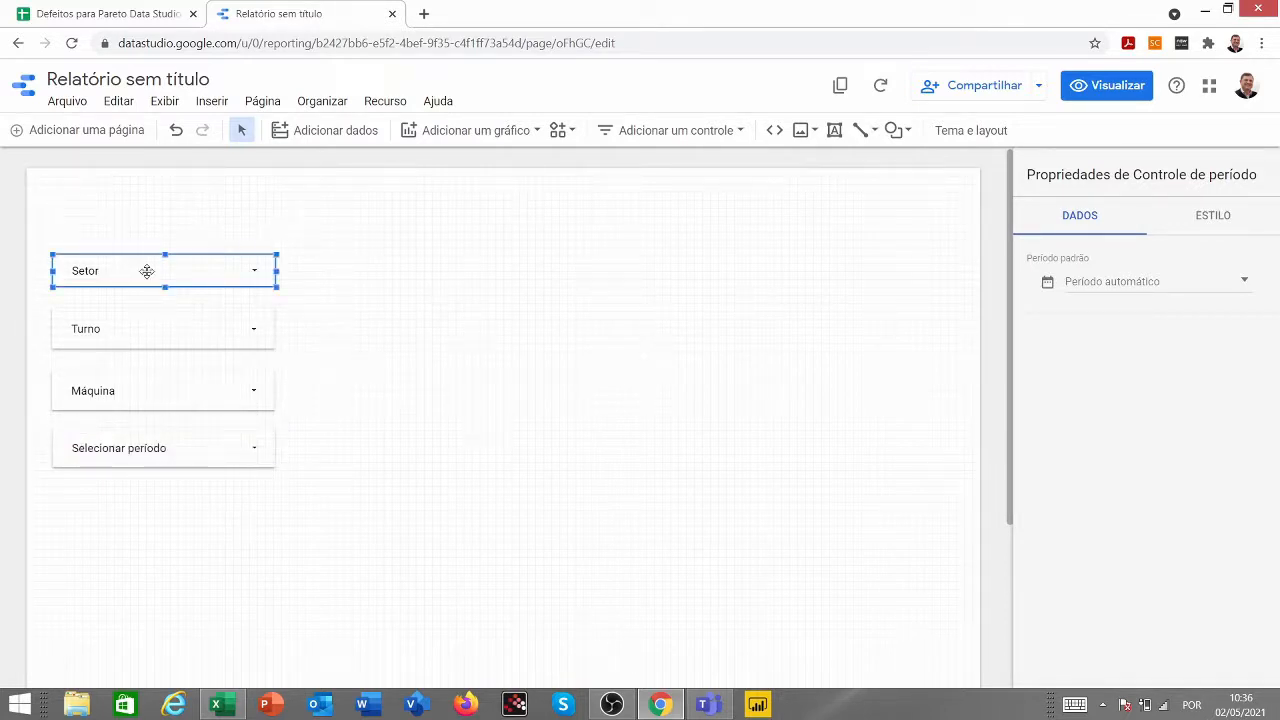
left_click_drag(165, 287, 165, 293)
left_click(289, 338)
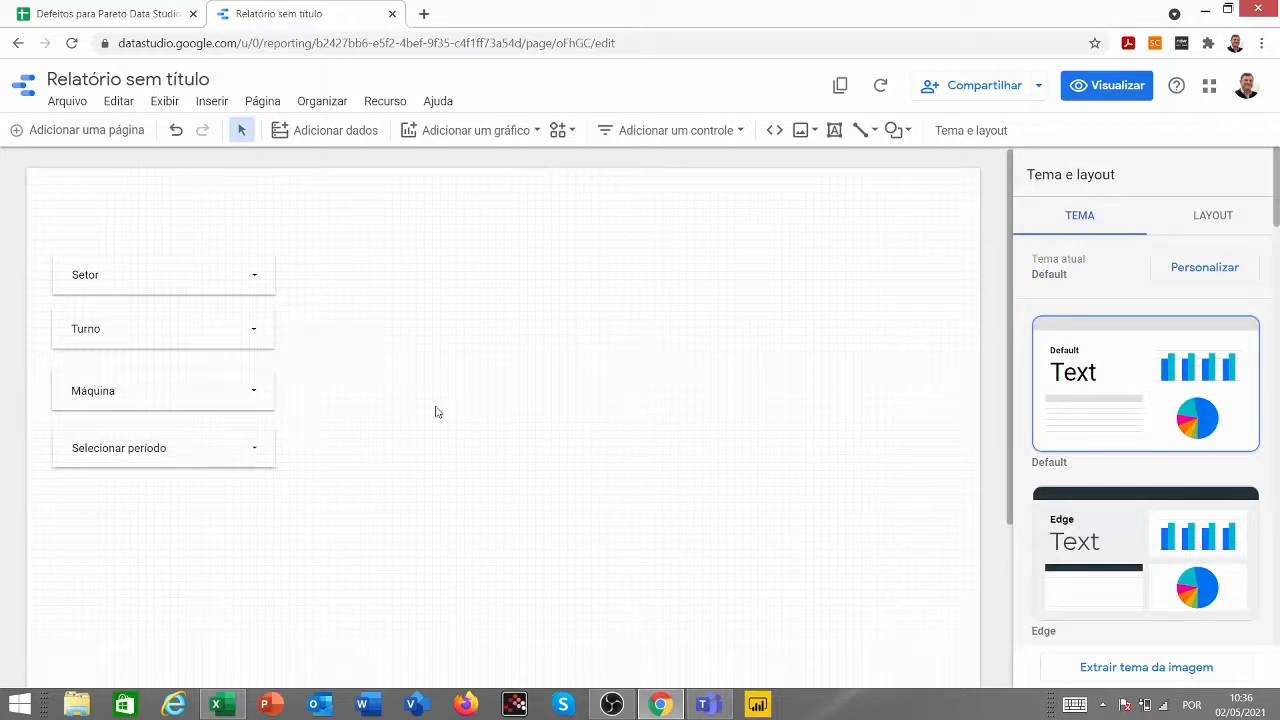
Add a heatmap pivot table below the date range control, with Setor replacing Máquina as the row dimension
left_click(477, 131)
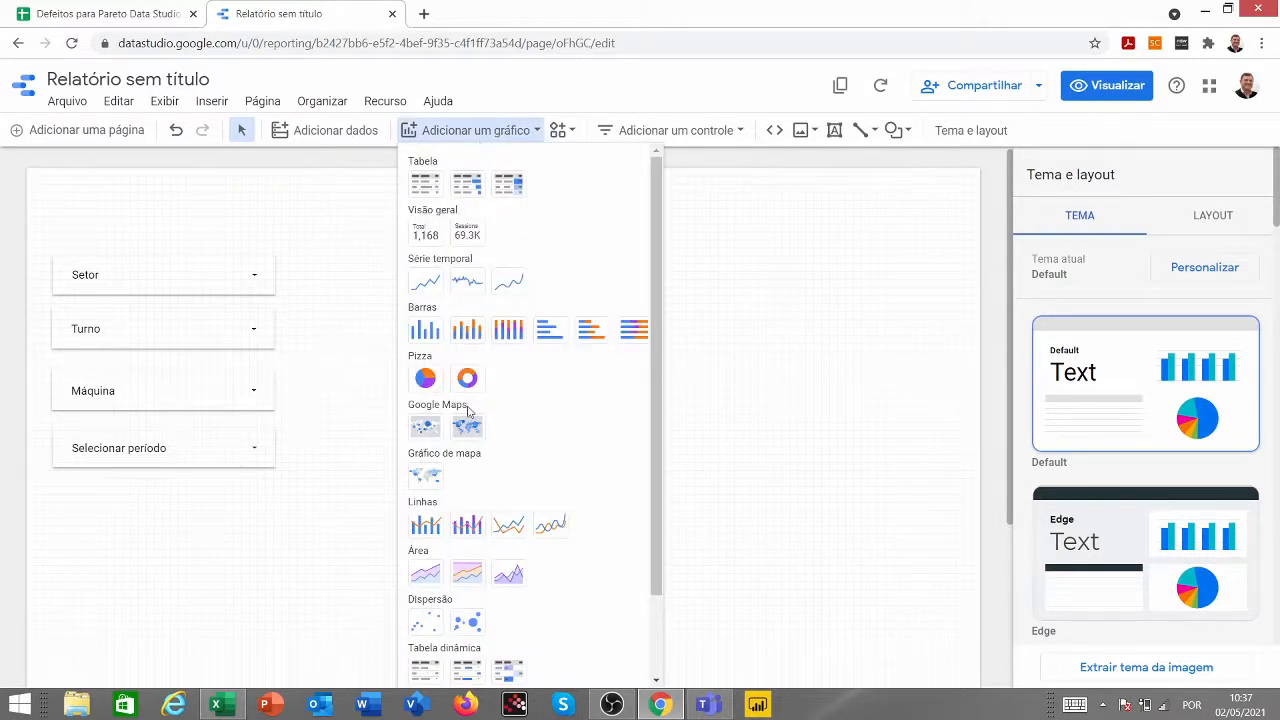
scroll(467, 410, "down", 2)
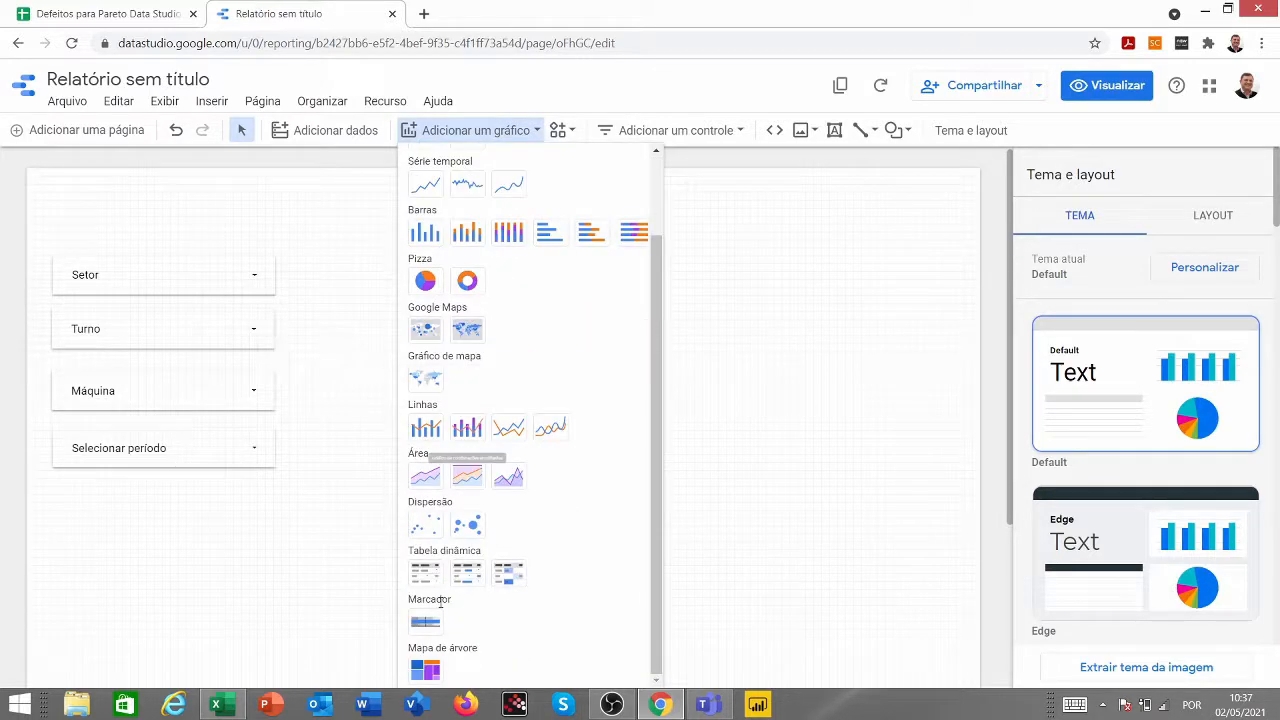
left_click(510, 574)
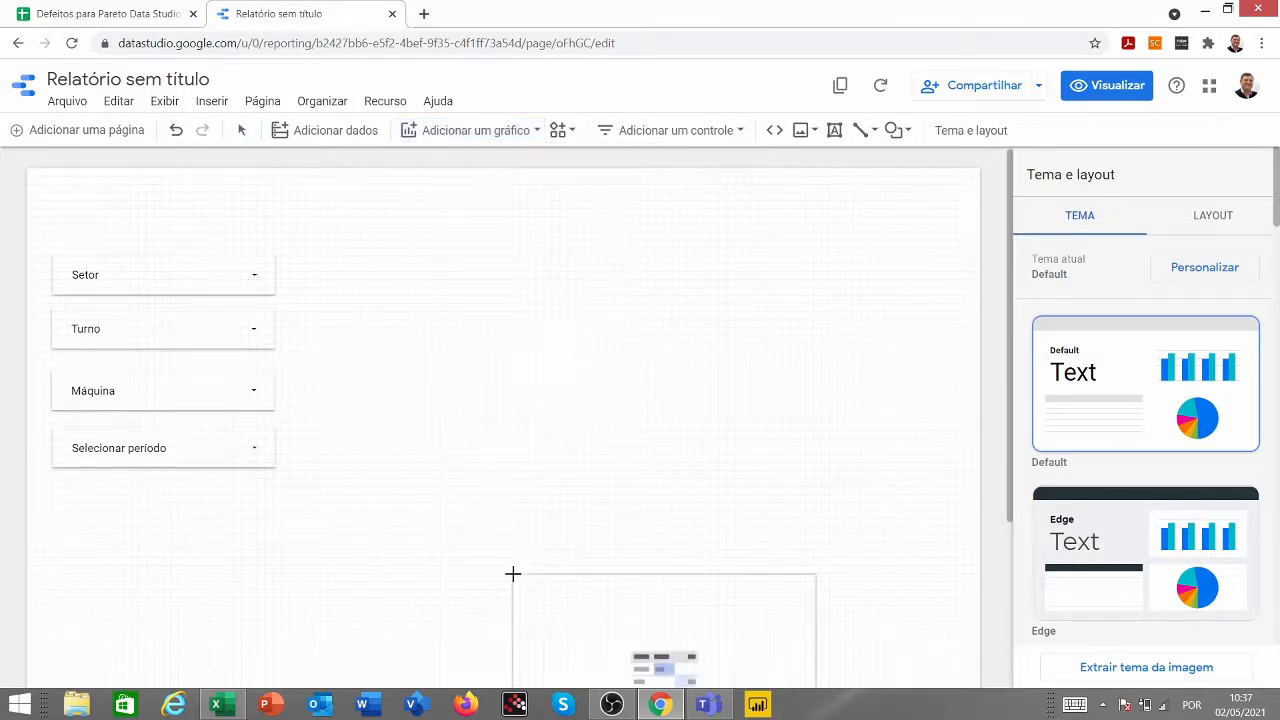
left_click(40, 478)
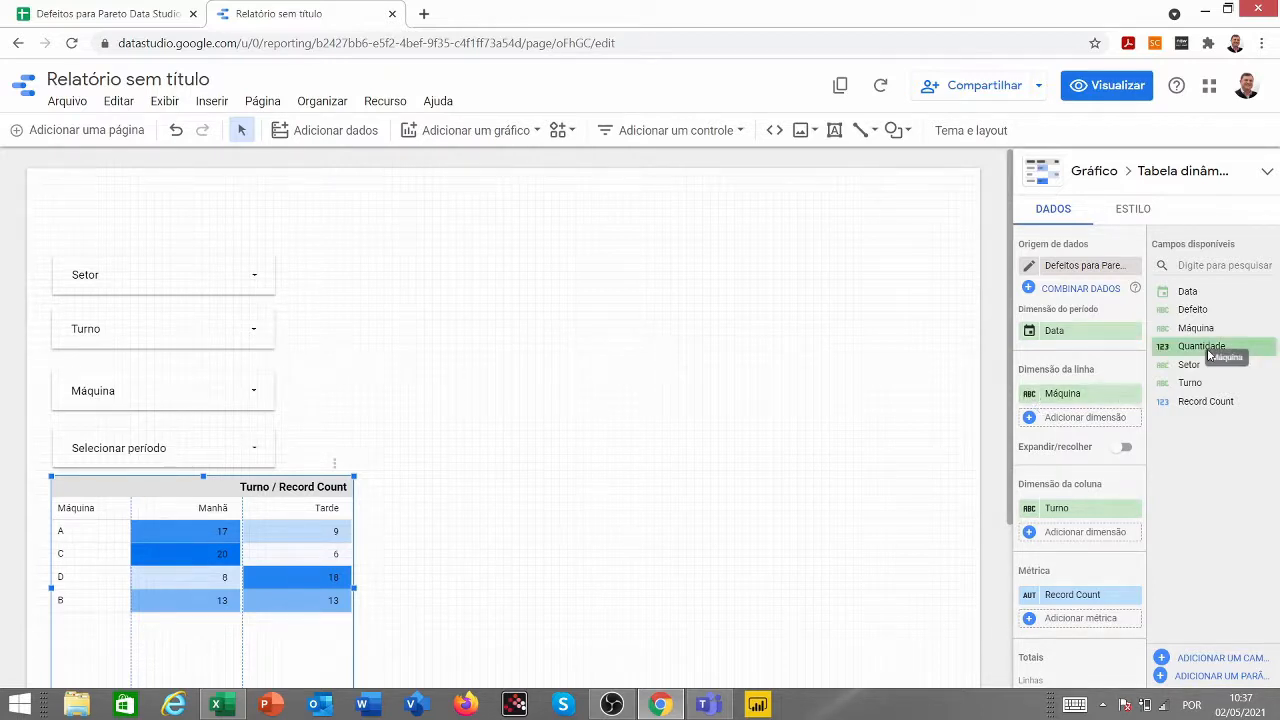
left_click_drag(1205, 364, 1133, 420)
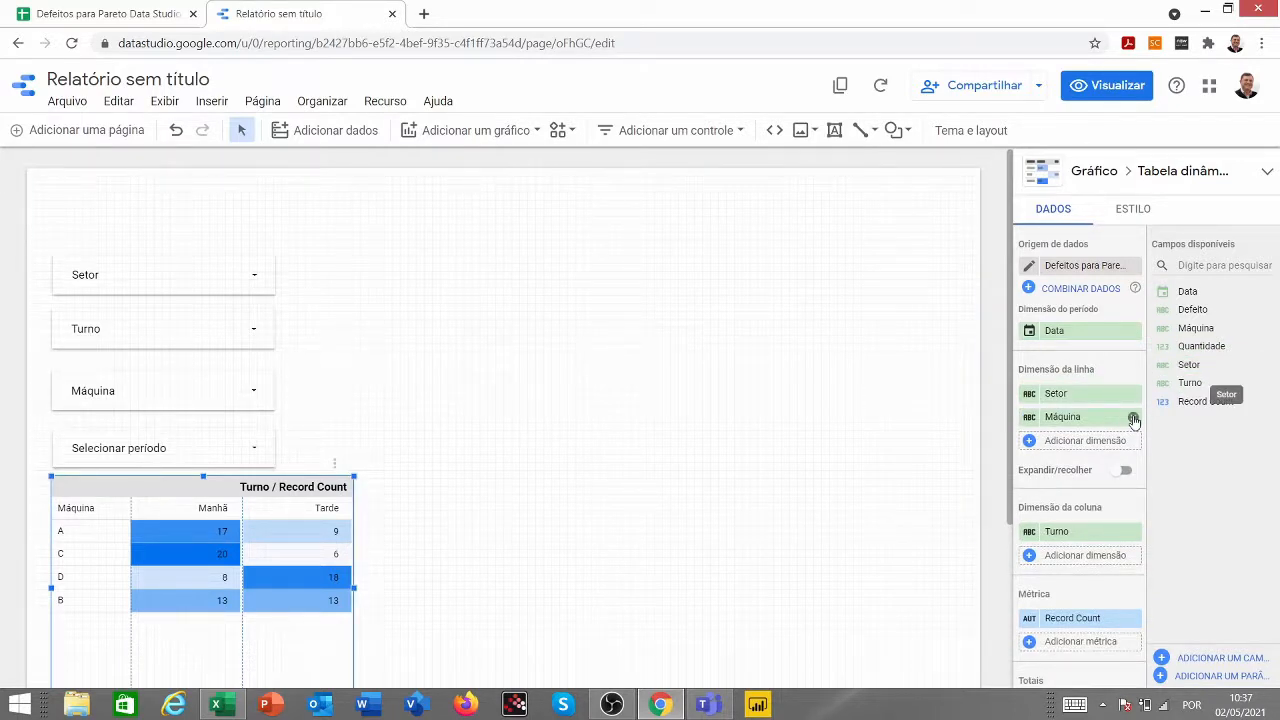
left_click(1133, 417)
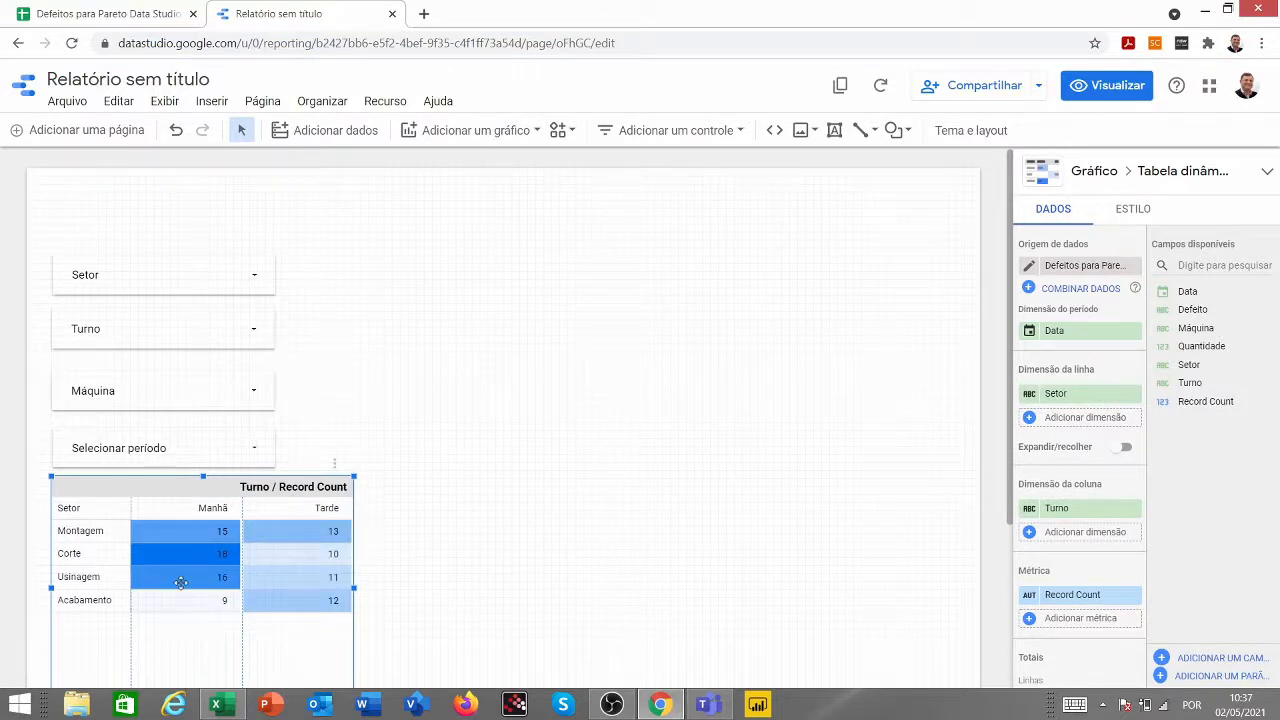
Shrink the pivot table's height and width to fit its data, and replace its Record Count metric with Quantidade
scroll(222, 559, "down", 1)
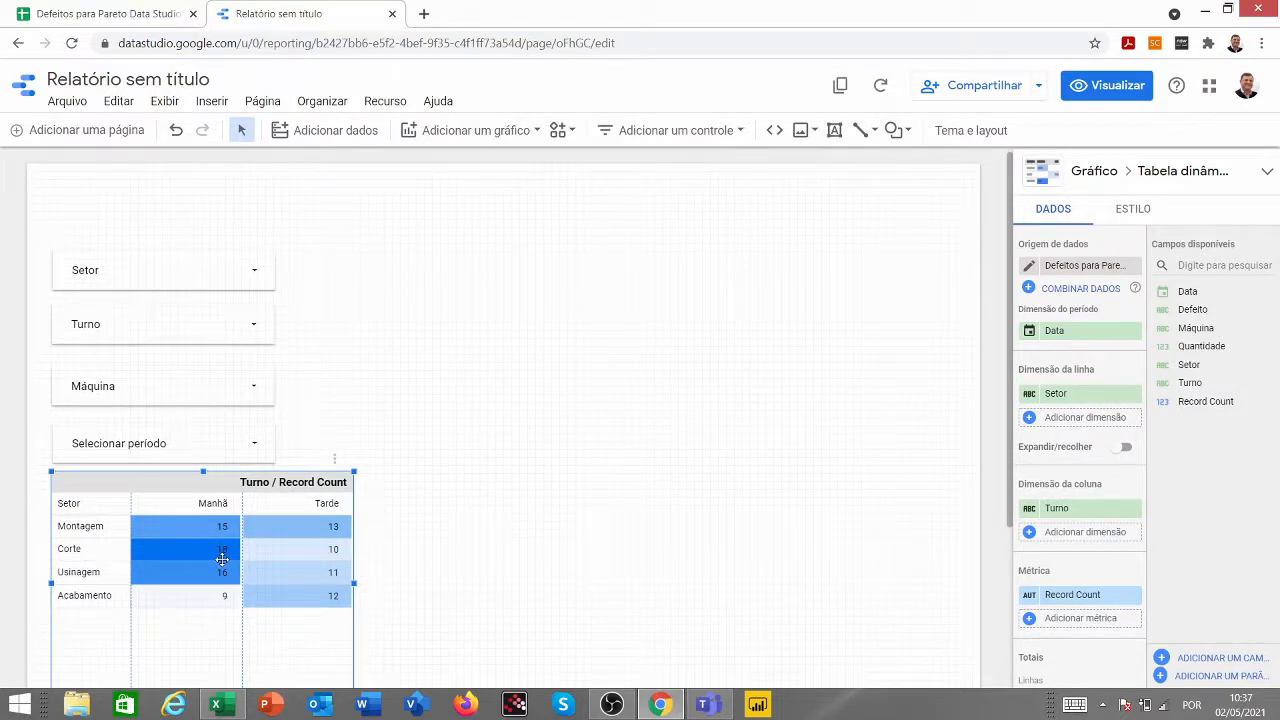
scroll(222, 559, "down", 2)
left_click_drag(203, 533, 198, 461)
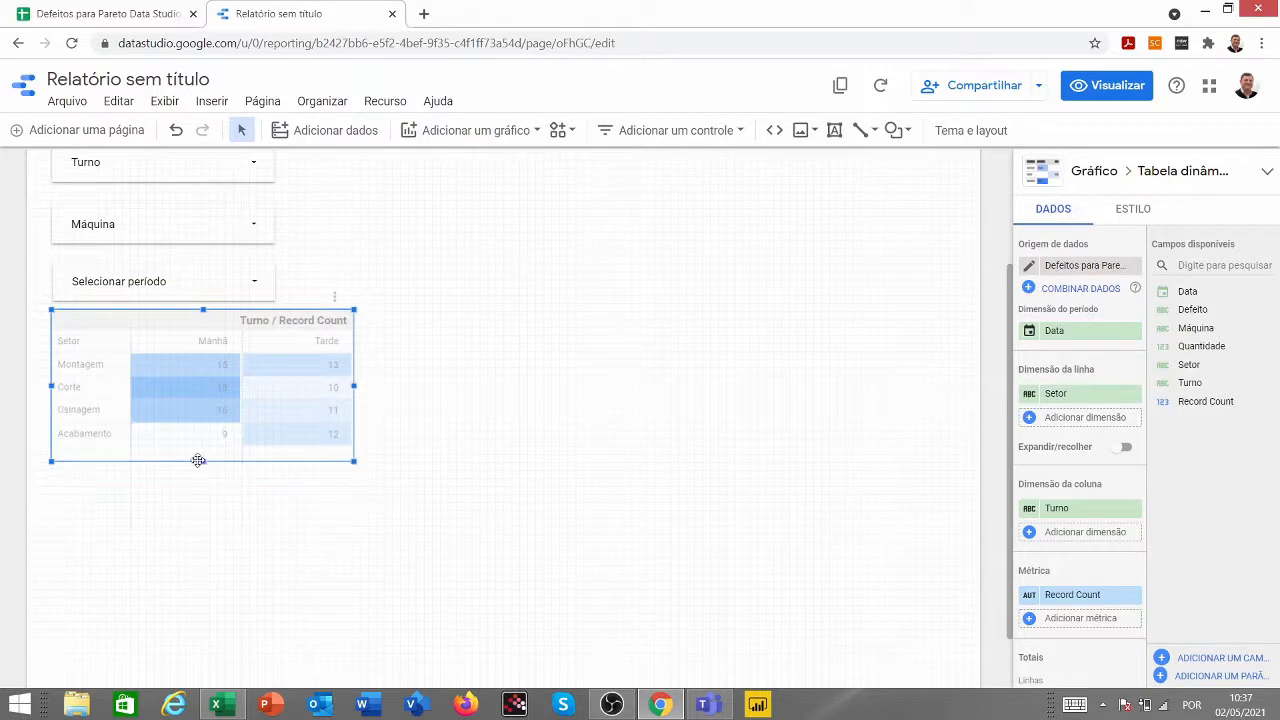
scroll(198, 460, "up", 2)
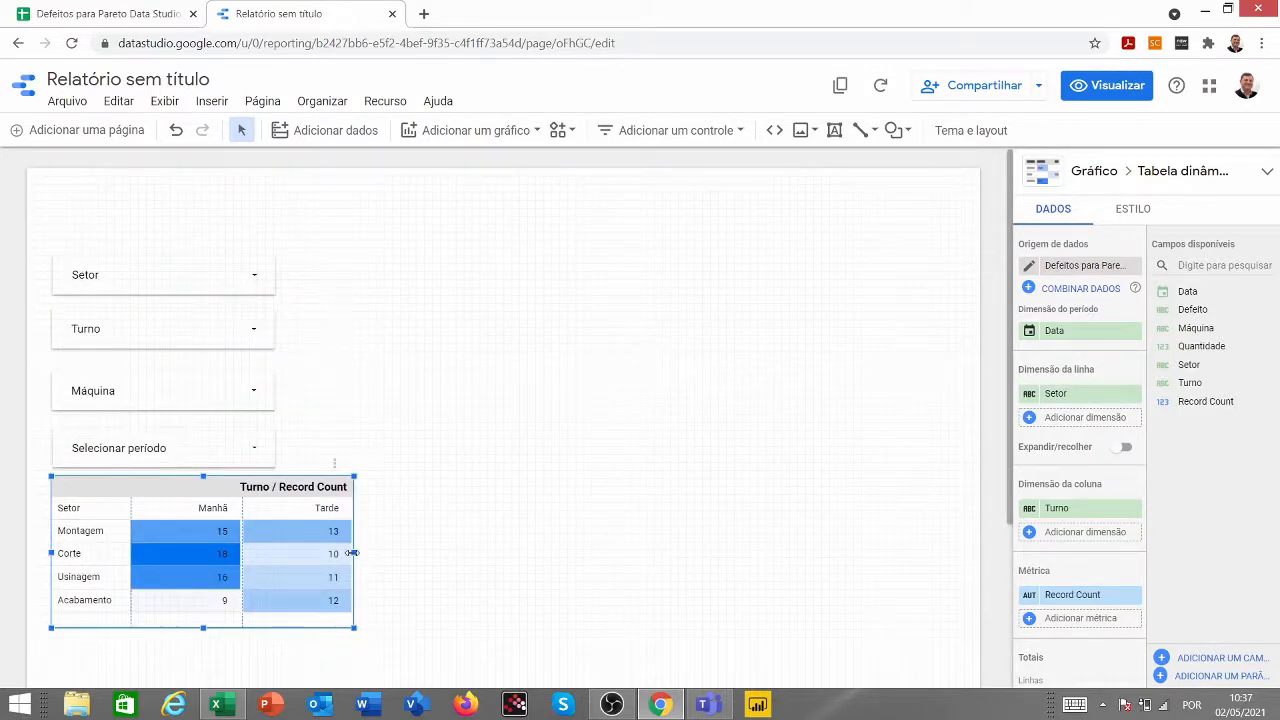
left_click_drag(351, 553, 316, 549)
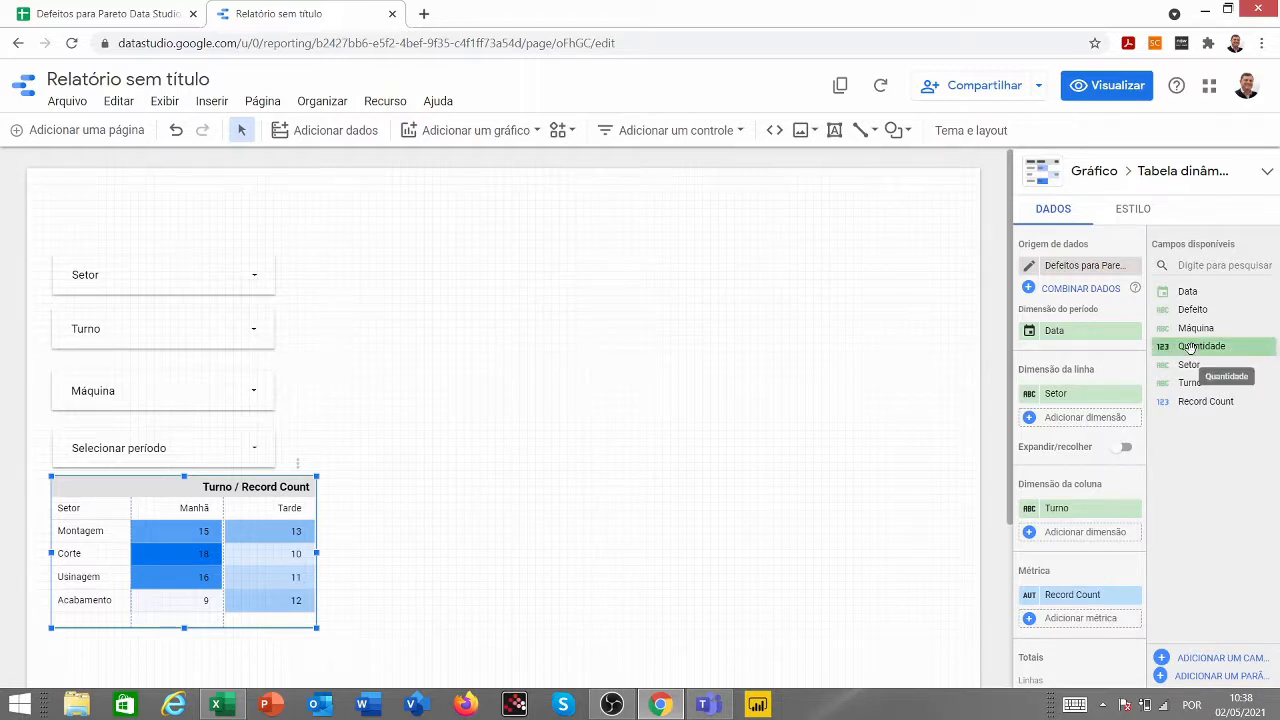
left_click_drag(1190, 346, 1130, 640)
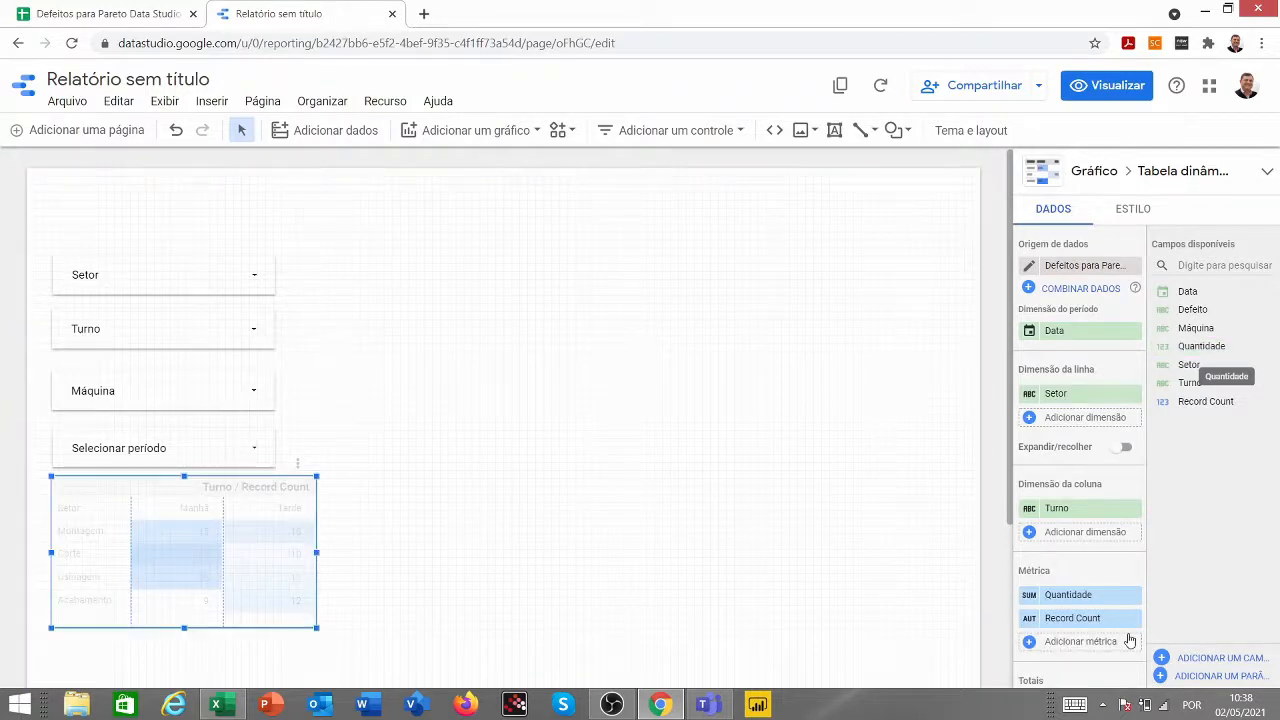
left_click(1131, 618)
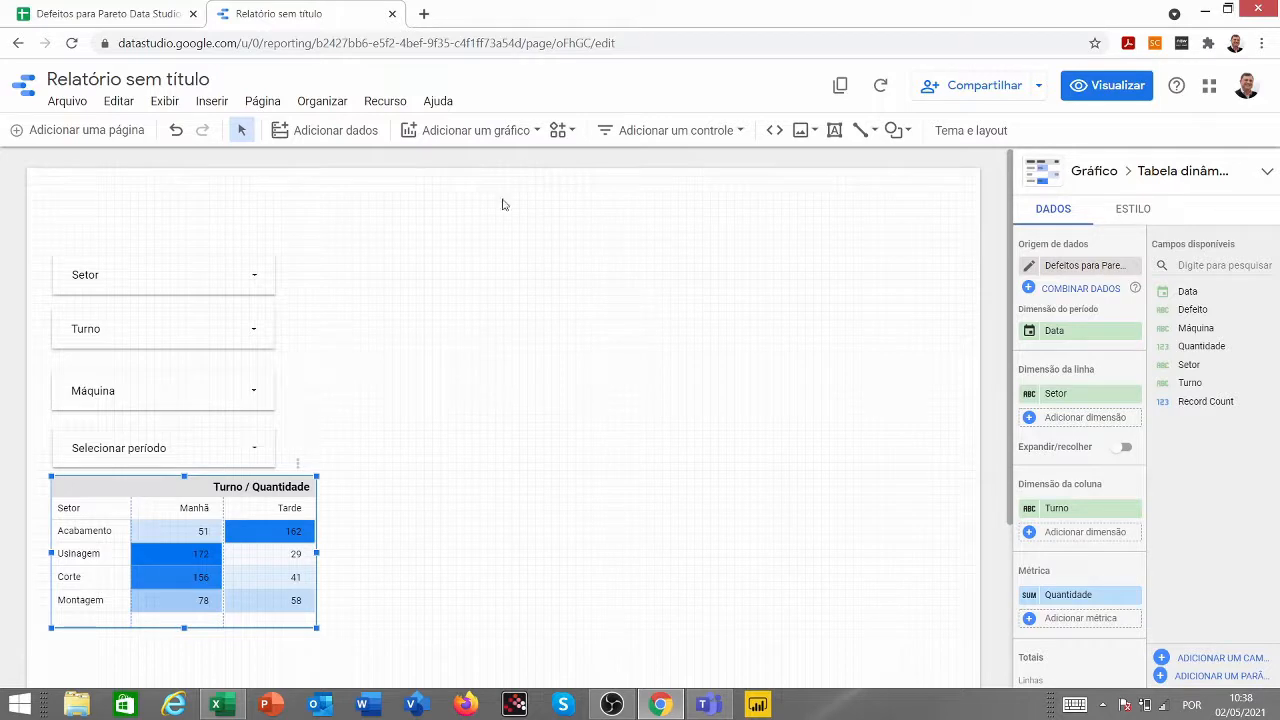
Add a column chart beside the filter controls showing Quantidade by Setor, removing the Record Count metric
left_click(531, 131)
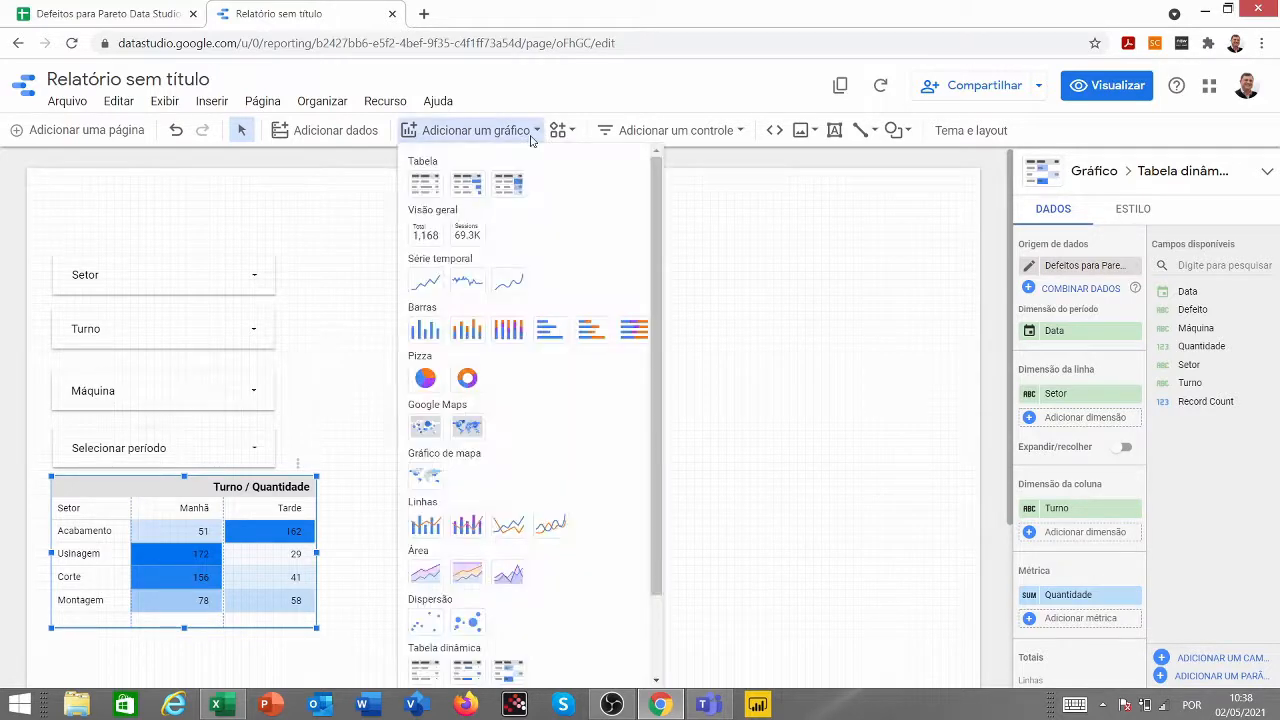
left_click(424, 330)
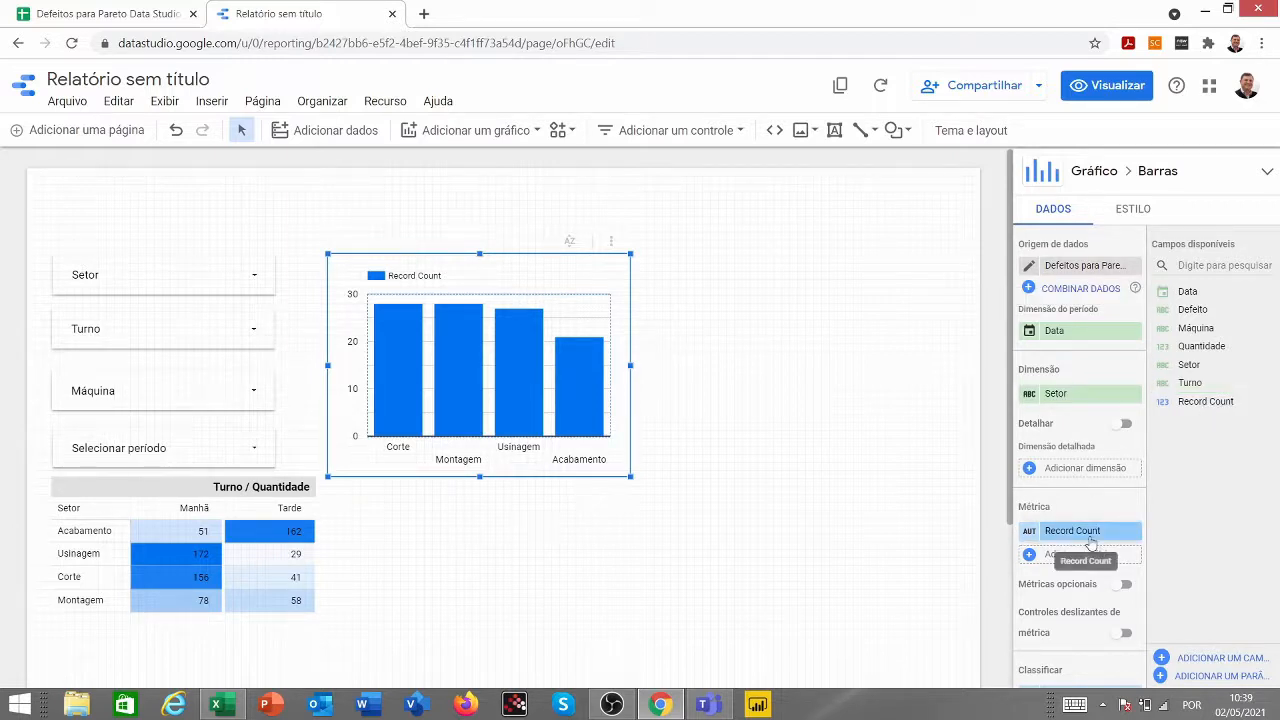
left_click_drag(1140, 350, 1064, 544)
left_click(1131, 509)
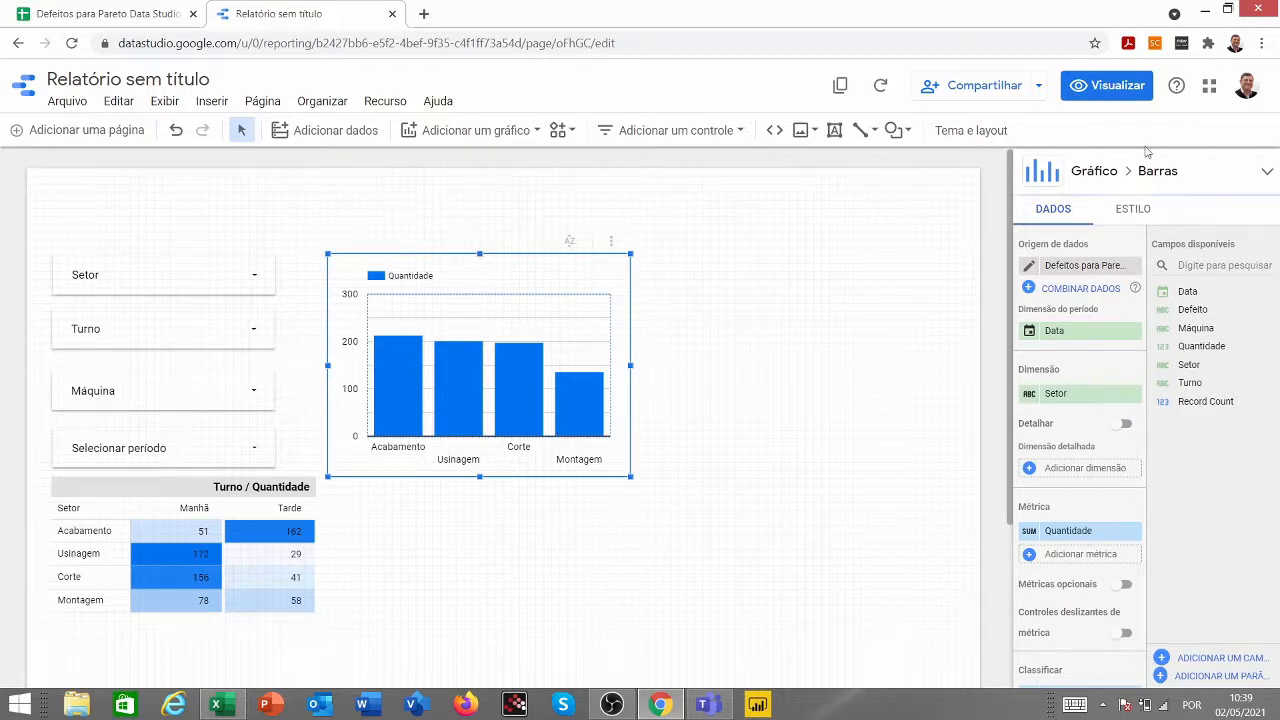
Show data labels on the Setor column chart and move the chart down beside the pivot table
left_click(1135, 210)
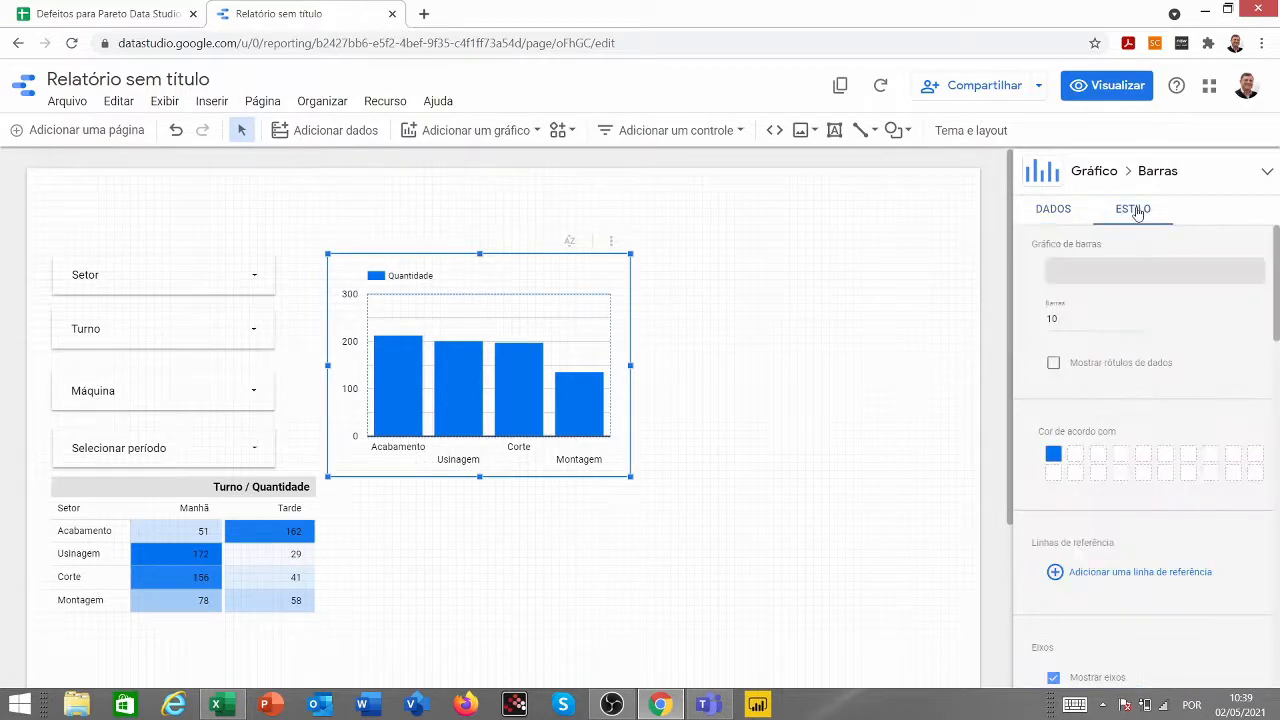
left_click(1053, 365)
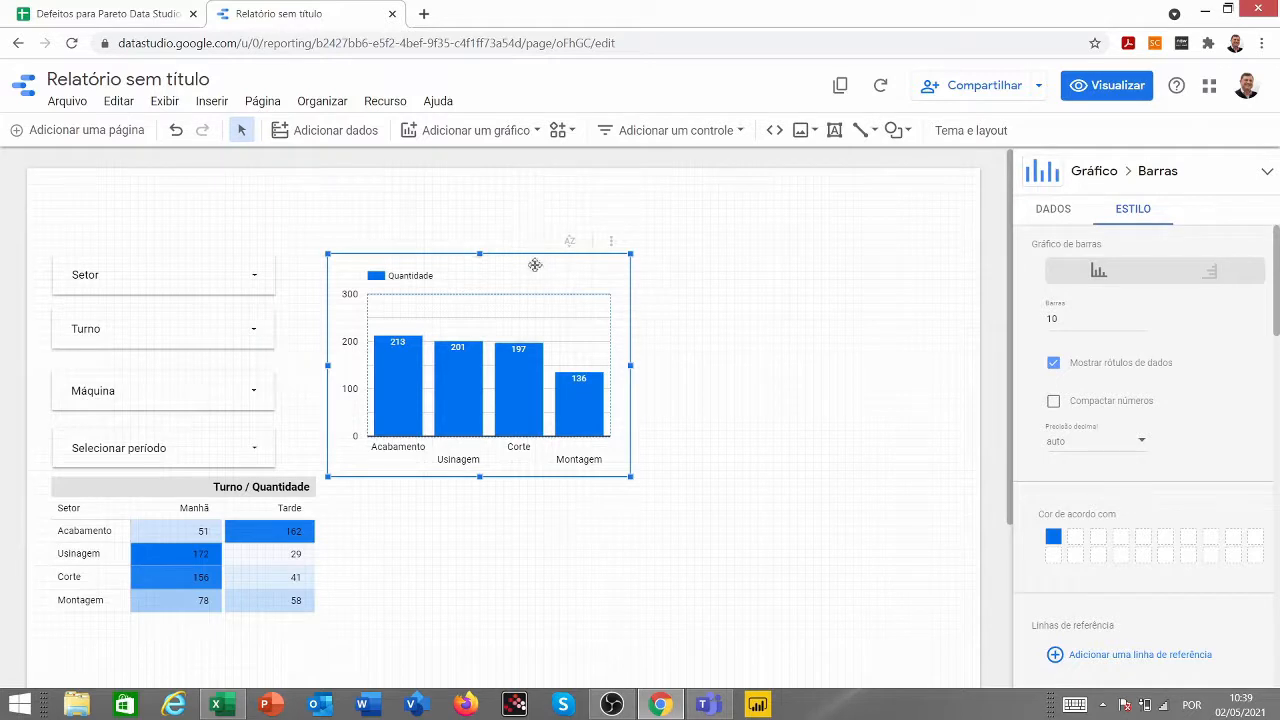
left_click_drag(551, 318, 529, 481)
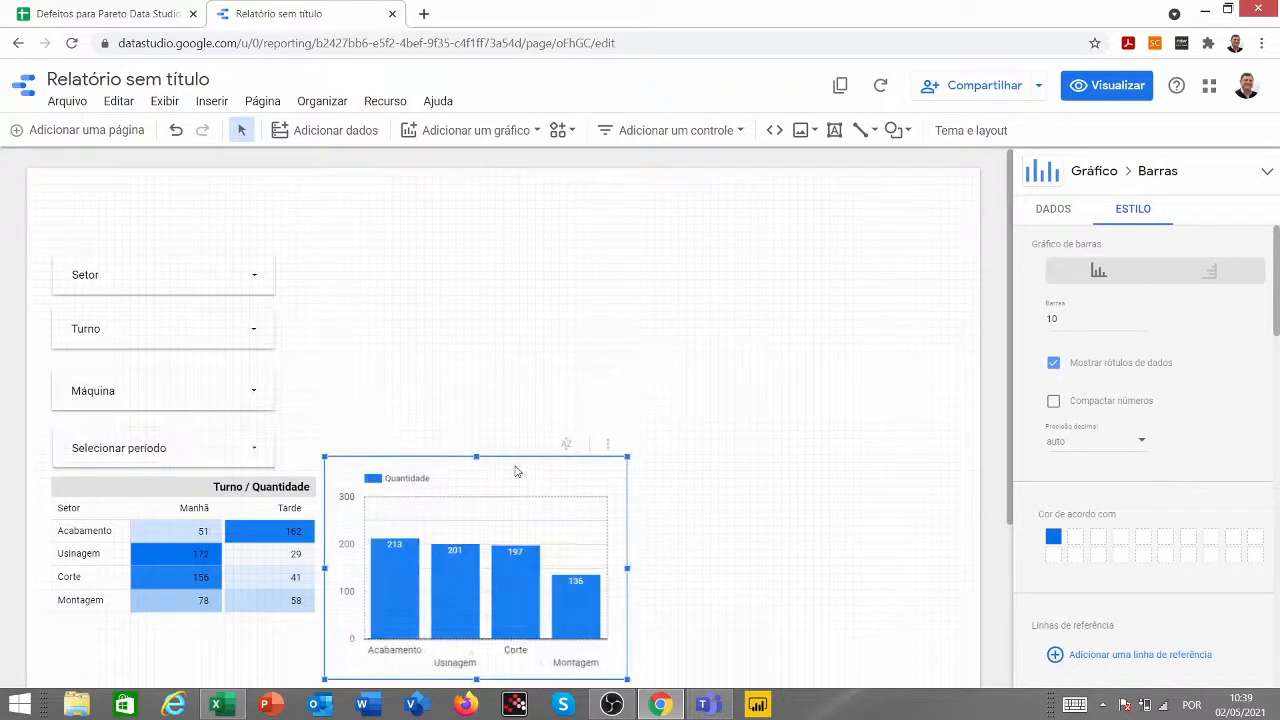
left_click(480, 326)
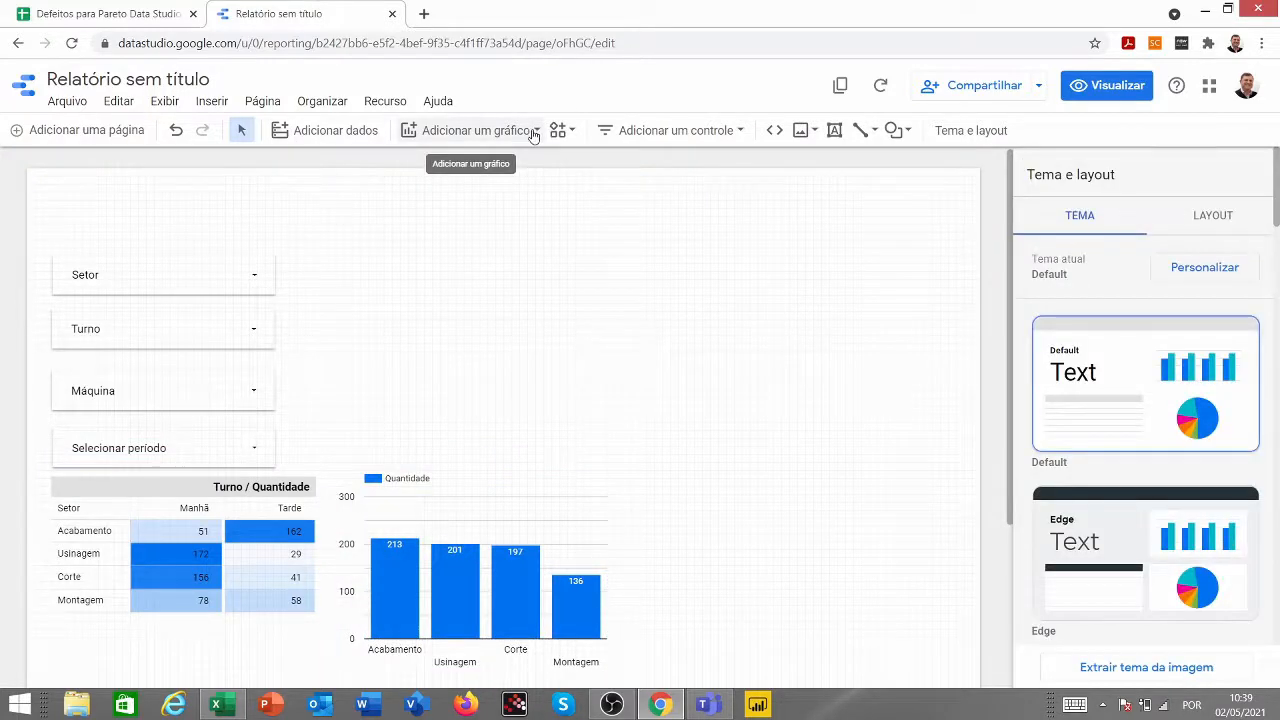
Add a second column chart above the Setor chart, with Defeito as dimension and Quantidade as its only metric
left_click(532, 131)
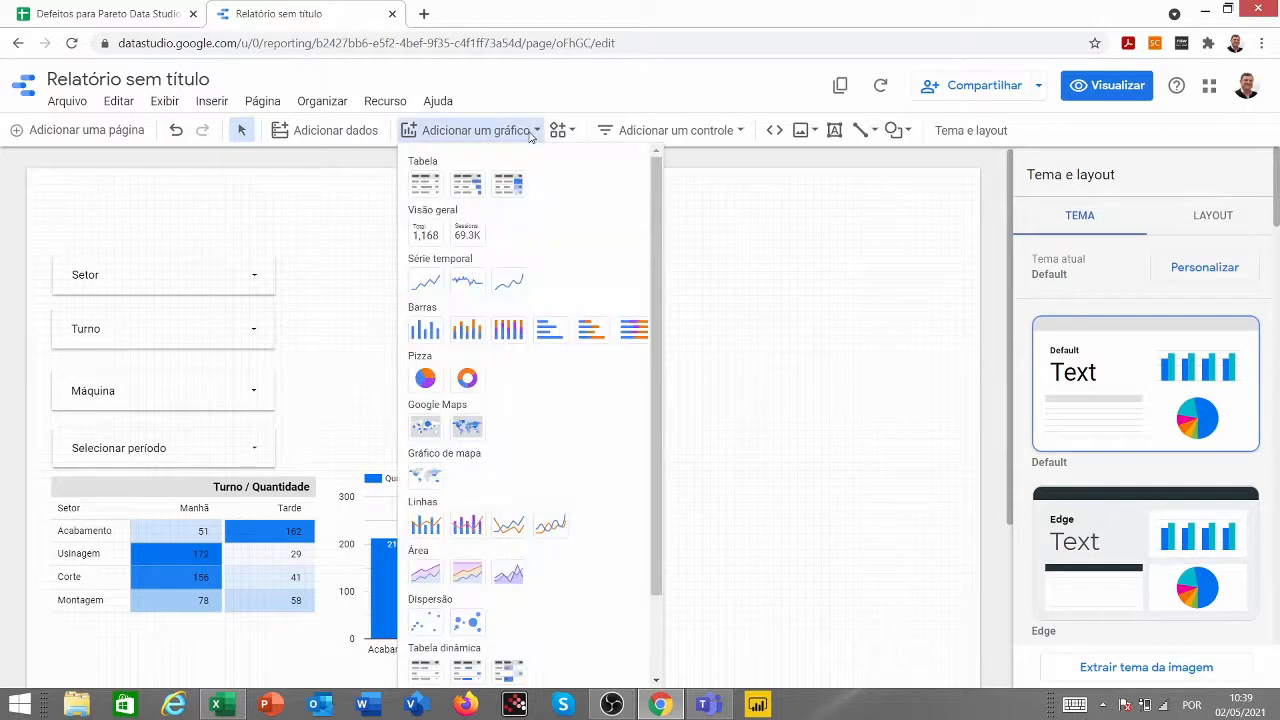
left_click(432, 338)
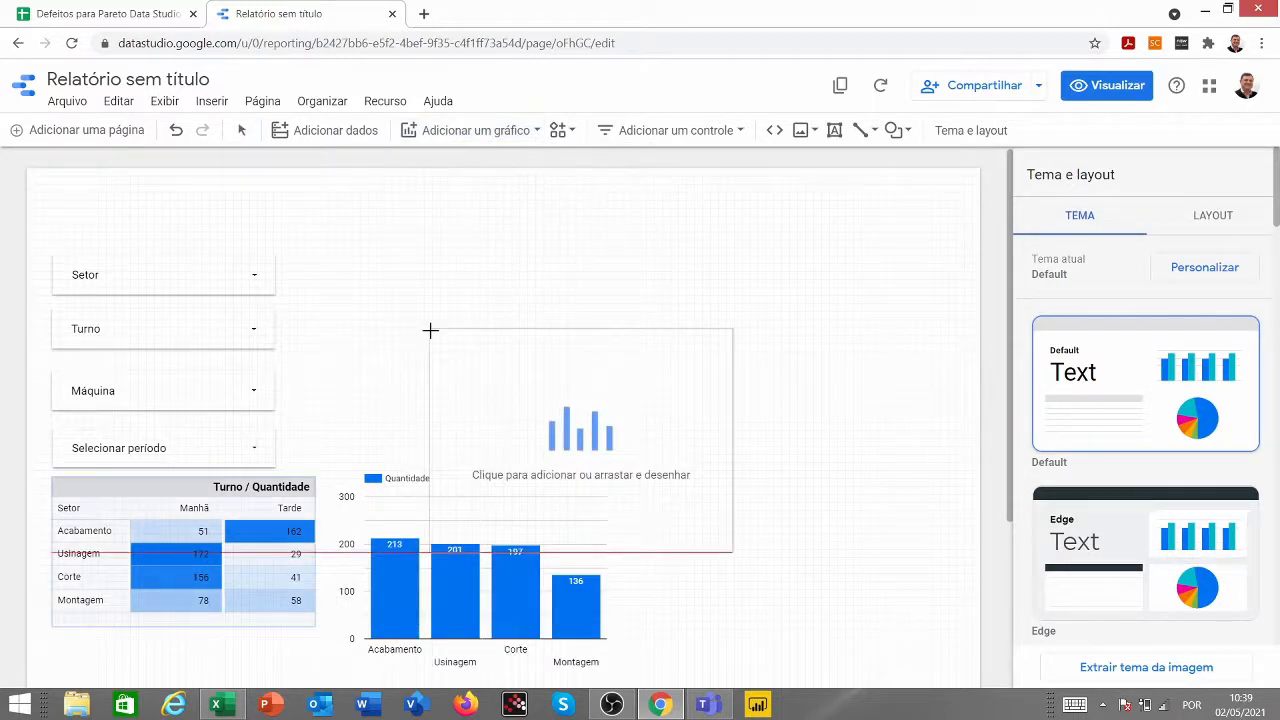
left_click(313, 244)
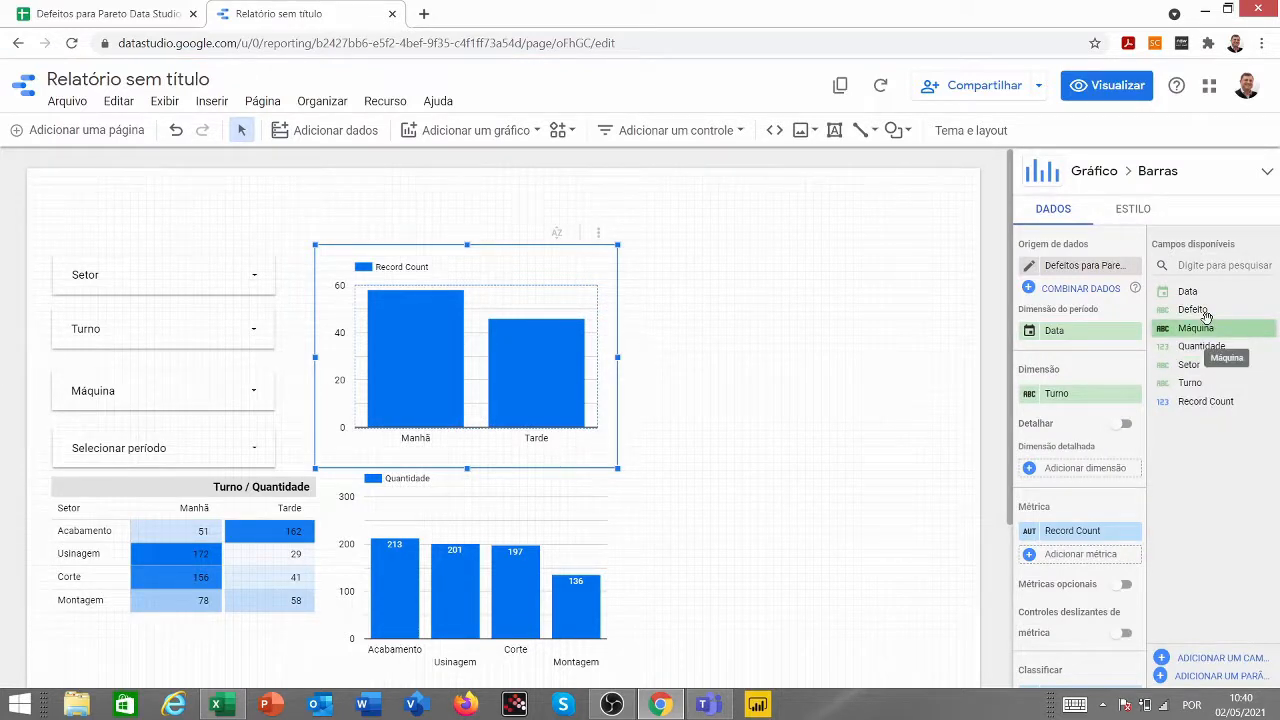
left_click_drag(1206, 312, 1062, 393)
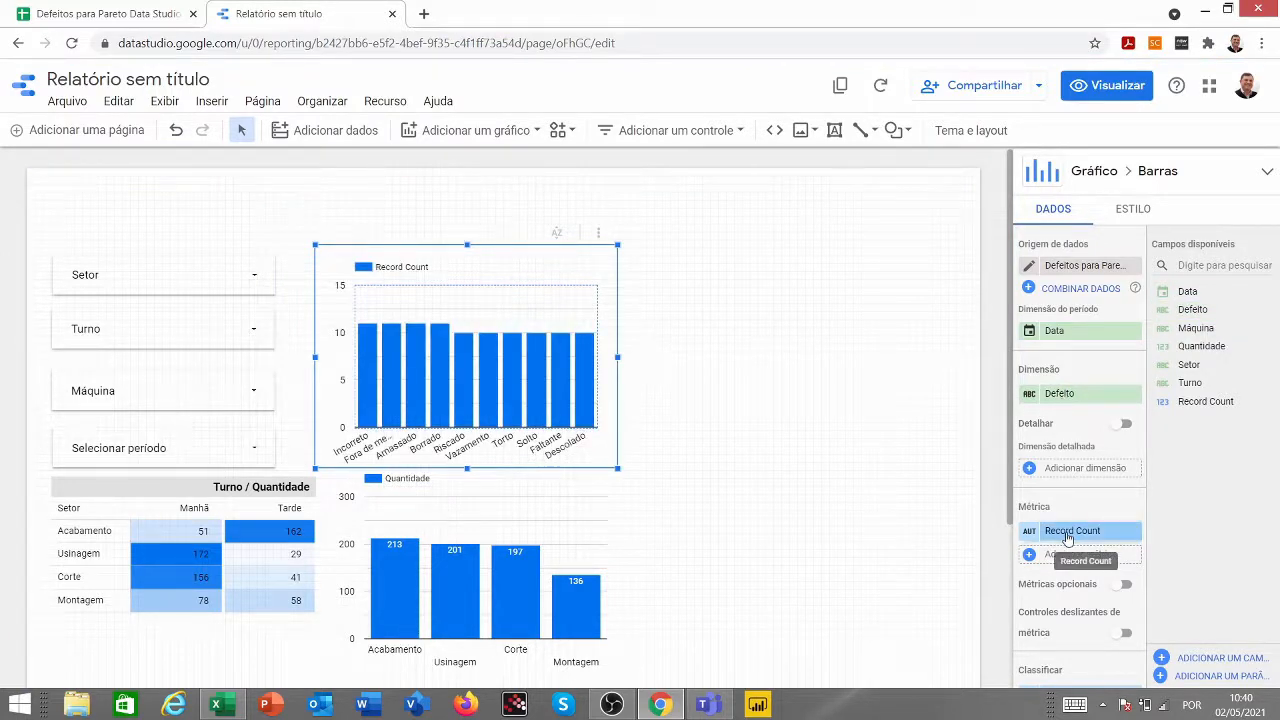
left_click_drag(1202, 346, 1063, 529)
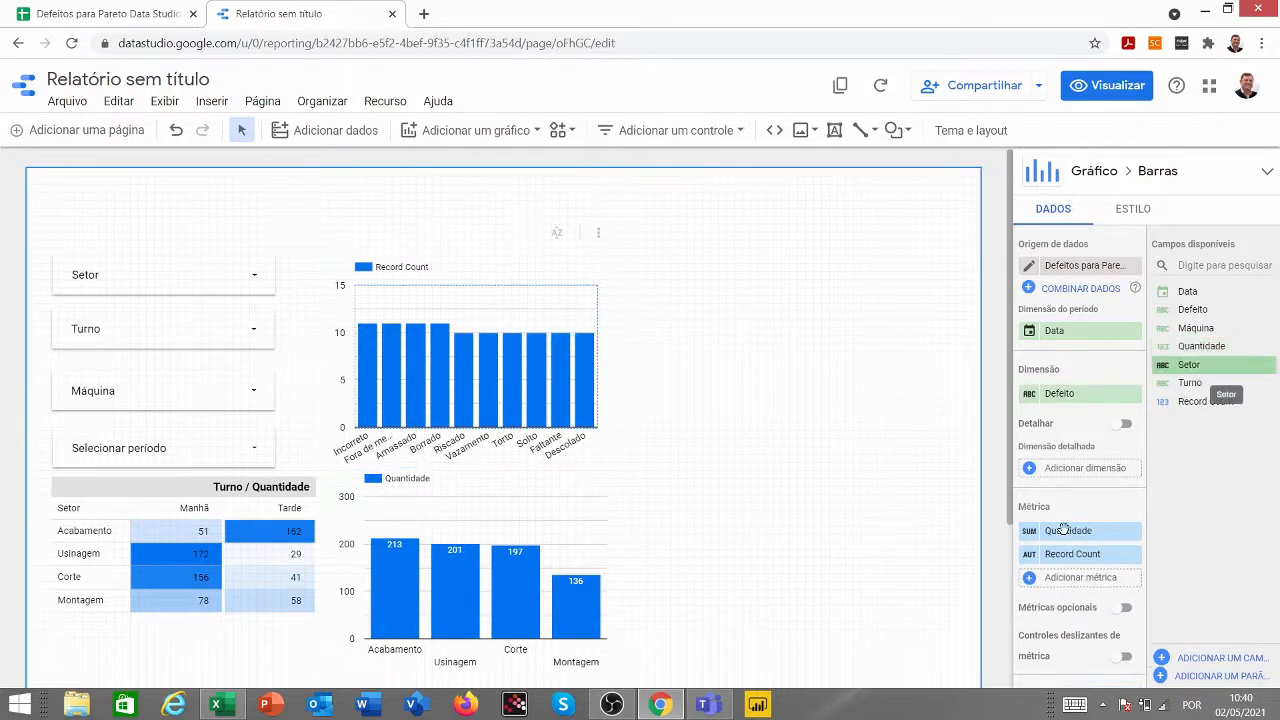
left_click(1131, 510)
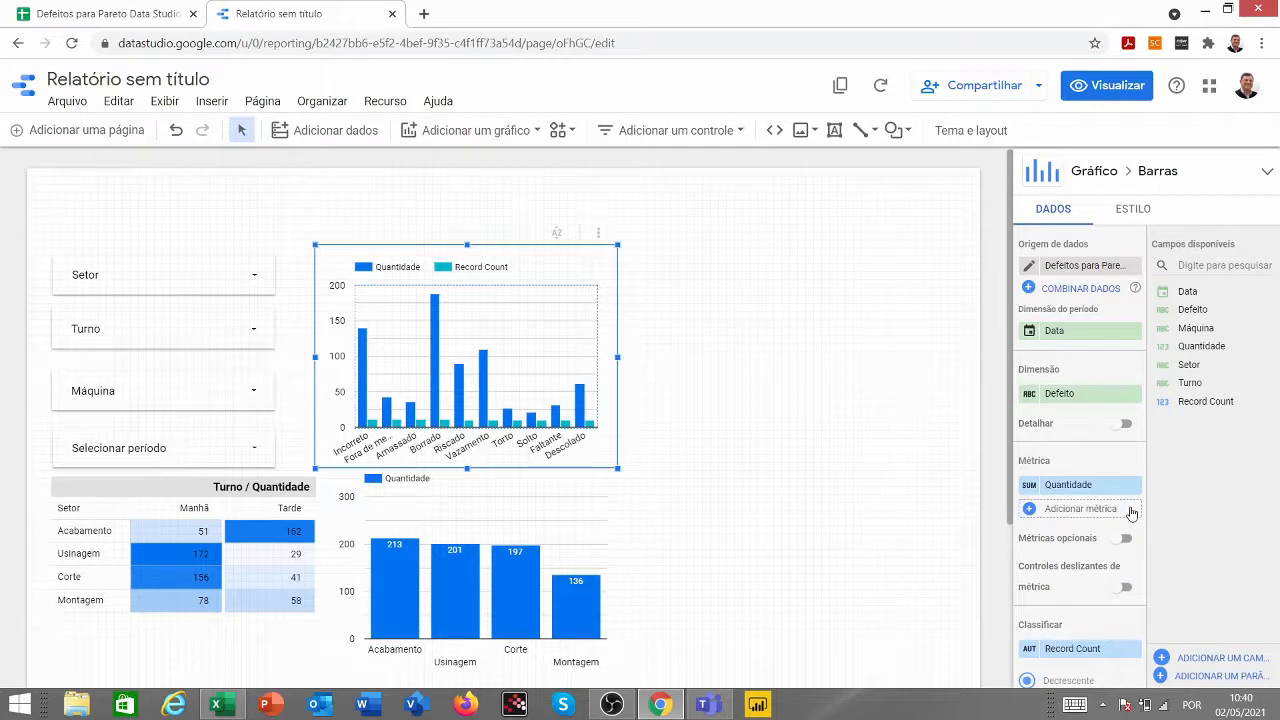
Show data labels on the Defeito column chart and widen it to the page's right edge
left_click(1132, 212)
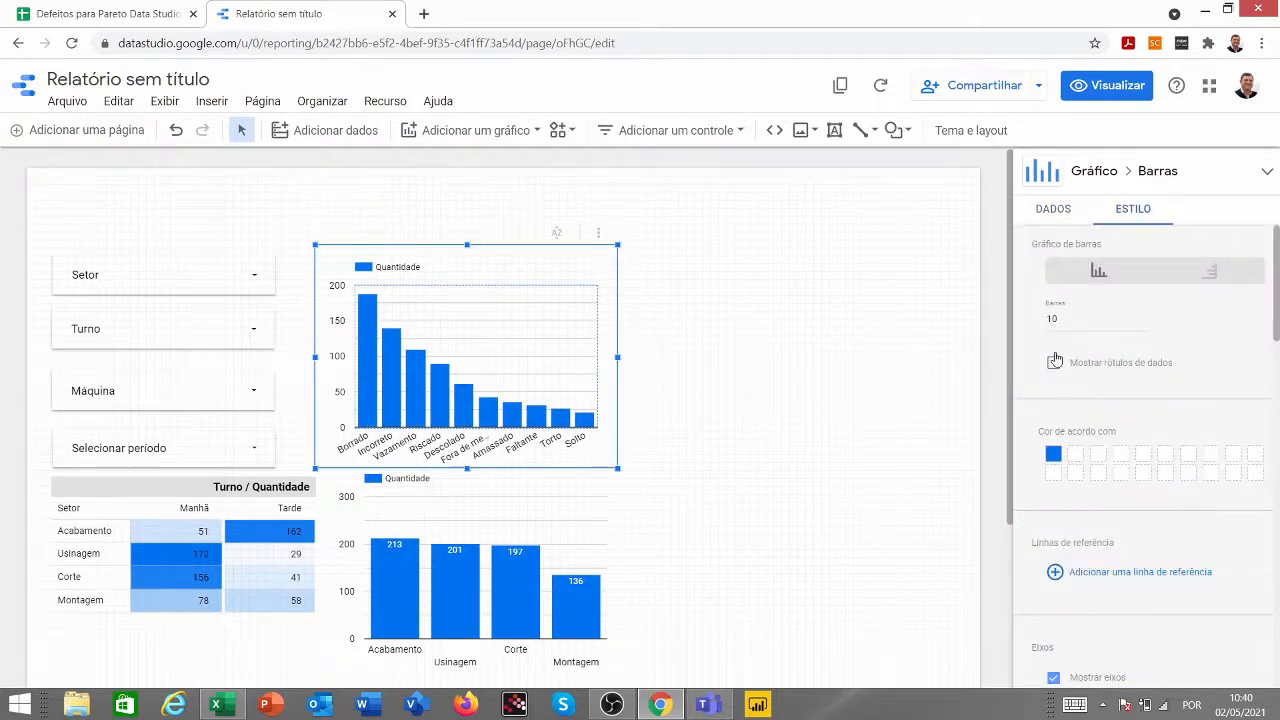
left_click(1054, 362)
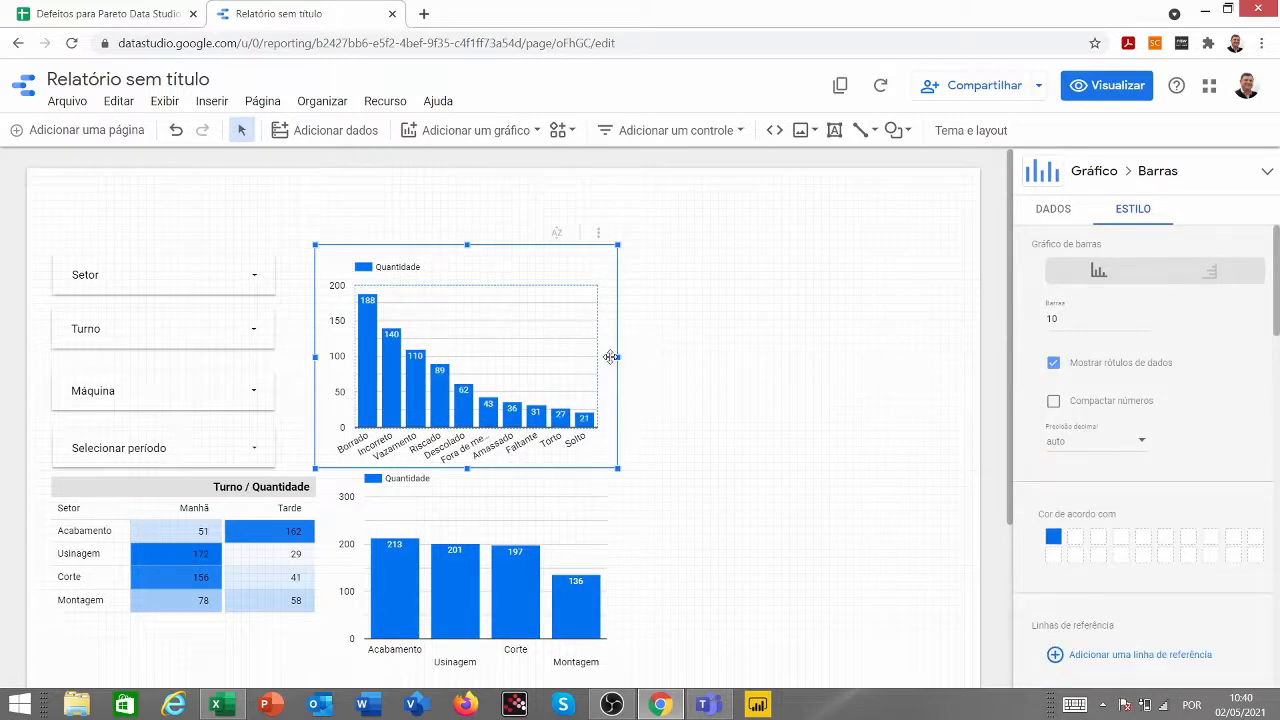
left_click_drag(618, 357, 620, 357)
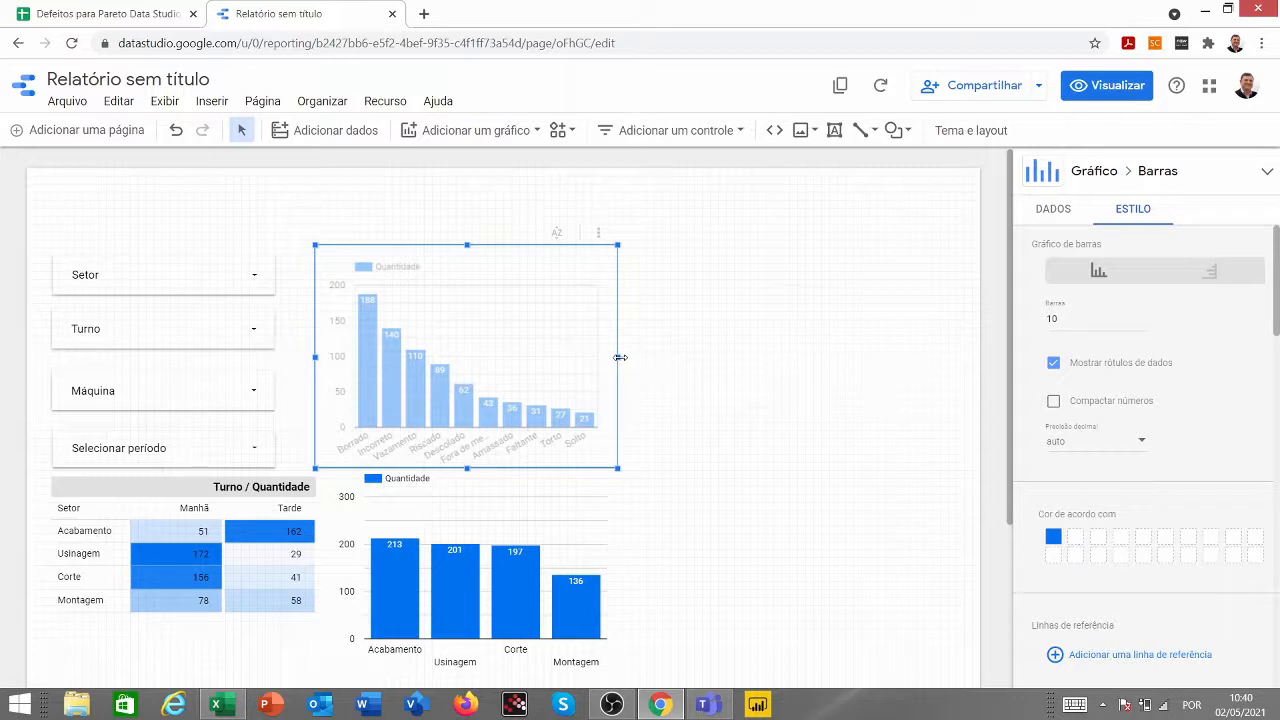
left_click_drag(620, 357, 980, 350)
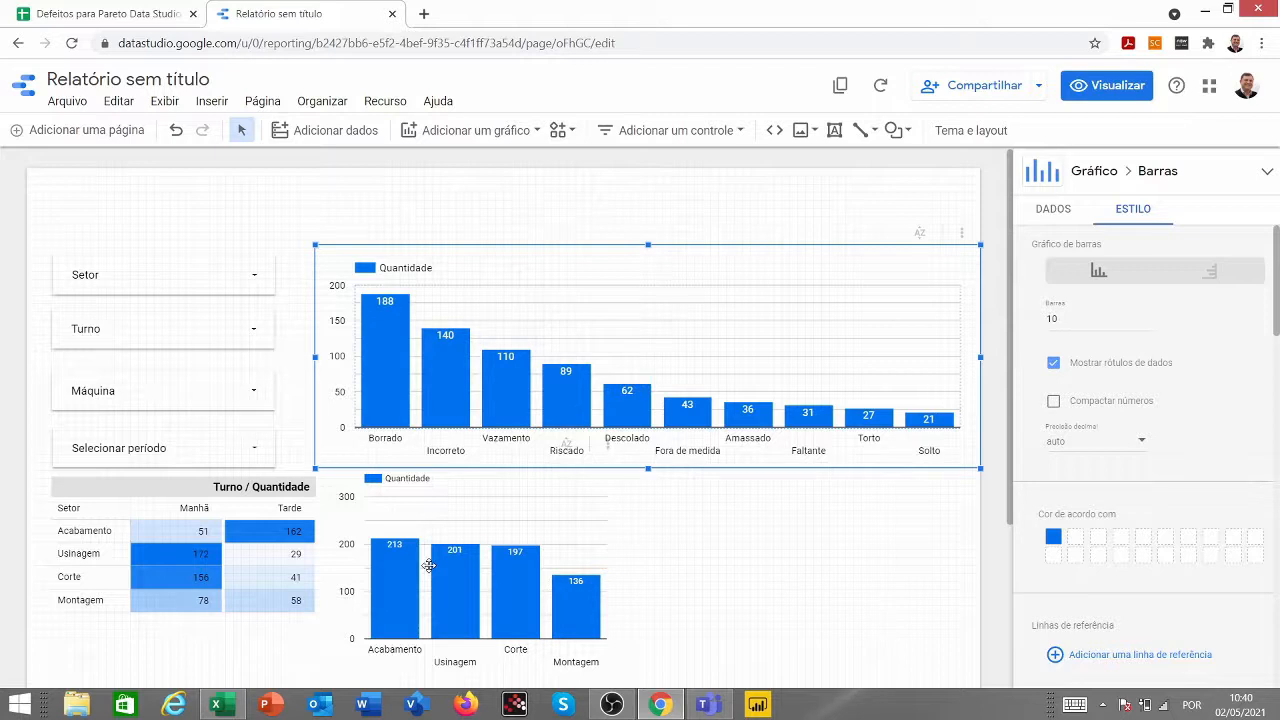
Add a column chart beside the Setor chart showing Quantidade by Turno, without the Record Count metric and with data labels shown
left_click(523, 153)
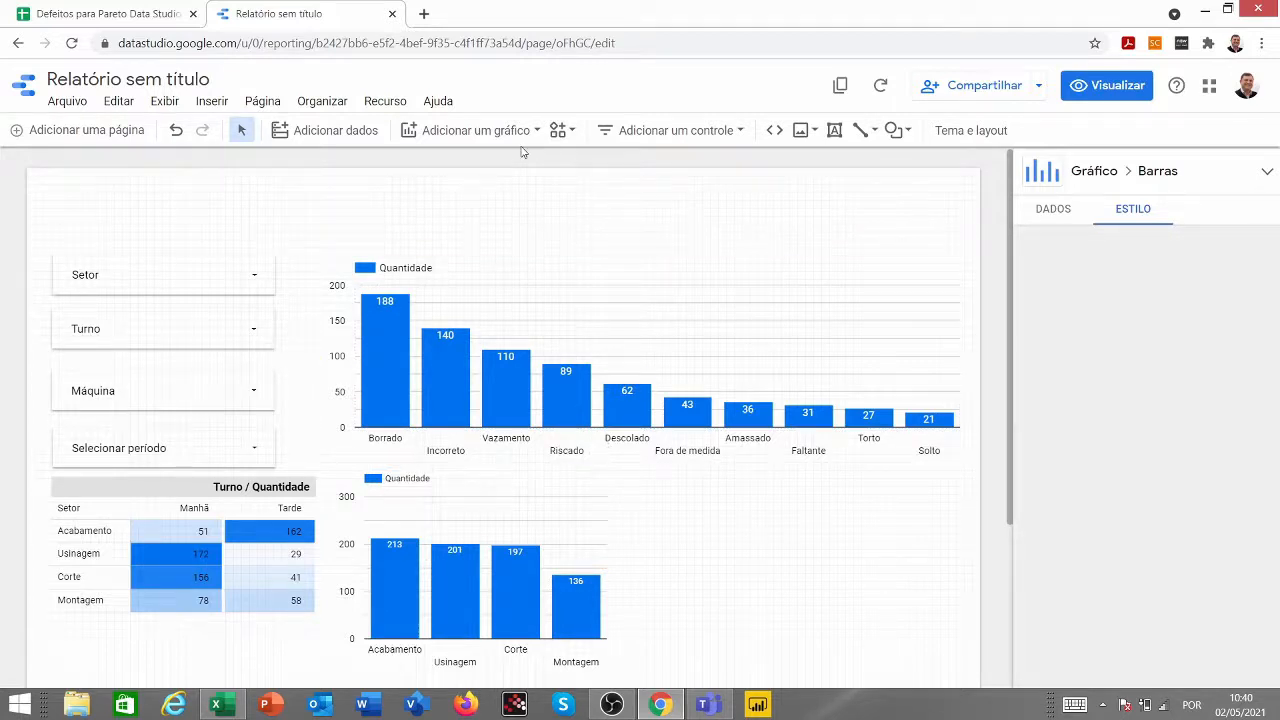
left_click(495, 131)
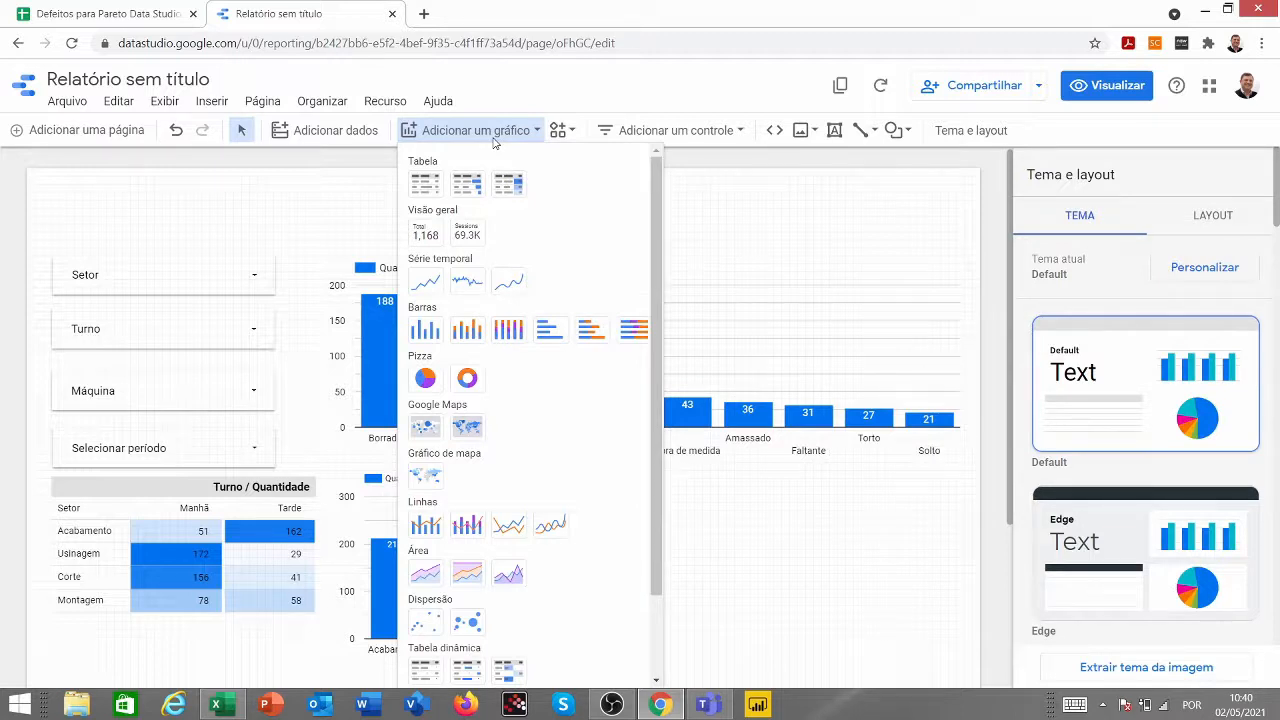
left_click(425, 330)
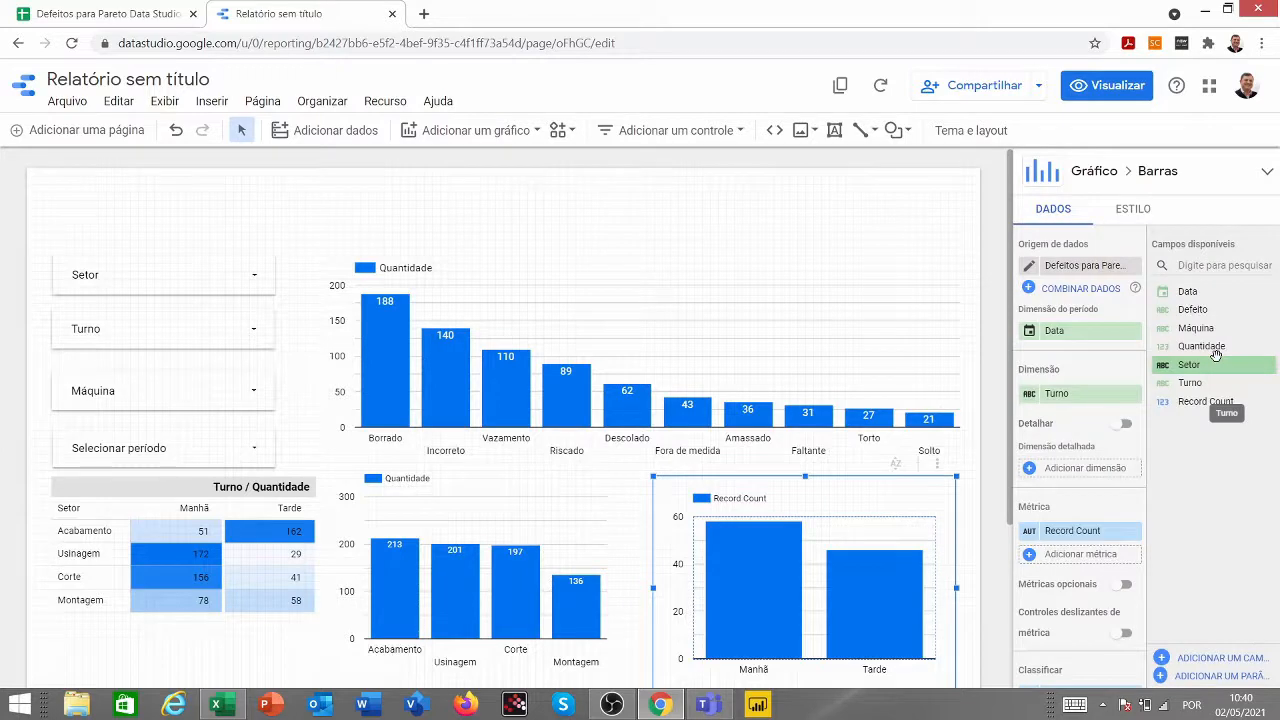
left_click_drag(1215, 347, 1110, 570)
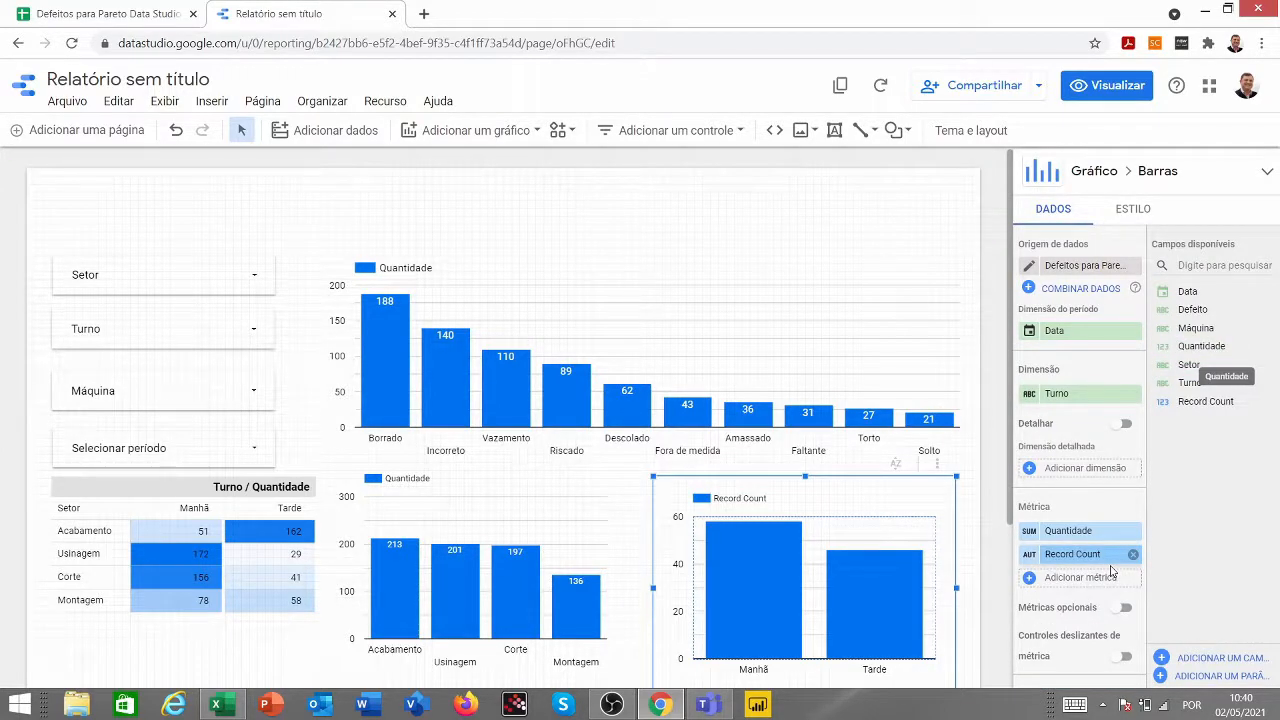
left_click(1133, 554)
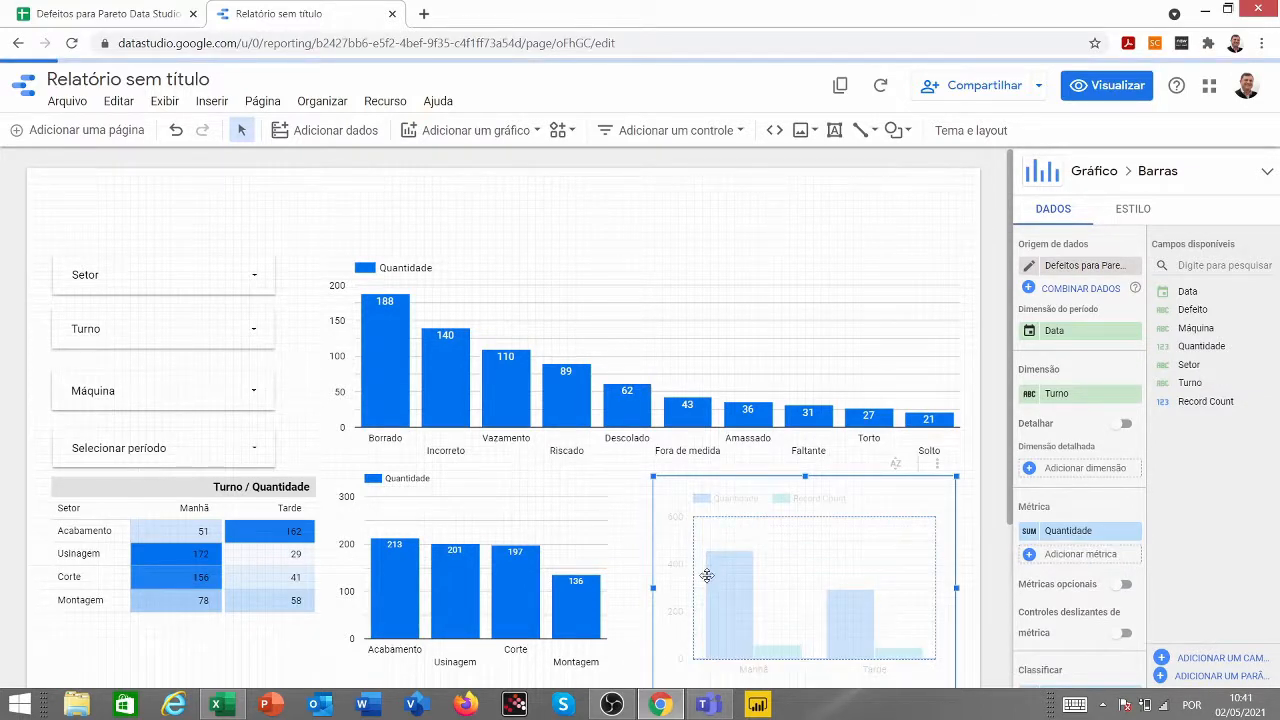
left_click(1135, 210)
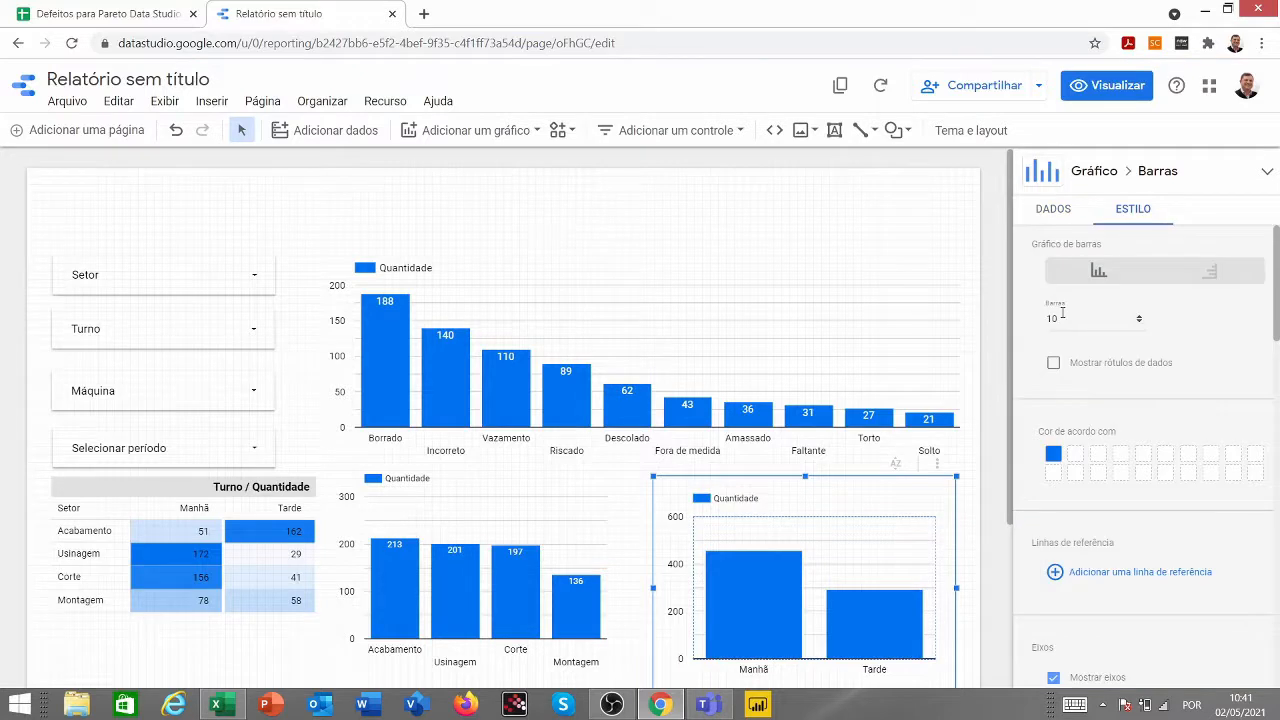
left_click(1053, 364)
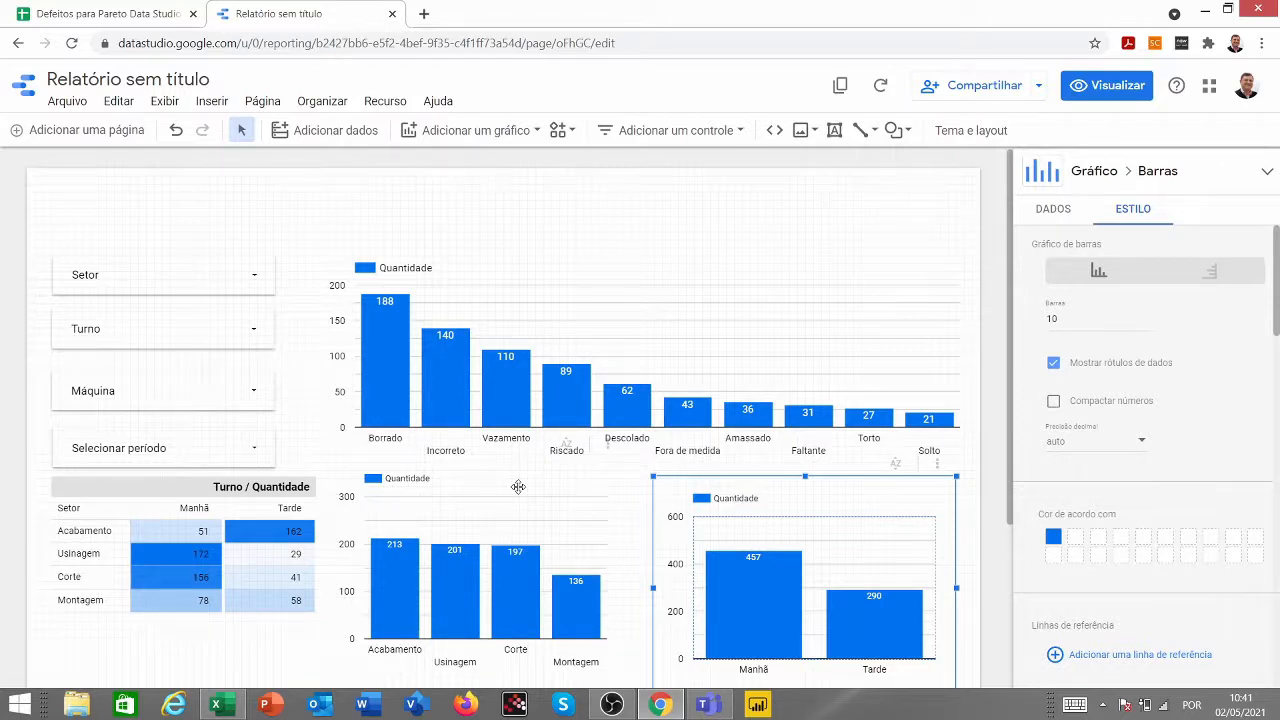
Swap the positions of the two lower column charts, placing the Turno chart beside the pivot table and the Setor chart after it
left_click_drag(518, 487, 828, 227)
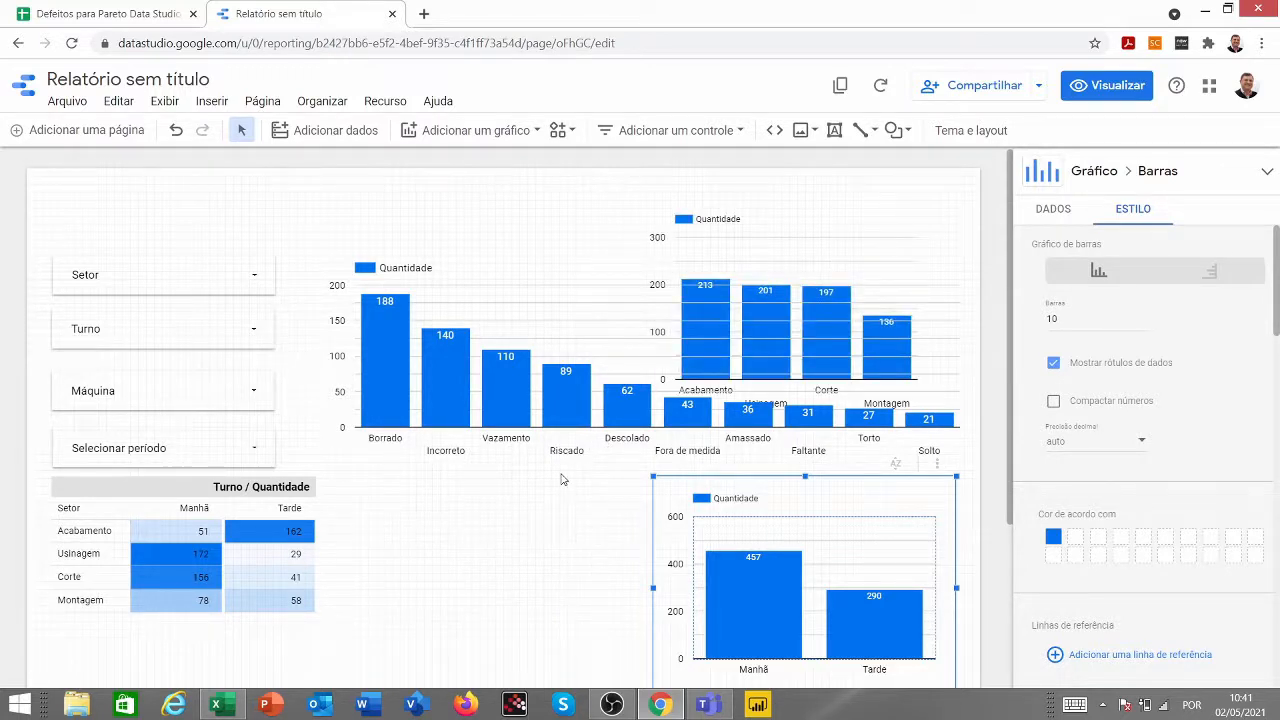
left_click_drag(667, 507, 360, 497)
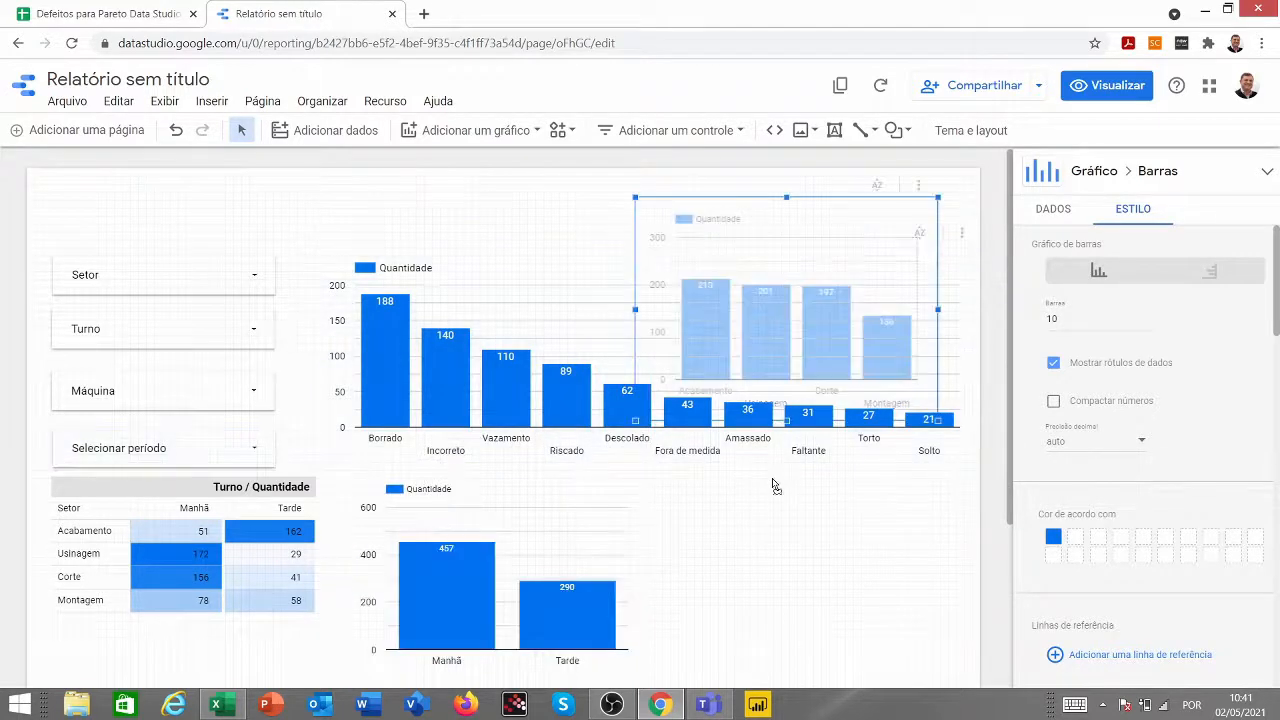
left_click(772, 486)
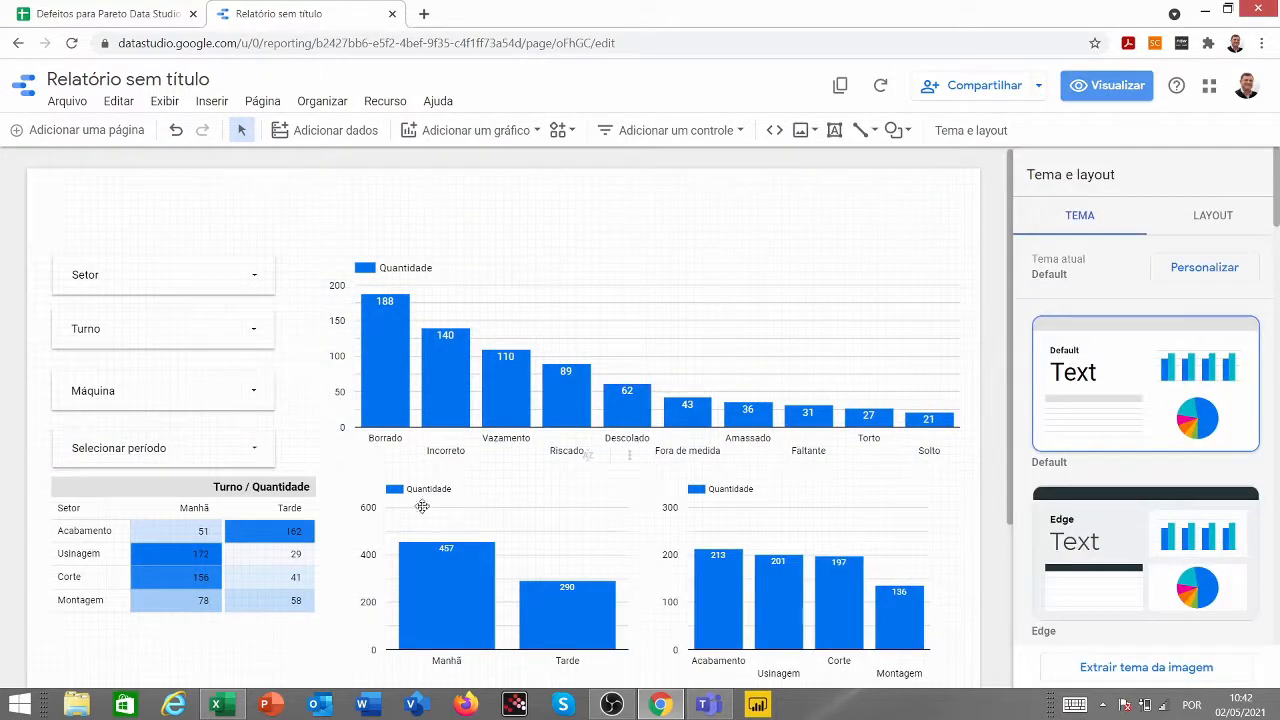
Enable the Aplicar filtro interaction on the Defeito column chart
left_click(570, 289)
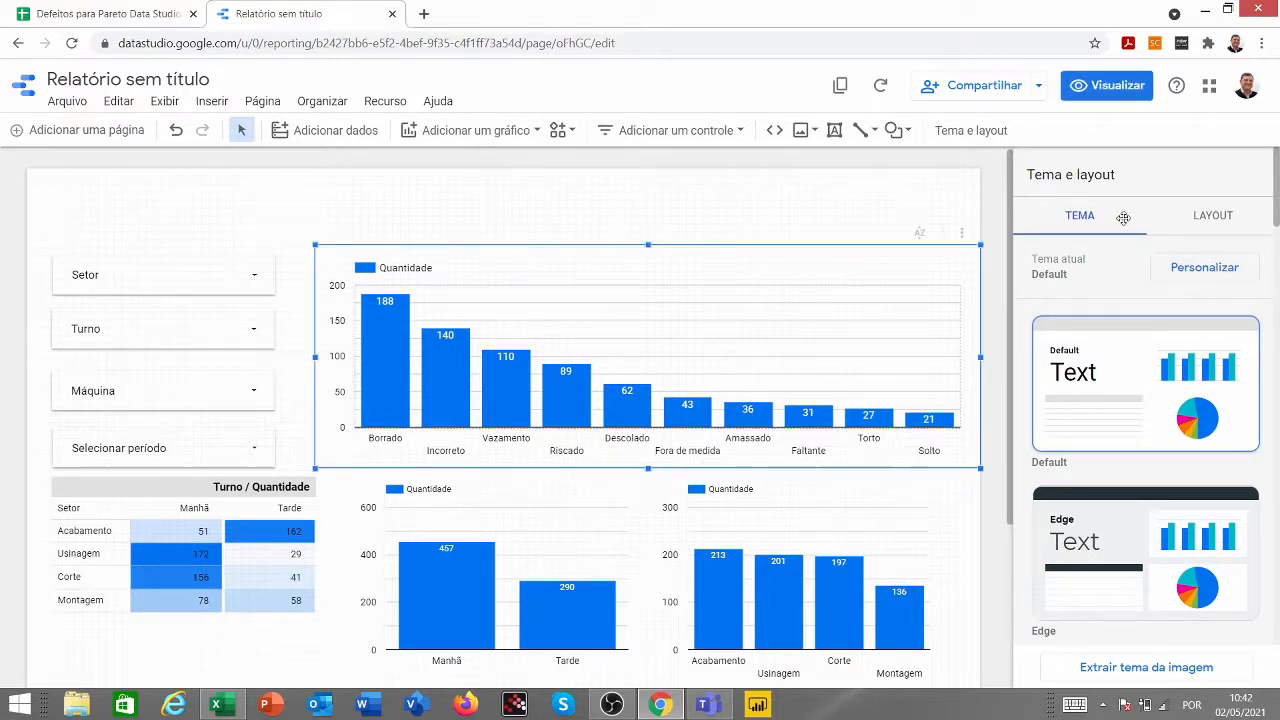
left_click(976, 250)
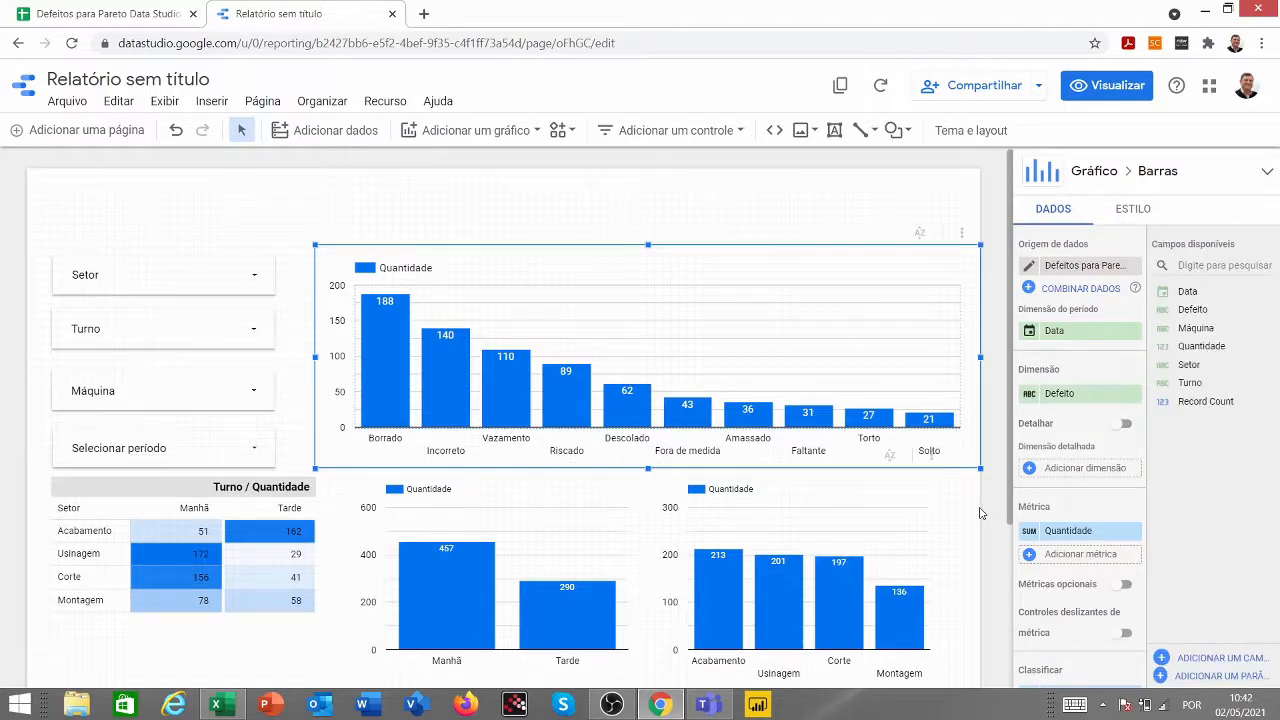
scroll(1075, 495, "down", 3)
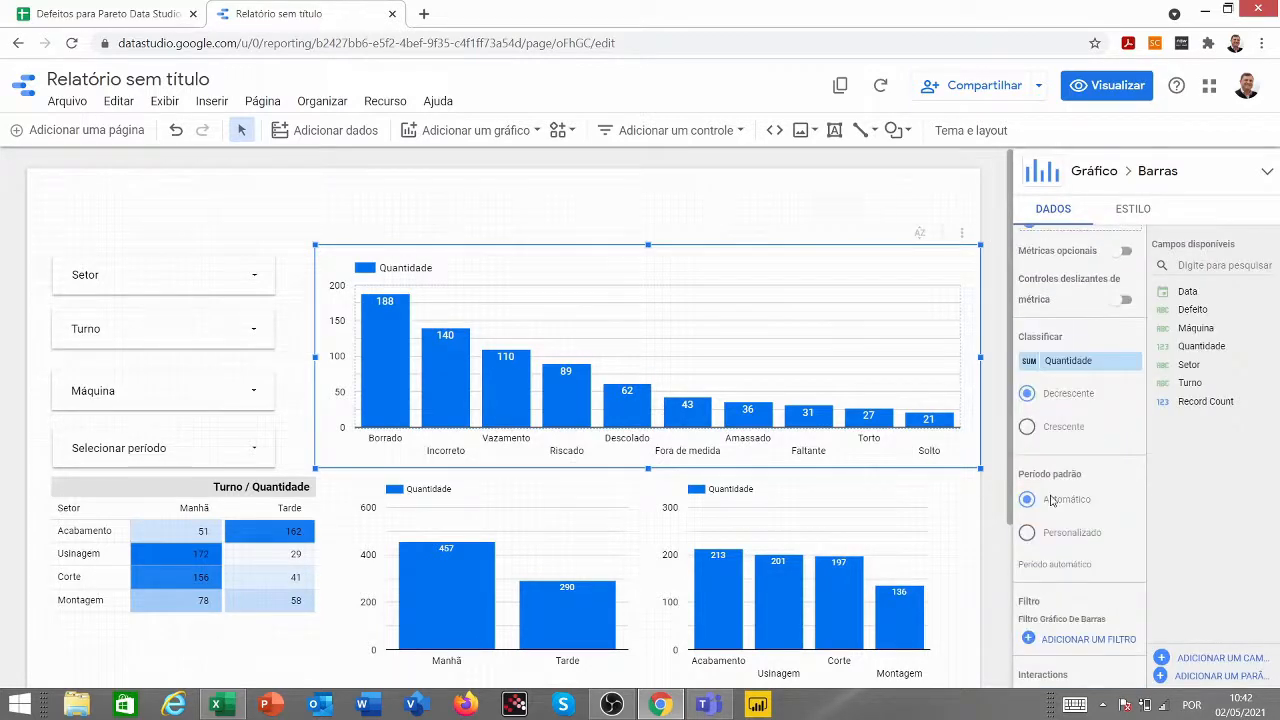
scroll(1051, 500, "down", 3)
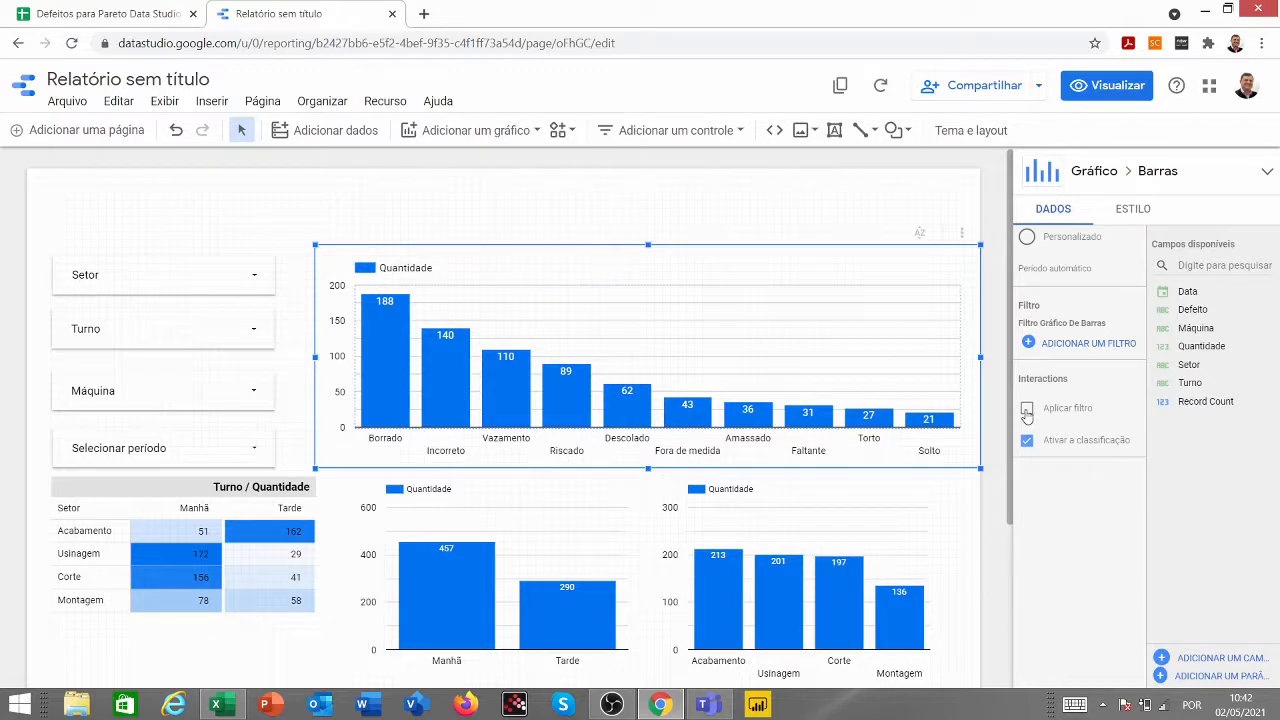
left_click(1026, 410)
Enable the Aplicar filtro interaction on both the Setor and the Turno column charts
left_click(880, 494)
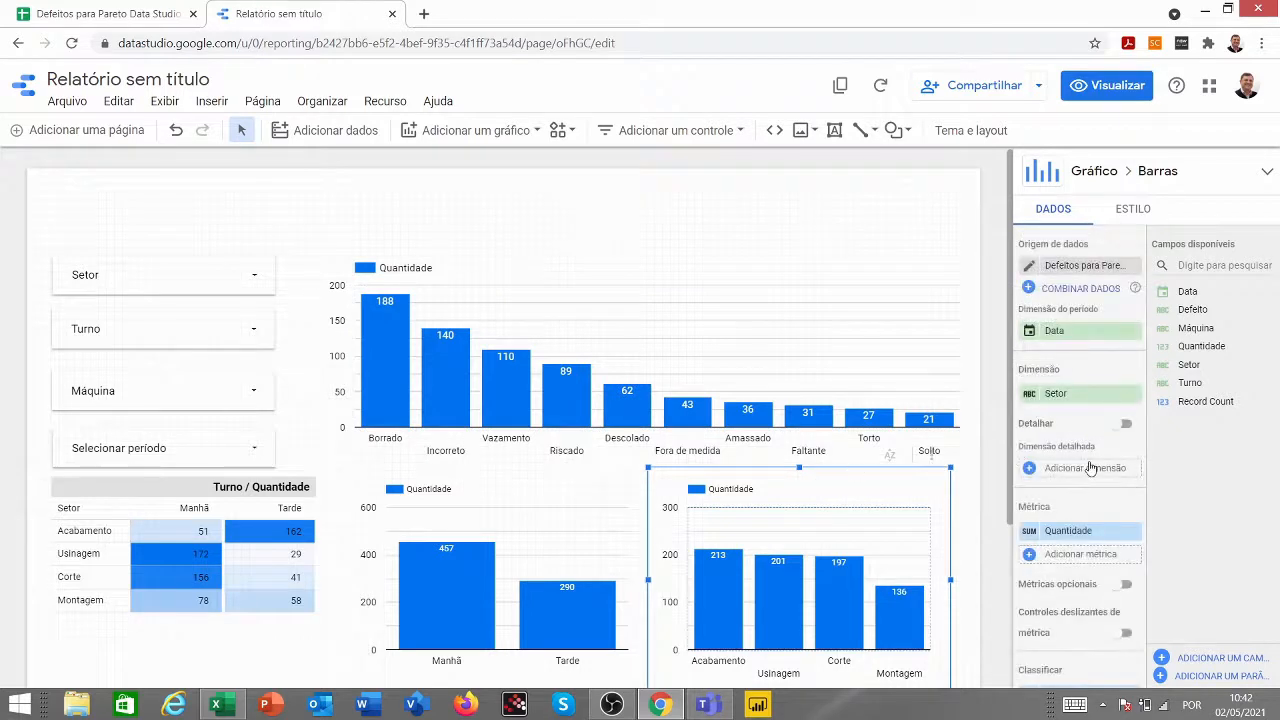
scroll(1090, 463, "down", 5)
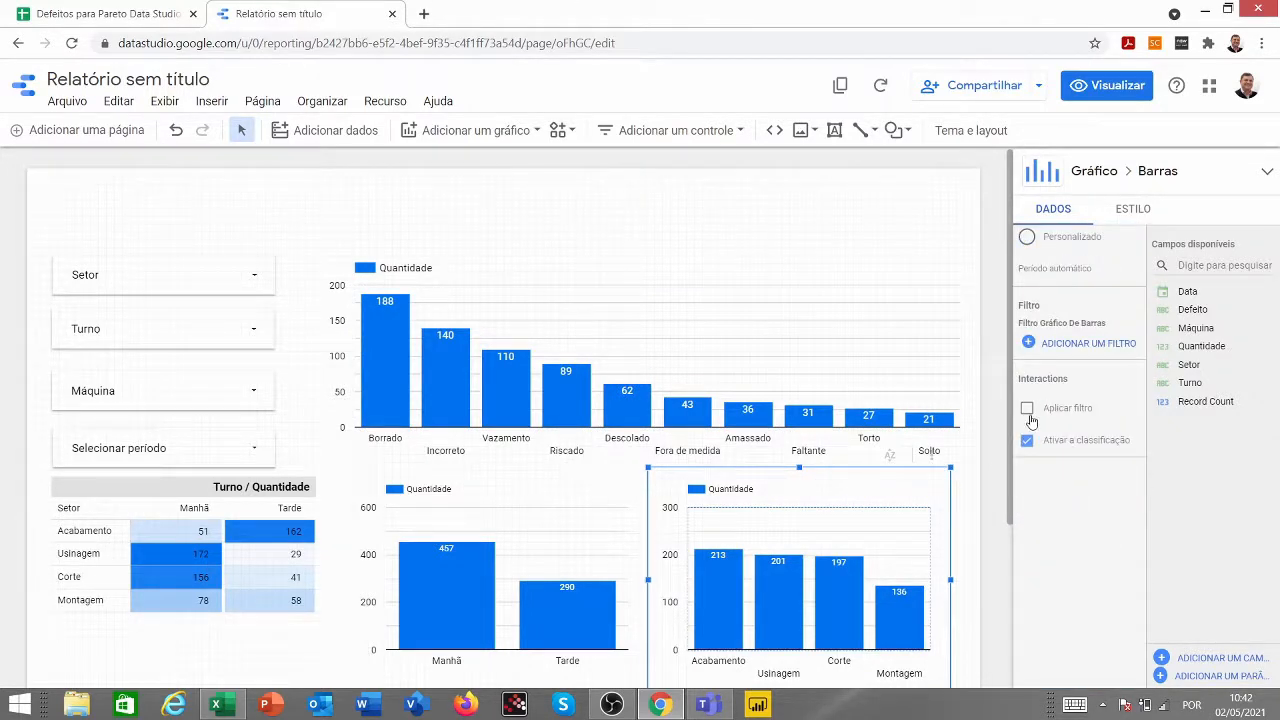
left_click(1027, 409)
left_click(553, 486)
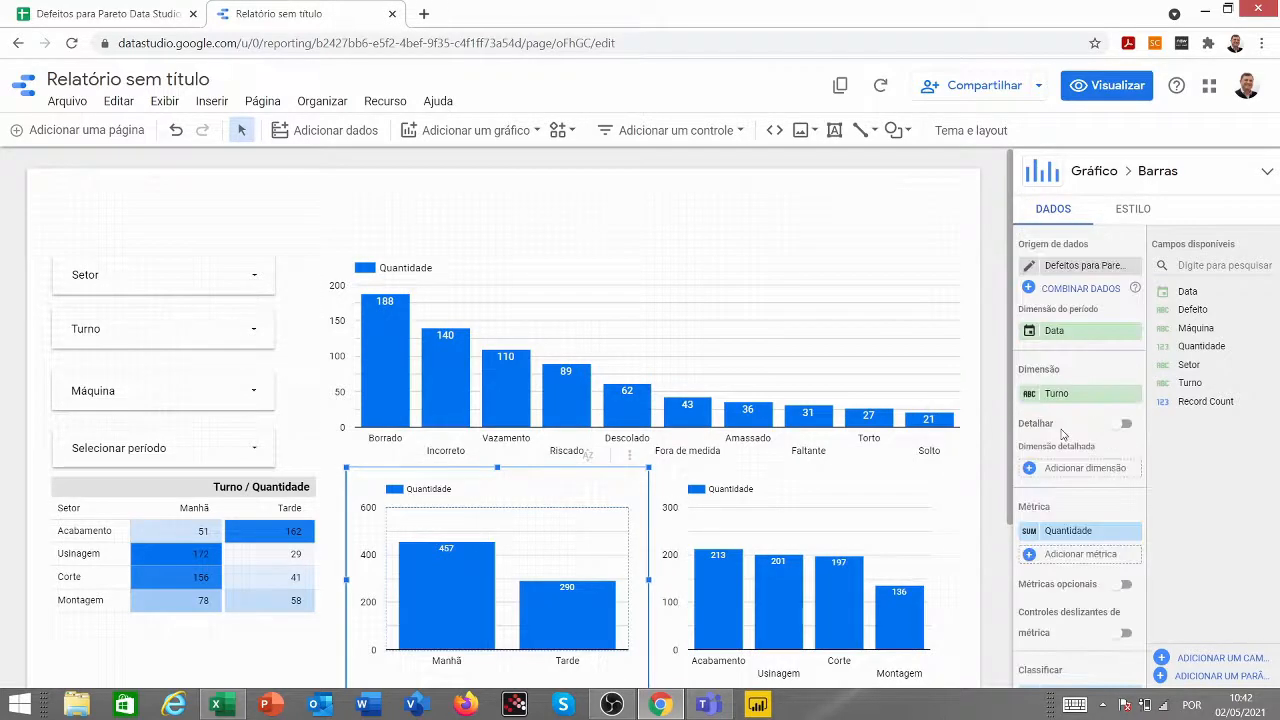
scroll(1000, 549, "down", 3)
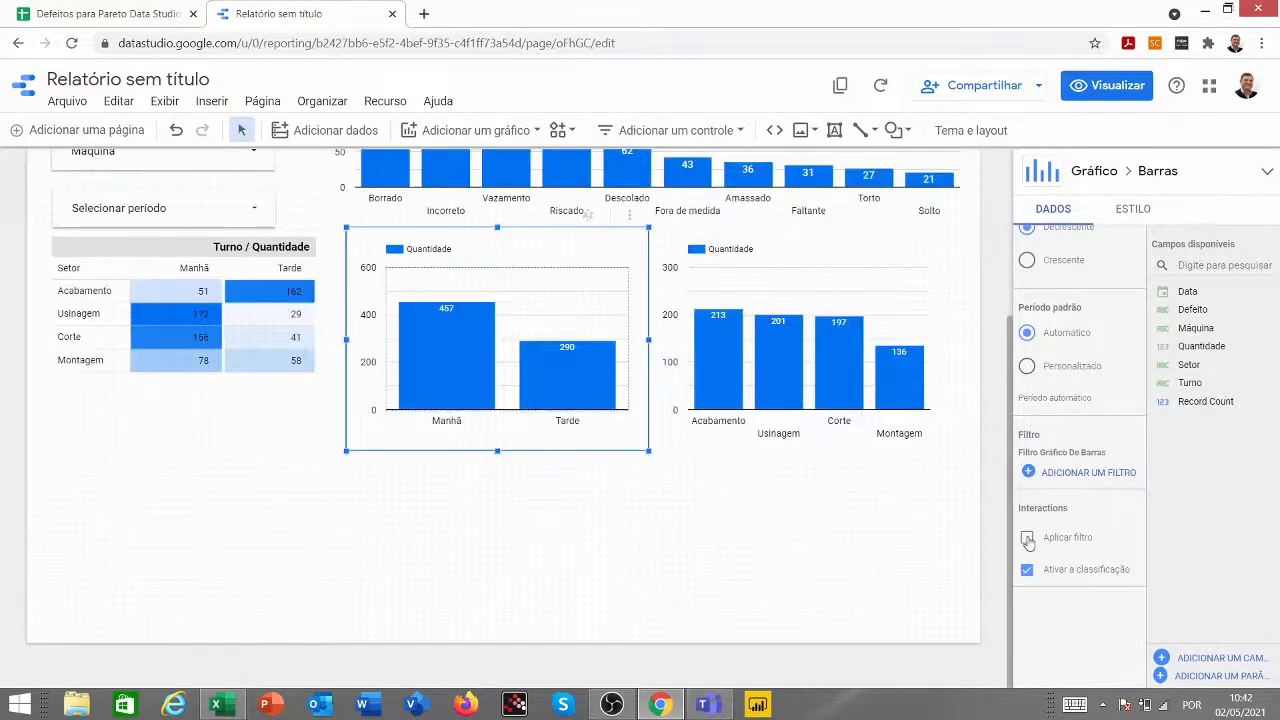
left_click(1028, 540)
scroll(594, 468, "up", 3)
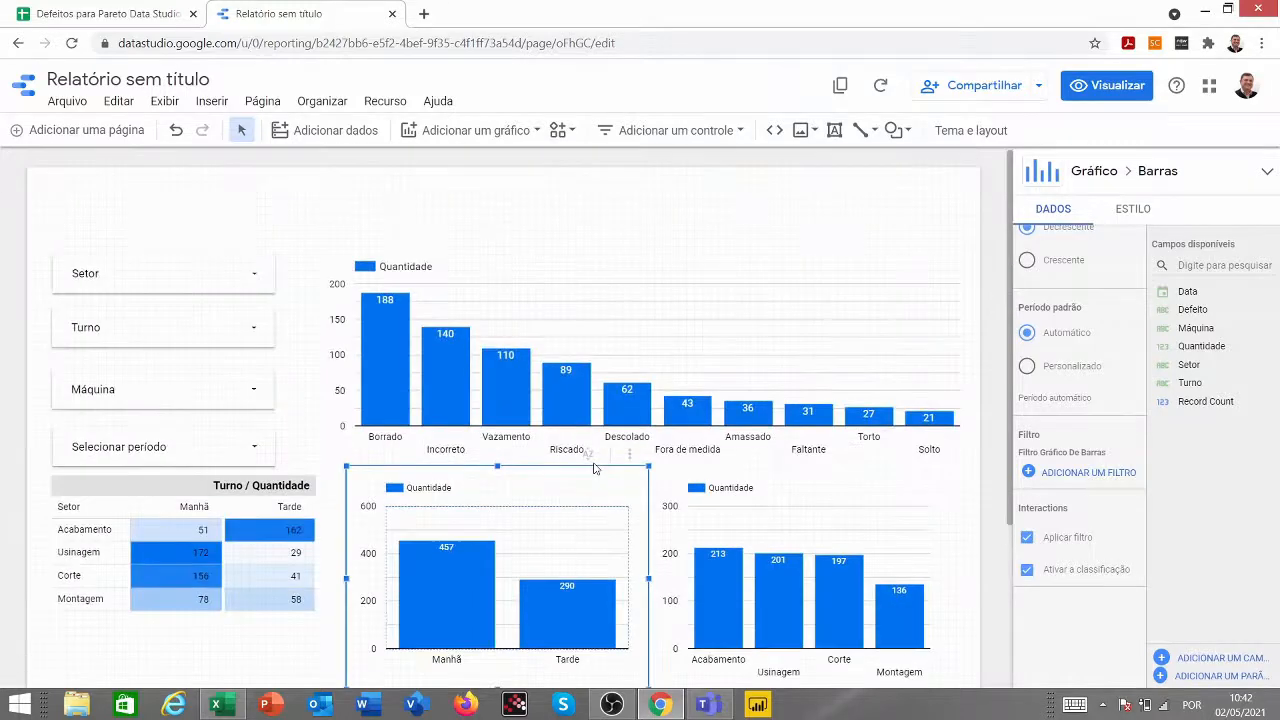
Enable the Aplicar filtro interaction on the Setor by Turno pivot table
left_click(268, 494)
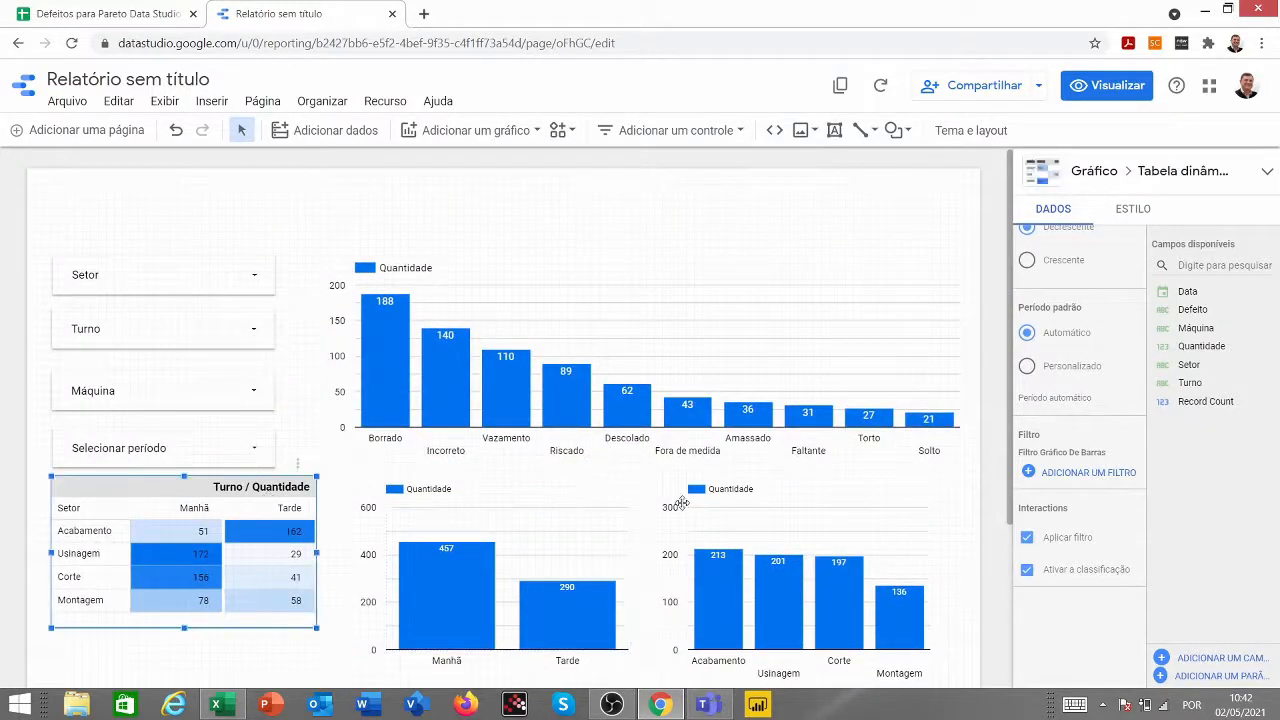
scroll(1066, 488, "up", 5)
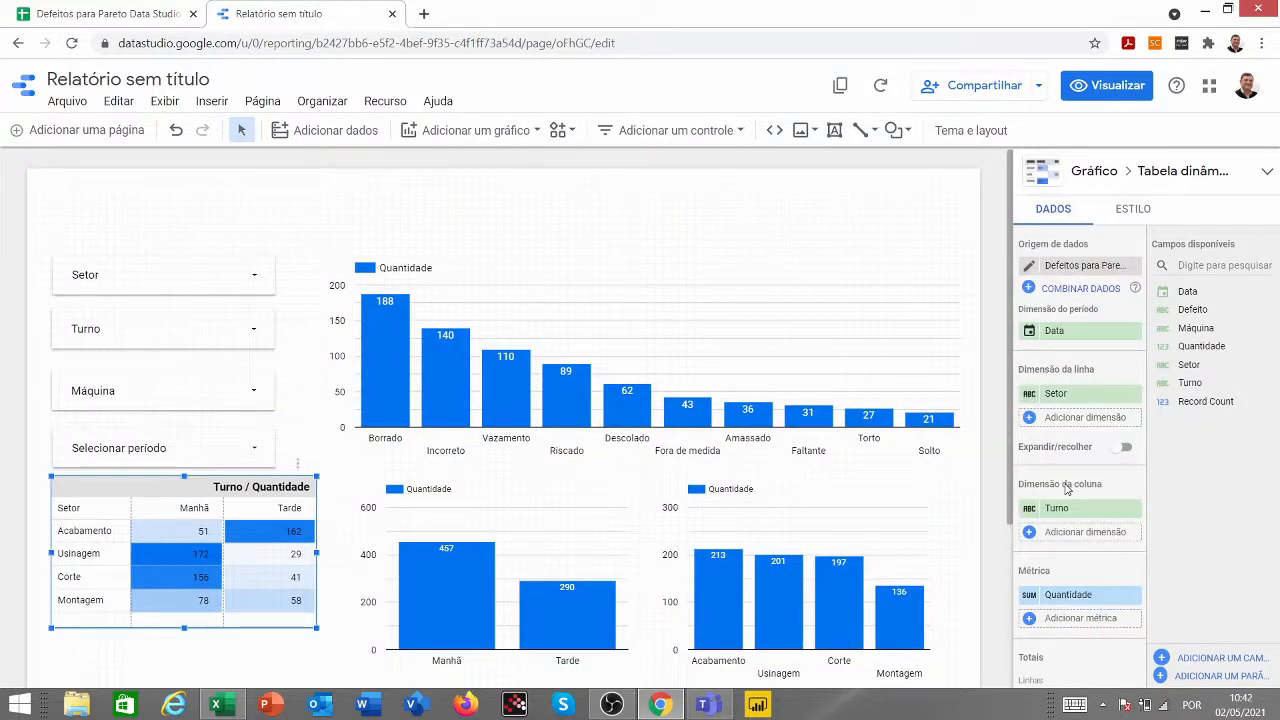
scroll(1066, 488, "down", 8)
left_click(1028, 497)
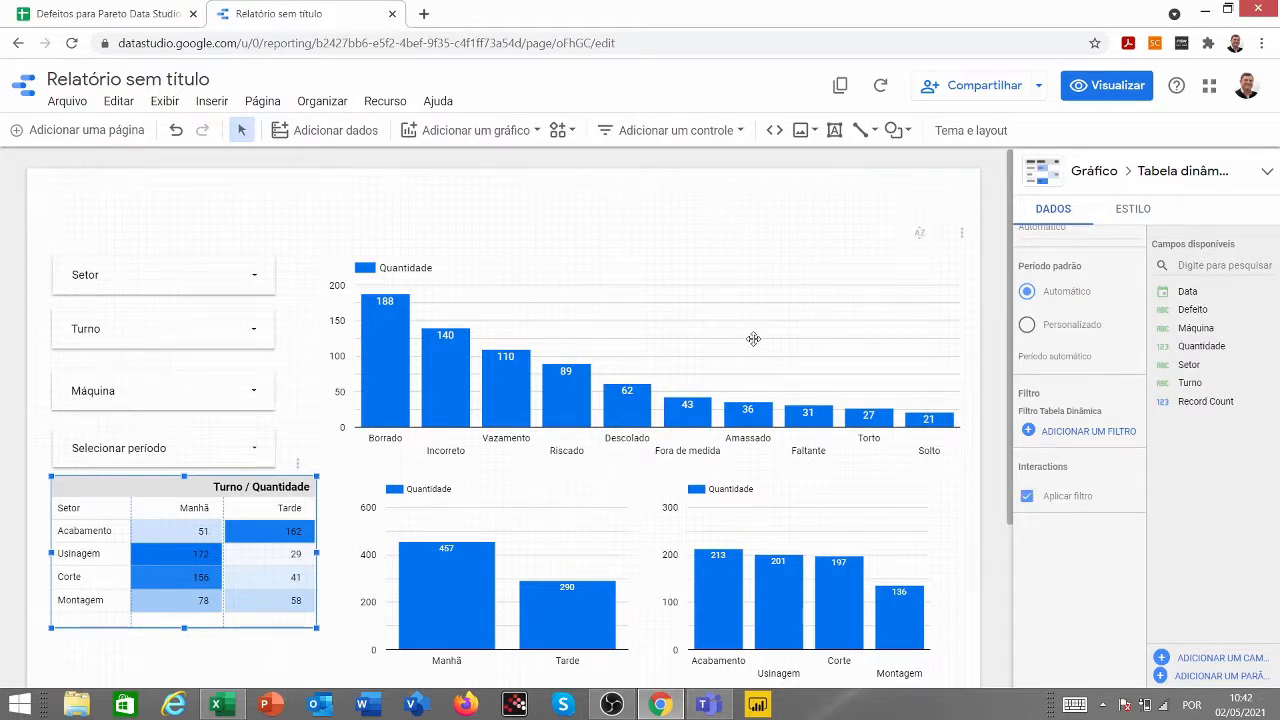
Switch the report to view mode and filter the Setor control to Usinagem only
left_click(1107, 88)
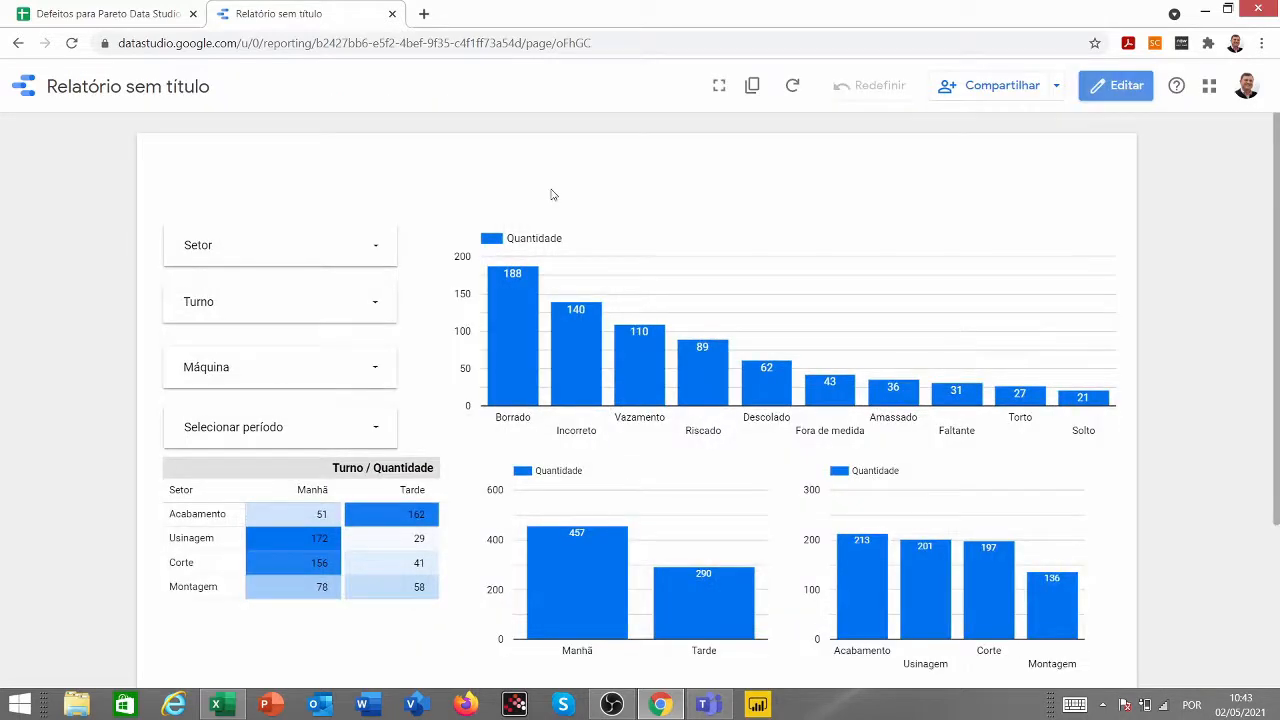
left_click(297, 247)
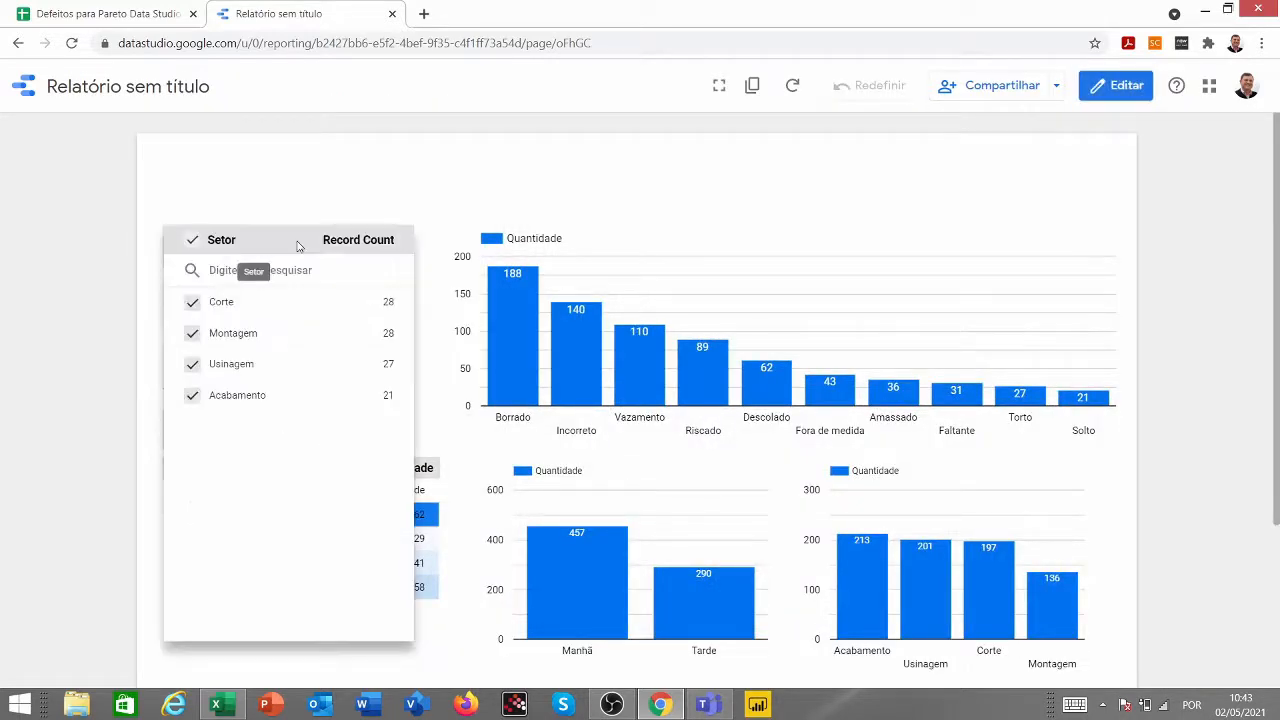
left_click(363, 194)
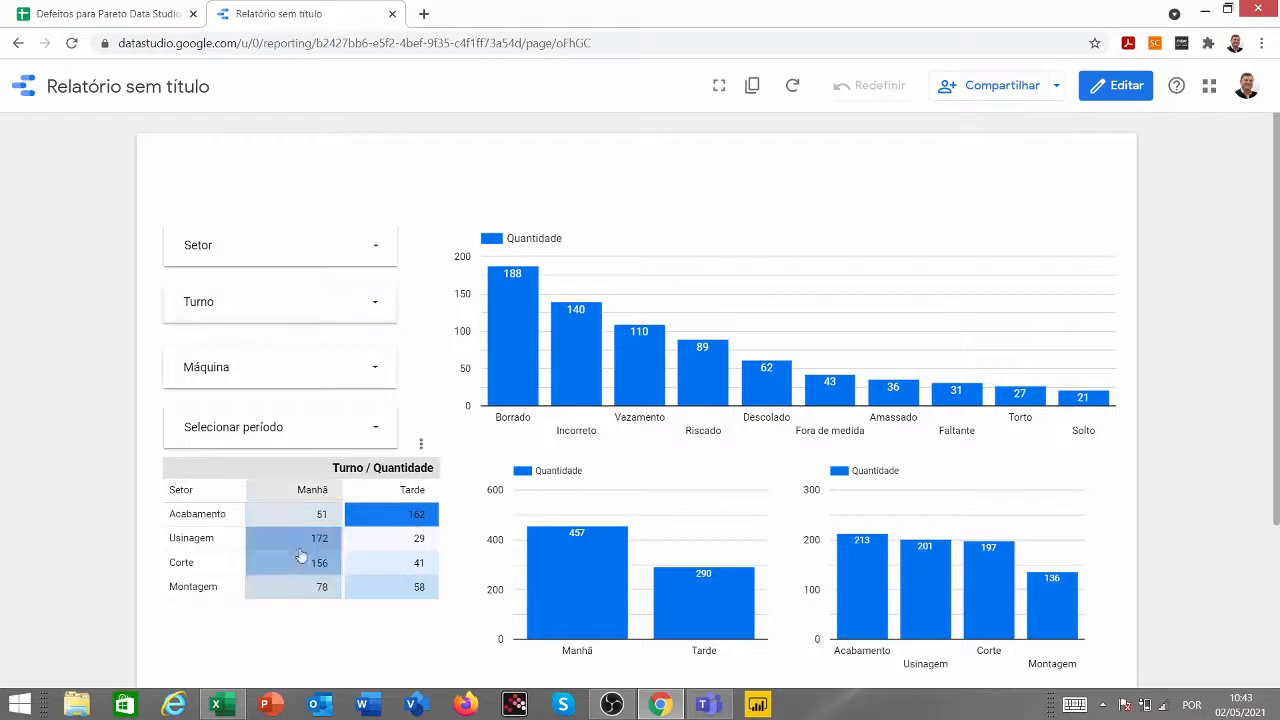
left_click(322, 254)
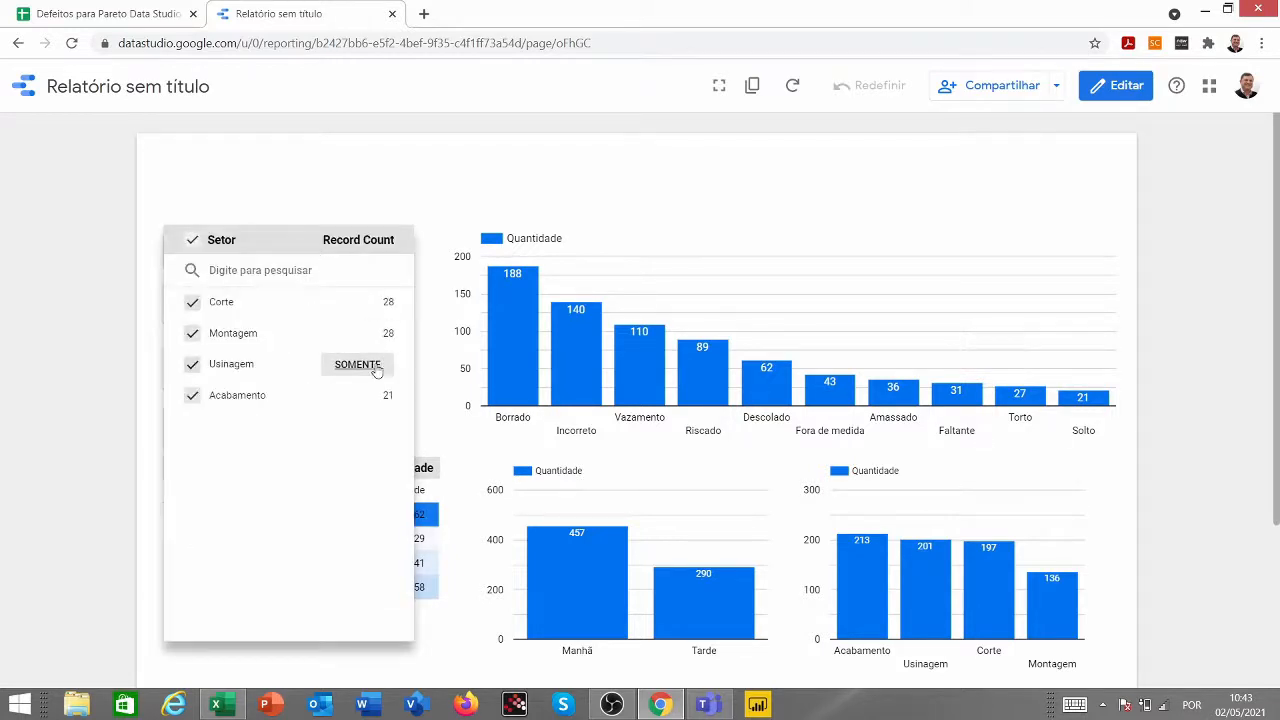
left_click(376, 368)
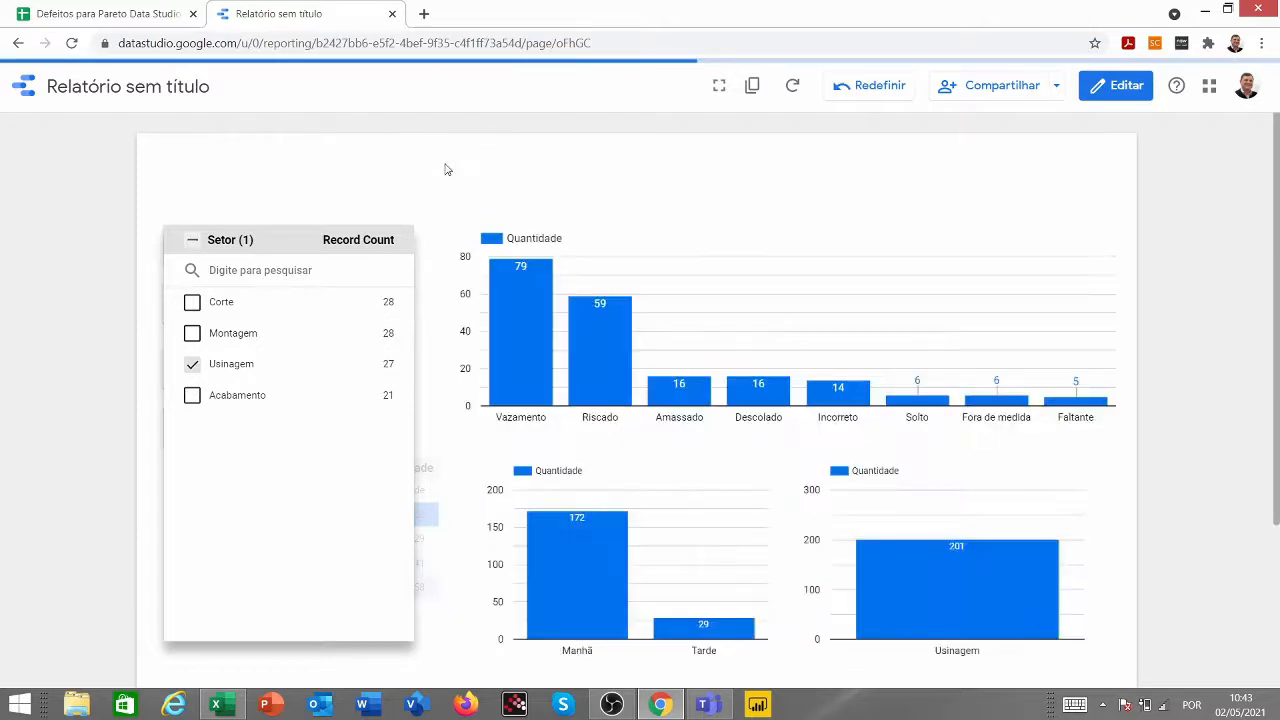
left_click(447, 170)
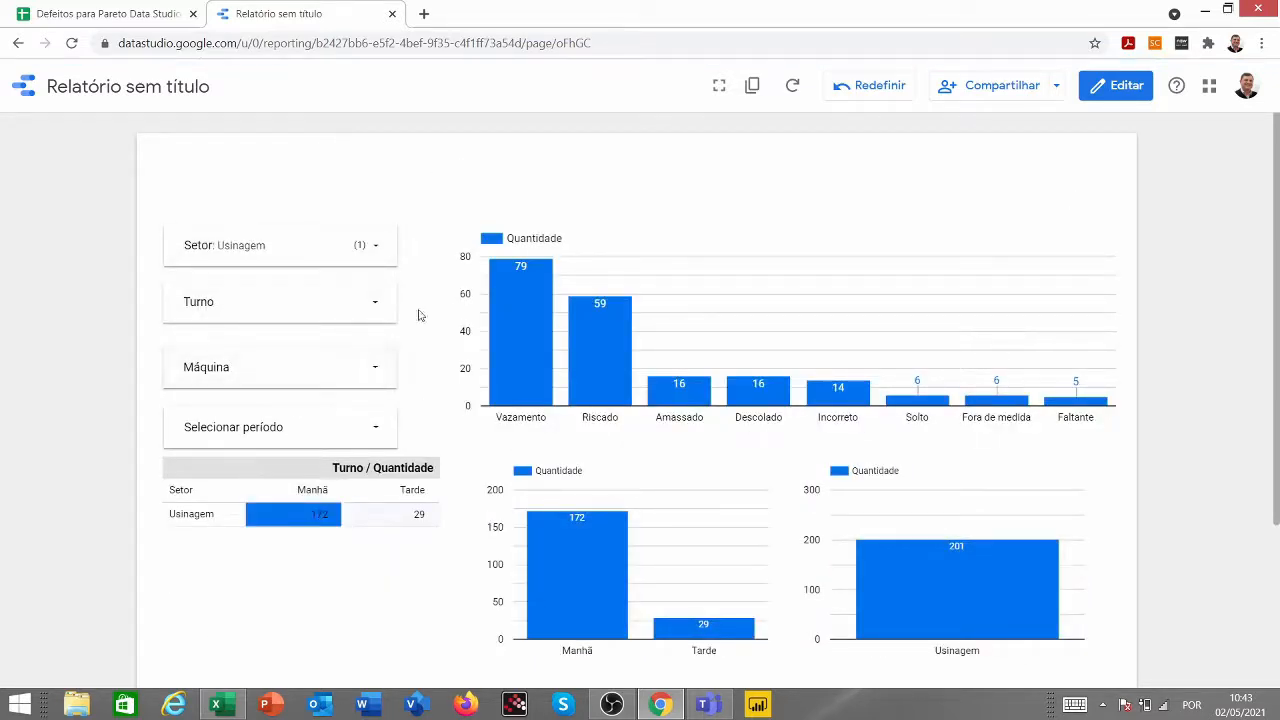
Test cross-filtering with the Manhã column and the Vazamento, Riscado and Amassado columns in turn, clearing each selection
left_click(576, 597)
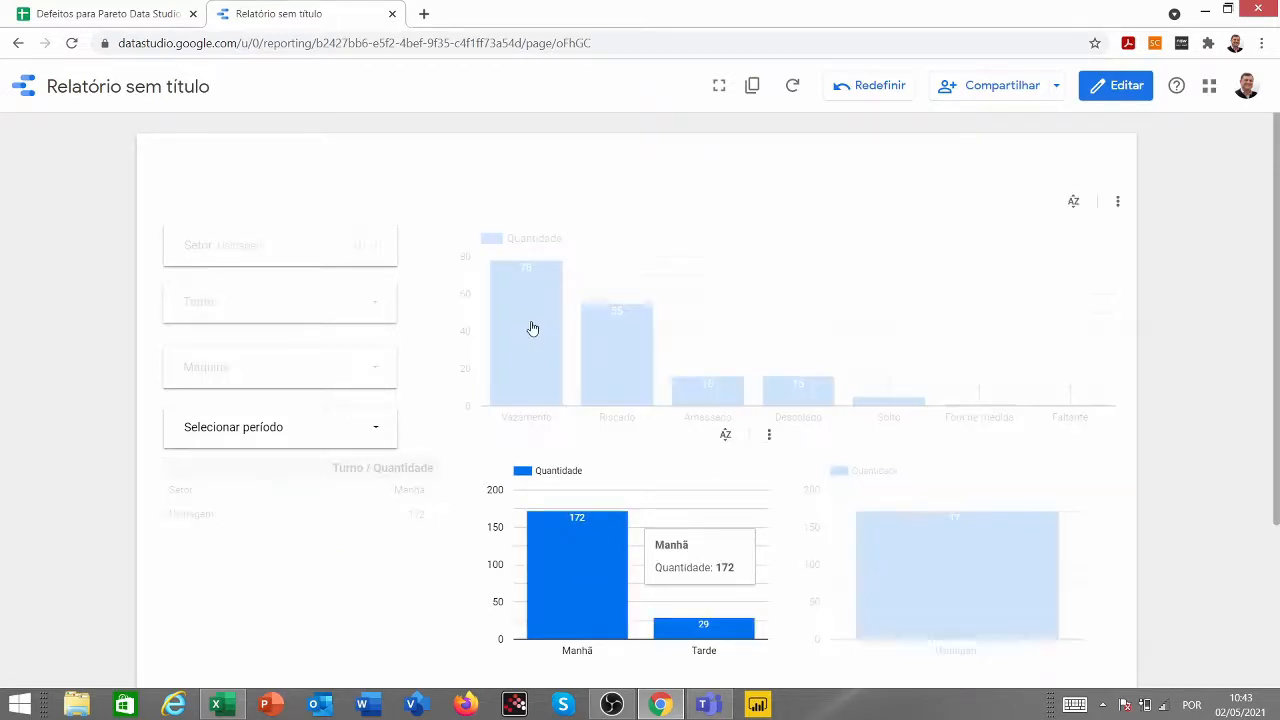
left_click(530, 327)
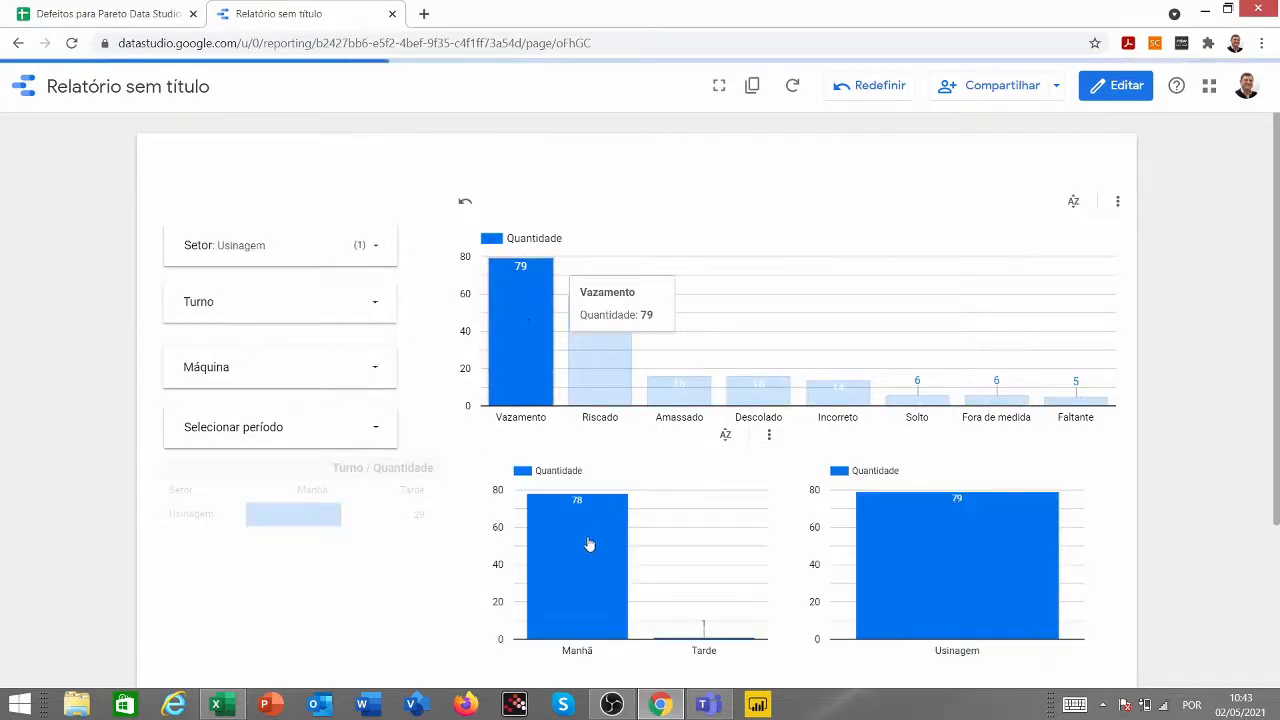
left_click(503, 331)
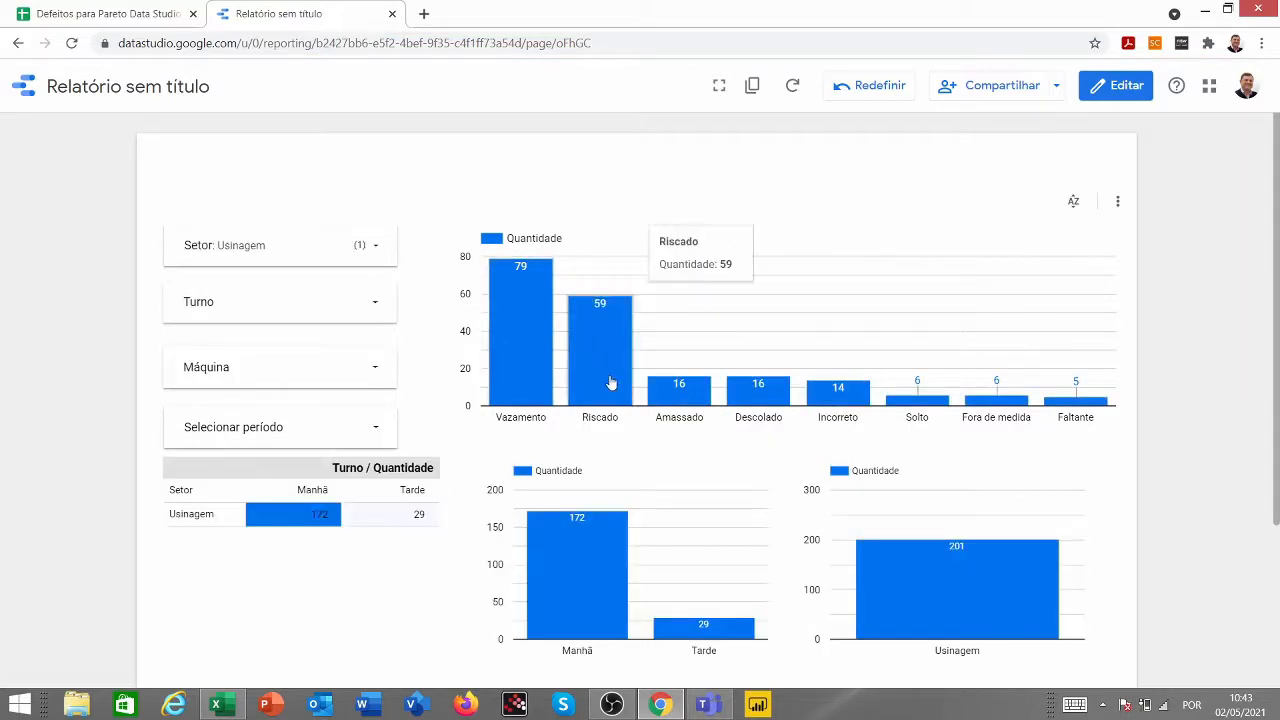
left_click(611, 383)
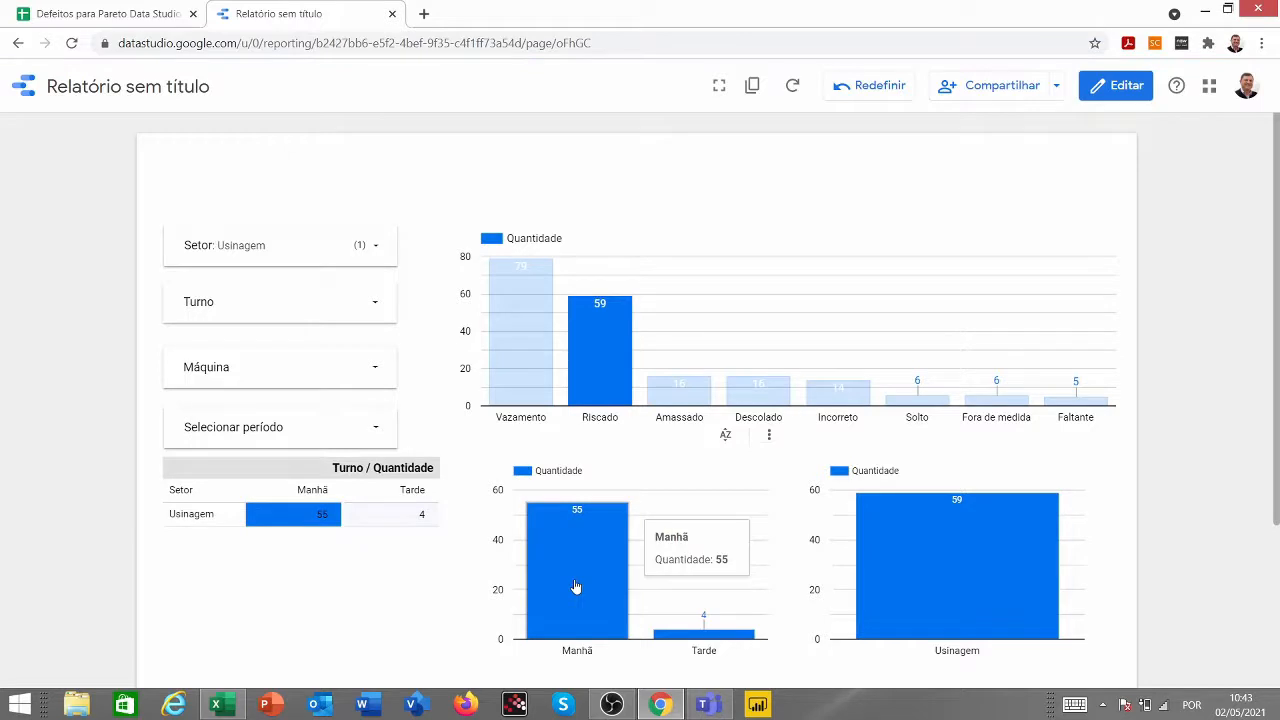
left_click(593, 364)
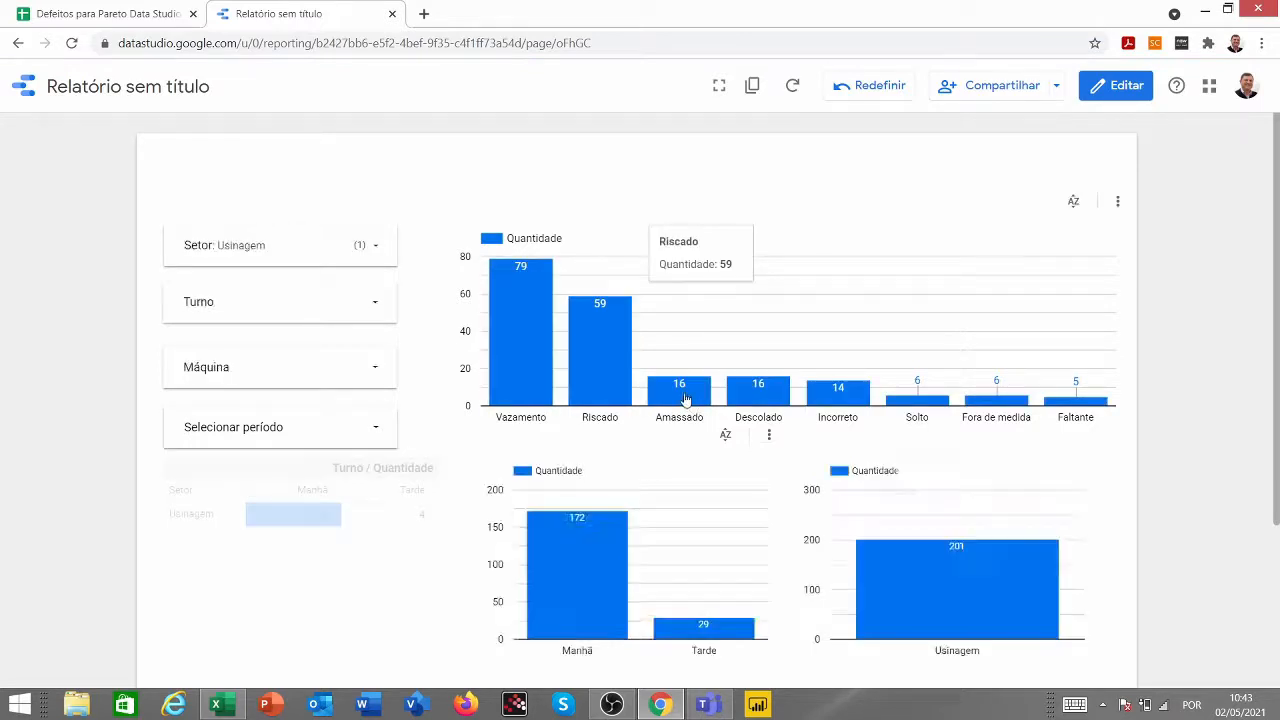
left_click(685, 399)
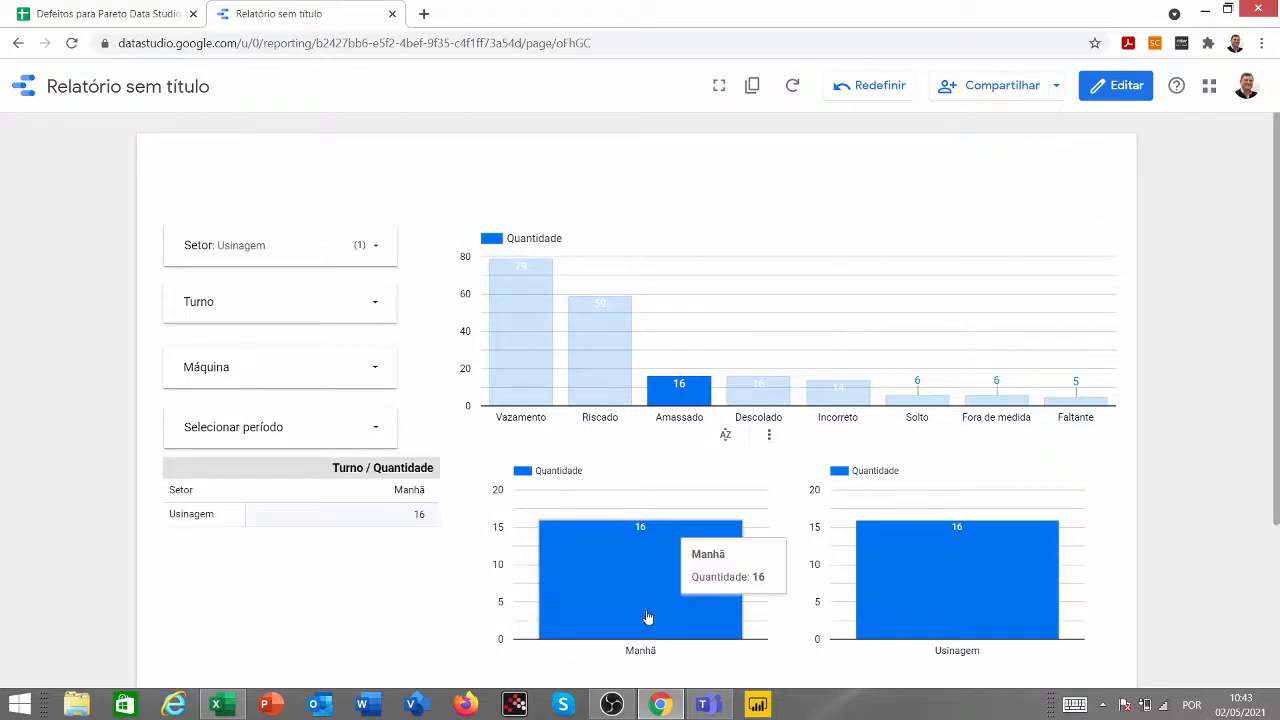
left_click(670, 398)
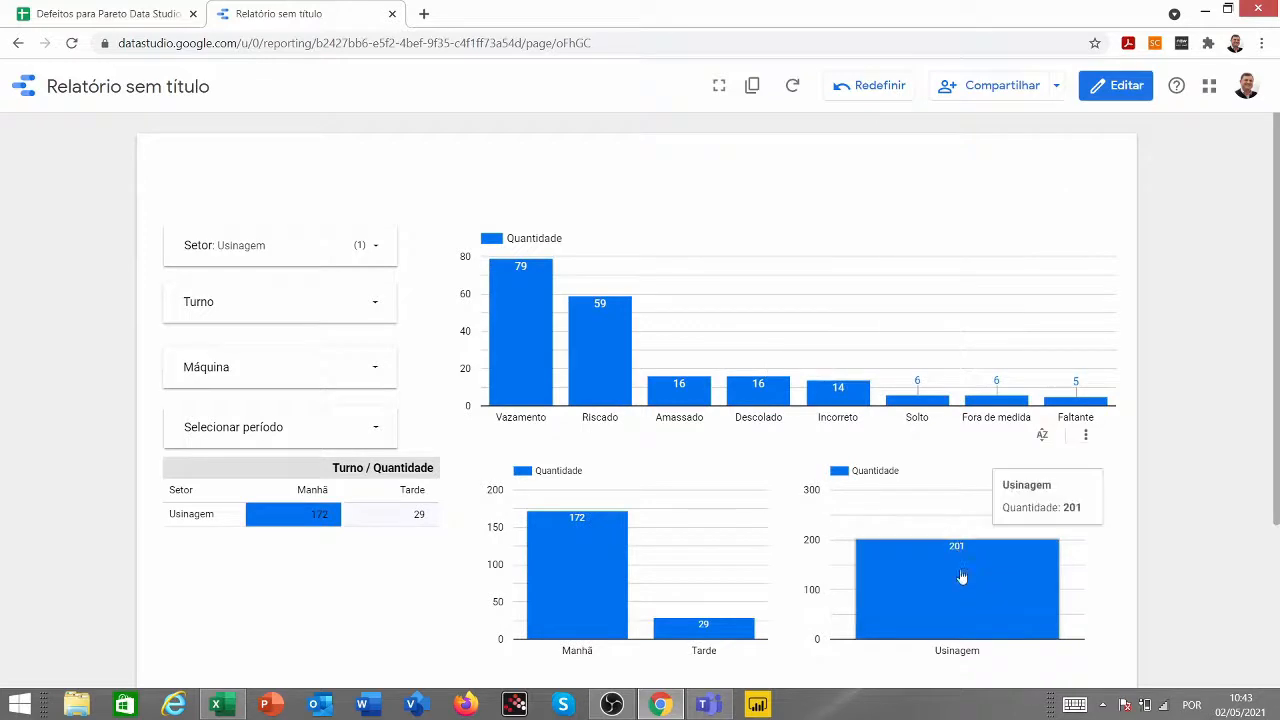
Test cross-filtering from the pivot table with the Usinagem Tarde and Manhã cells in turn, clearing the selection at the end
left_click(403, 524)
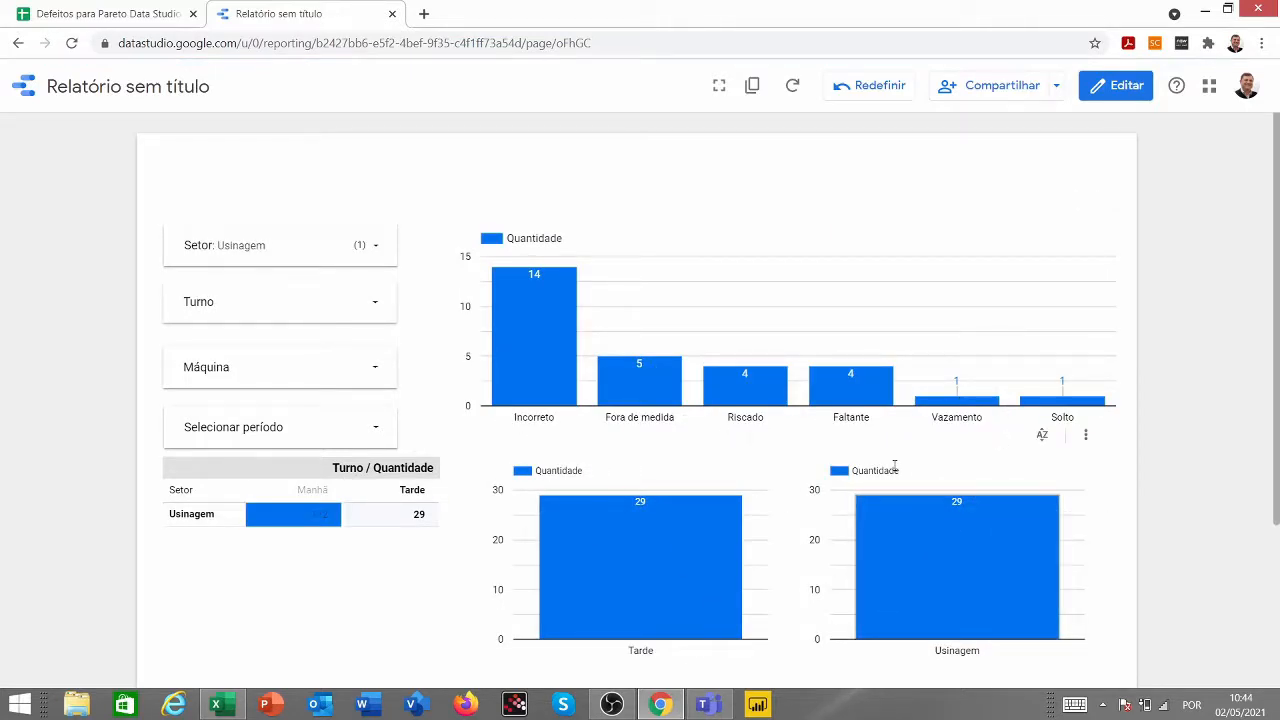
left_click(288, 524)
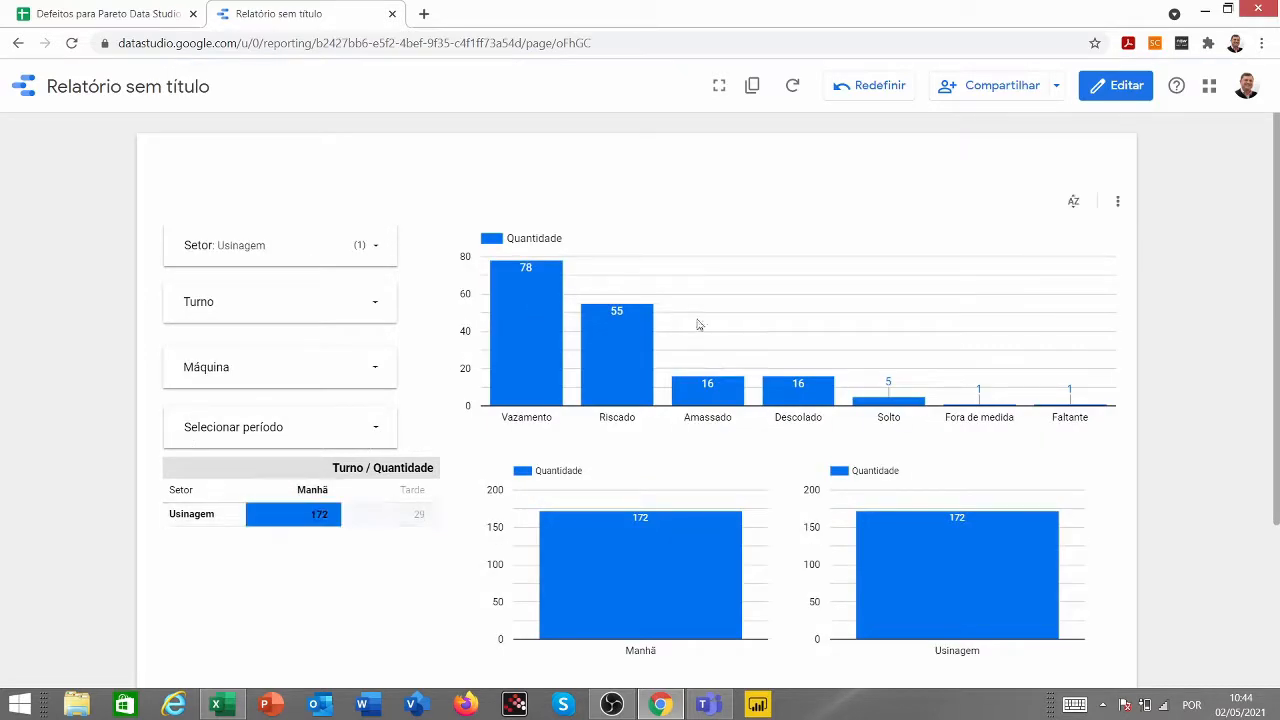
left_click(297, 517)
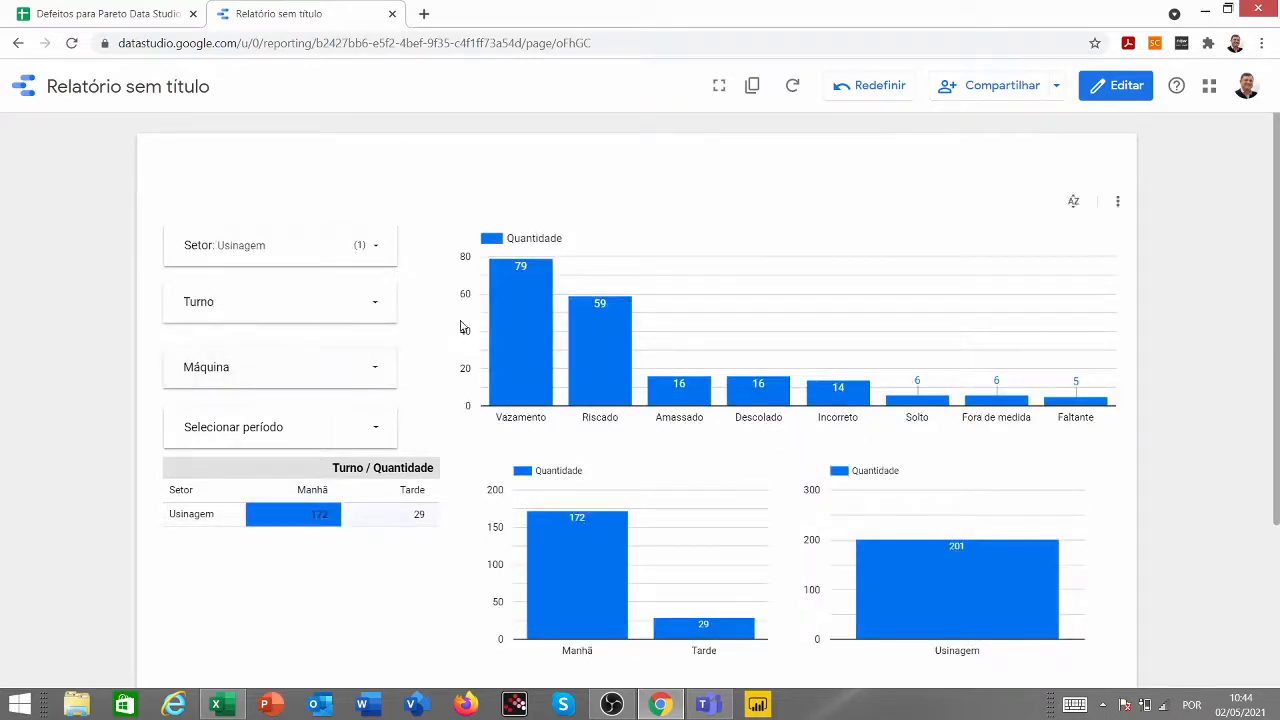
Remove the Usinagem filter from the Setor control so that all sectors are included
left_click(300, 302)
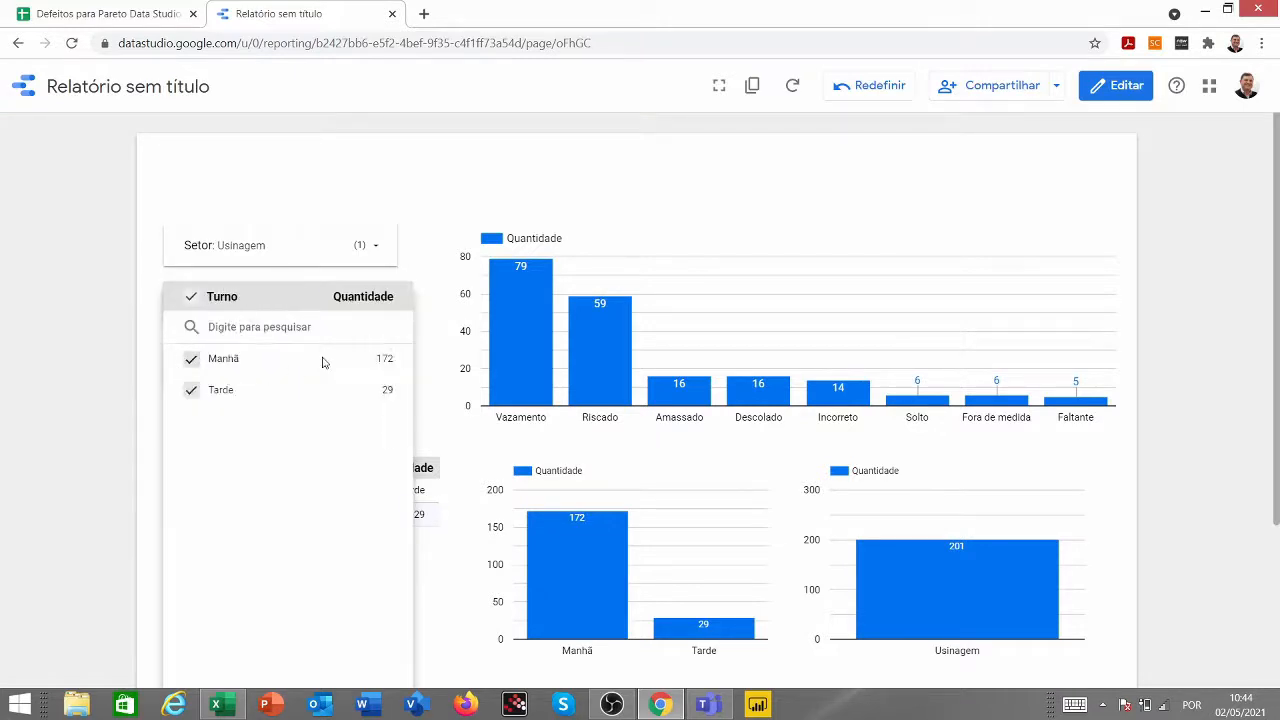
left_click(288, 256)
left_click(288, 256)
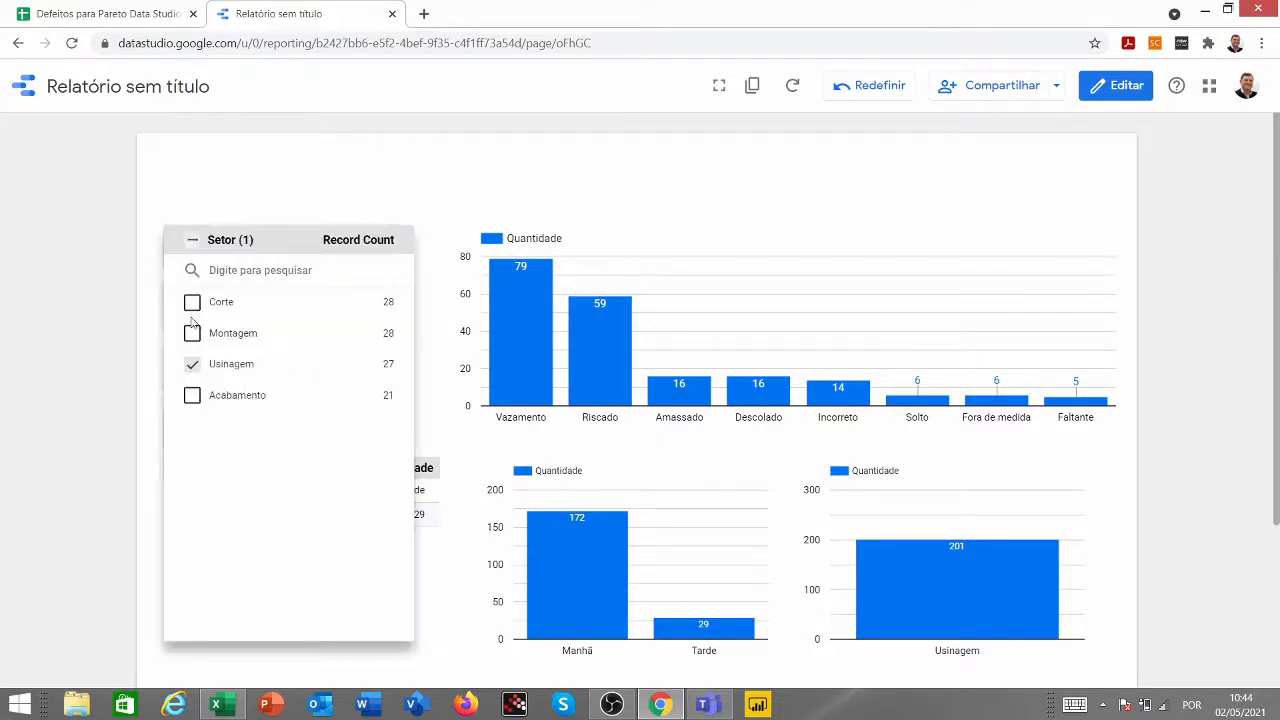
mouse_move(371, 366)
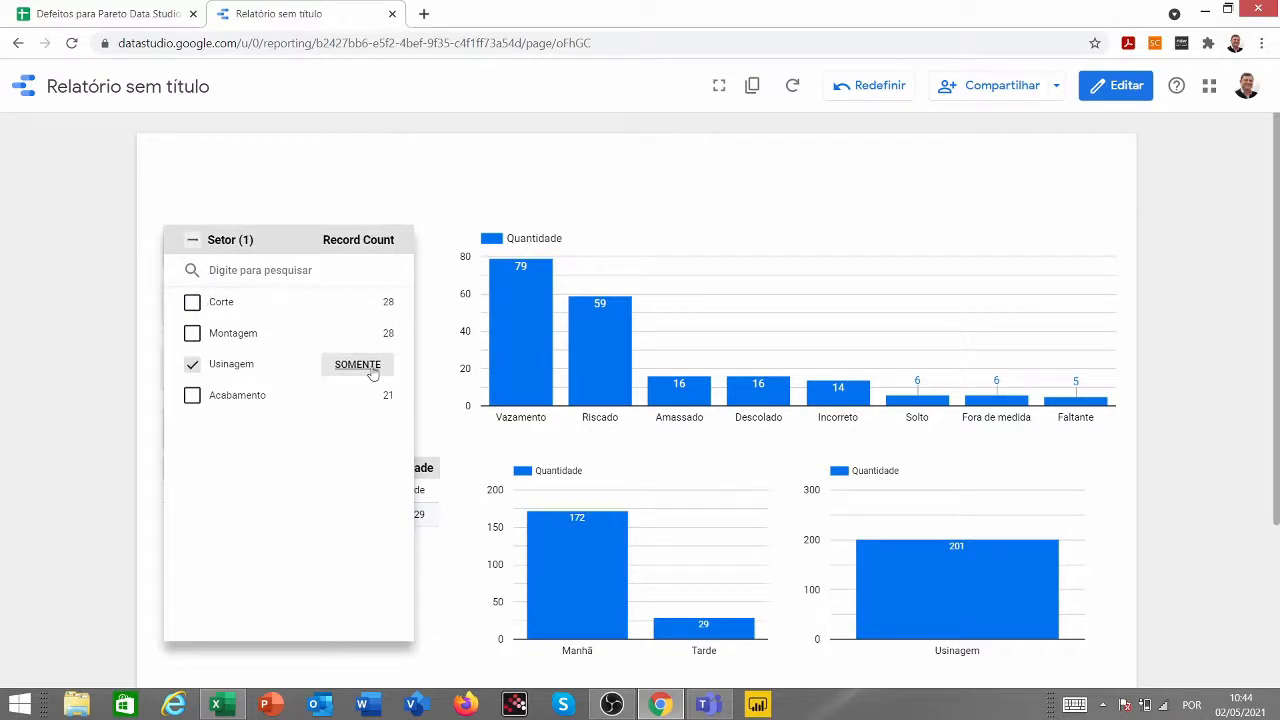
left_click(191, 365)
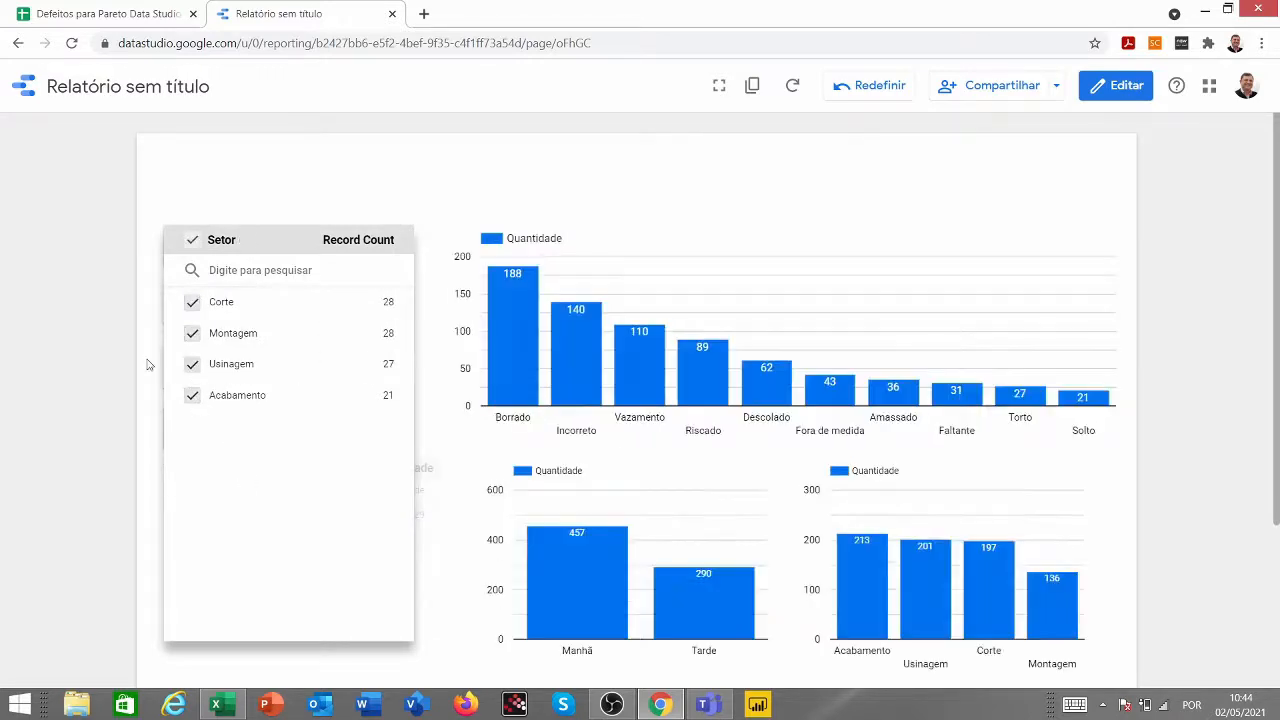
left_click(272, 173)
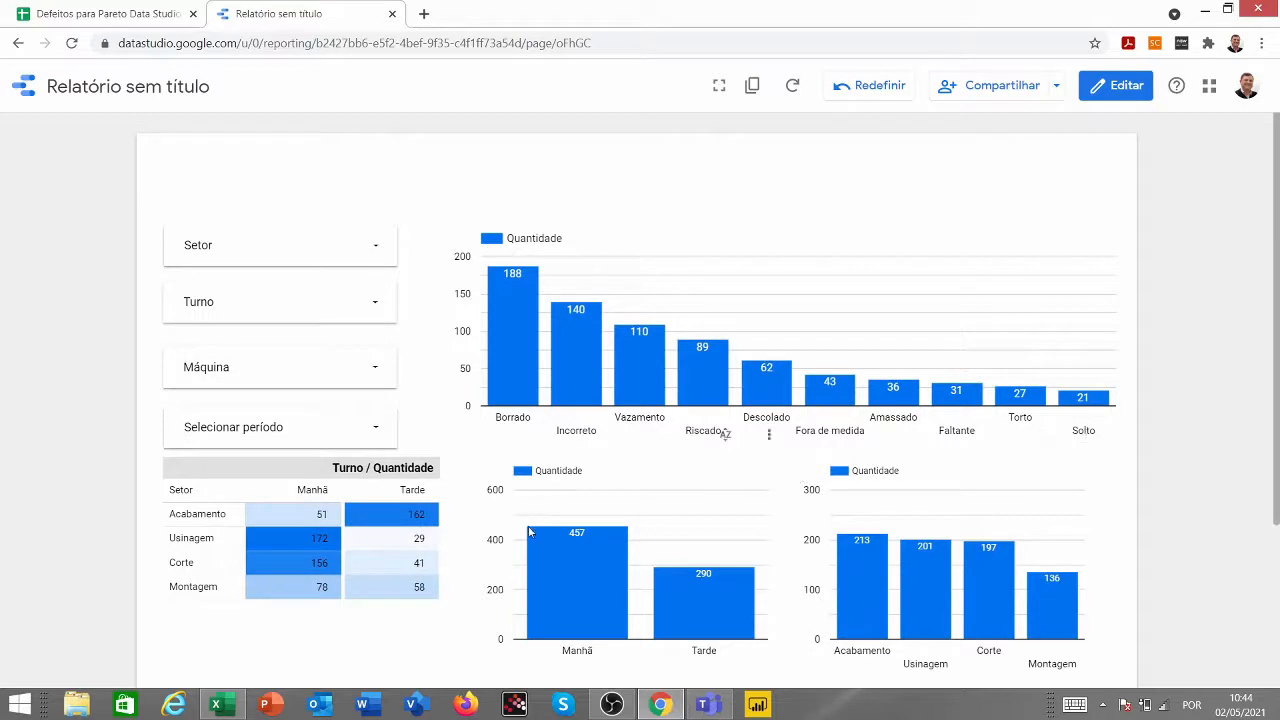
Return to edit mode and add a text box above the defect chart reading "Análise de Defeitos da Empresa XYZ"
left_click(1148, 86)
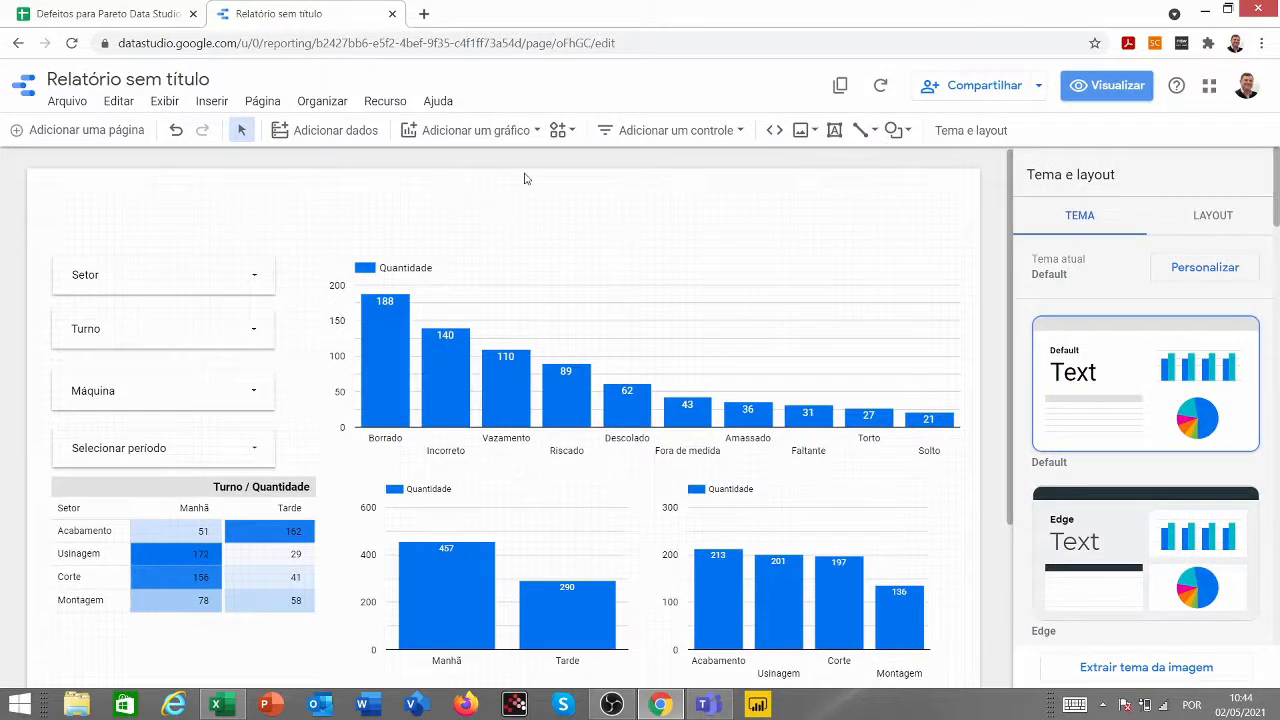
left_click(835, 131)
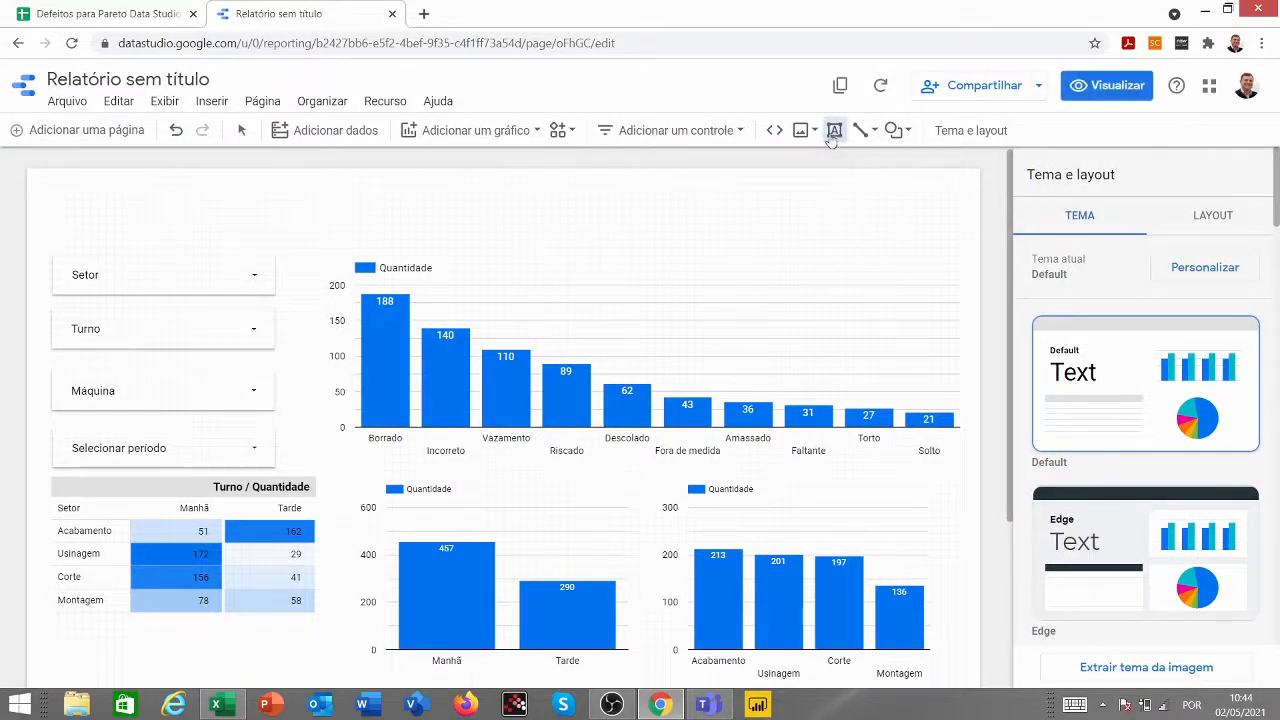
left_click(366, 191)
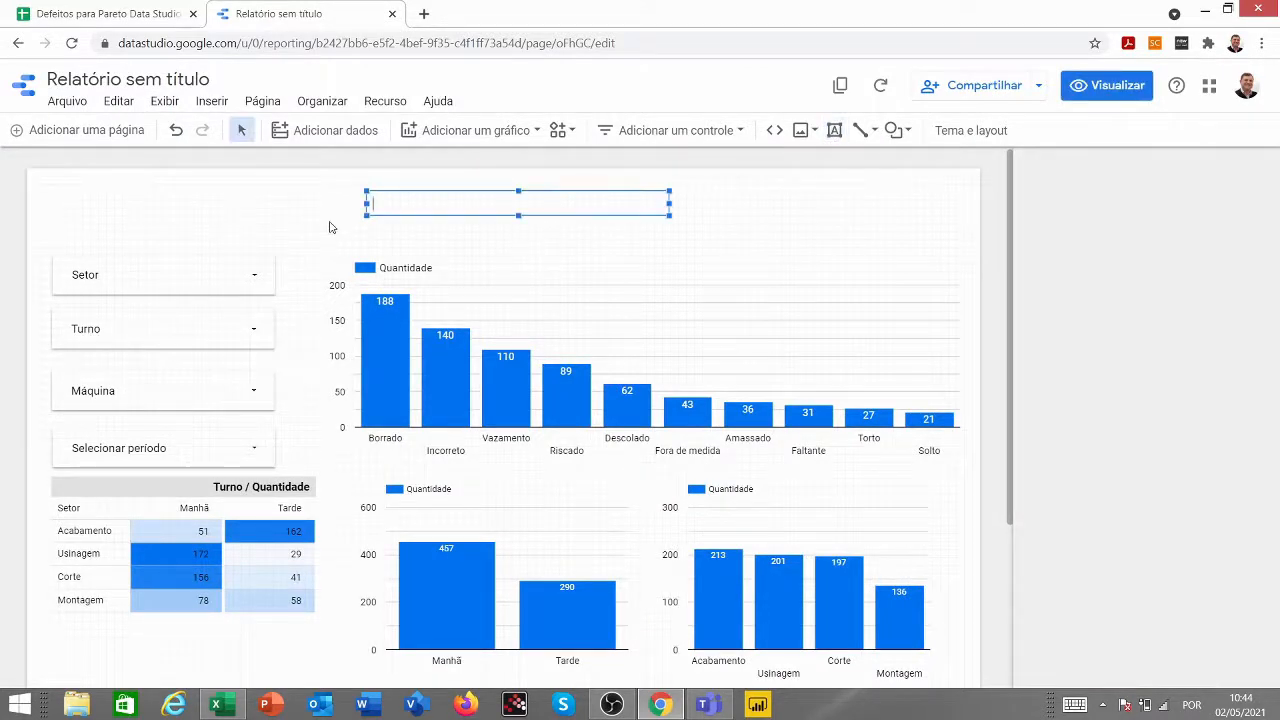
type("Analise")
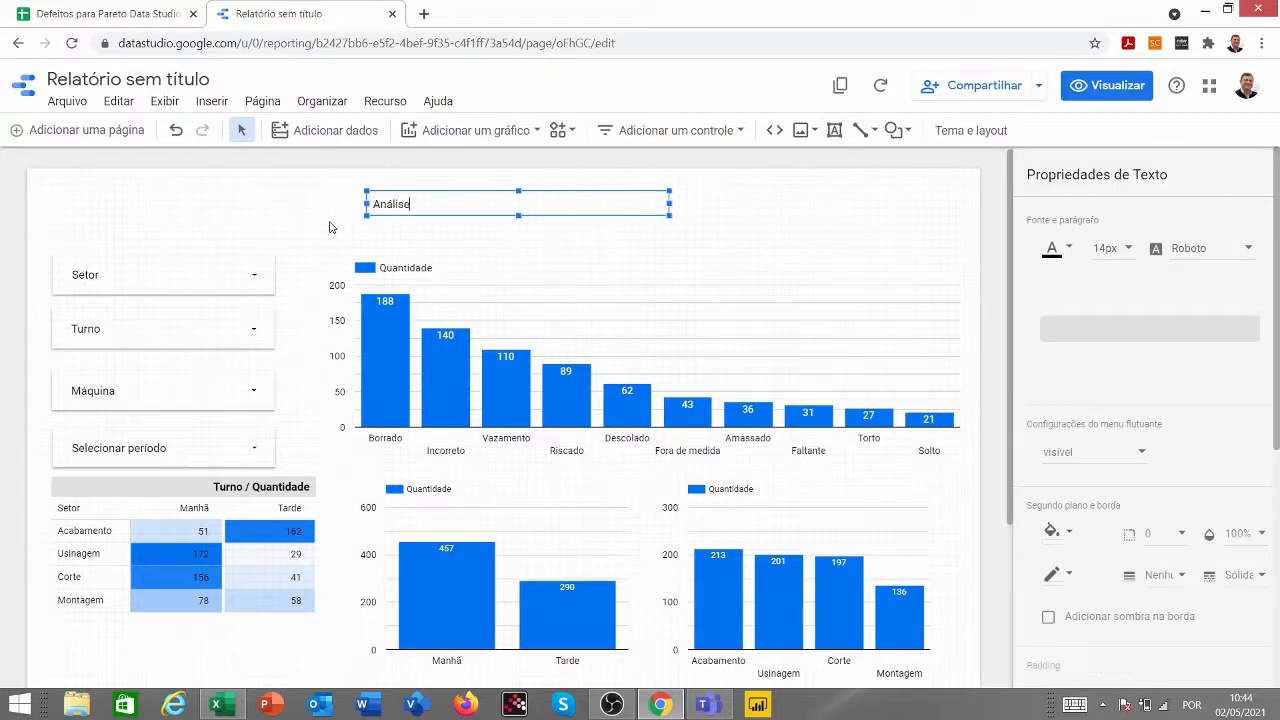
type(" de Defeitos da Empresa")
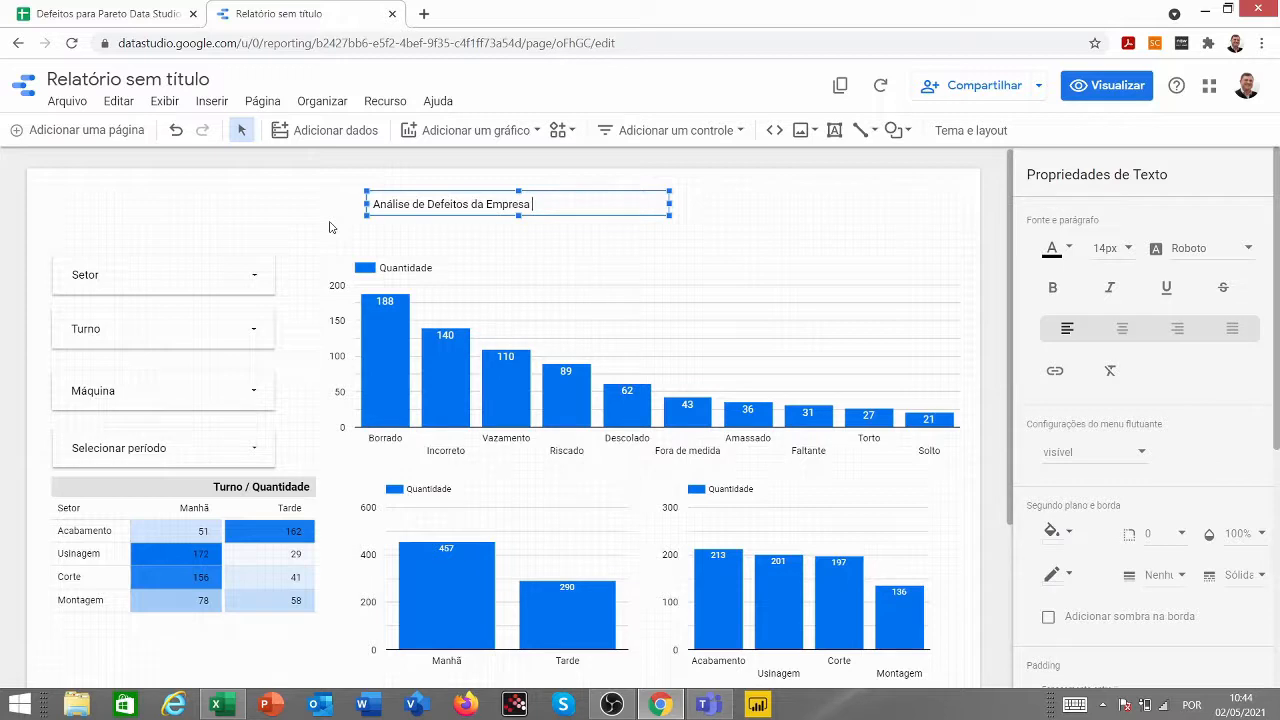
type(" XYZ")
Set the title text to 32px and reposition it near the top centre of the page
key("ctrl+a")
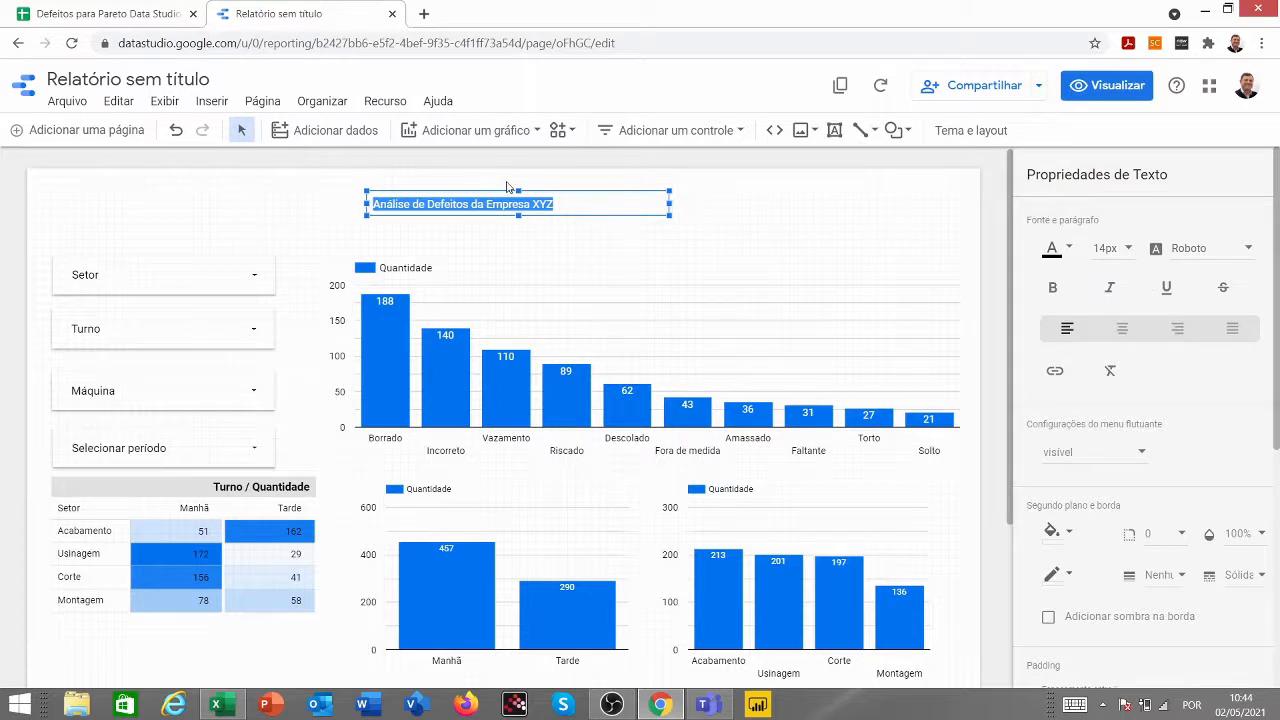
left_click(1131, 251)
scroll(1128, 296, "down", 2)
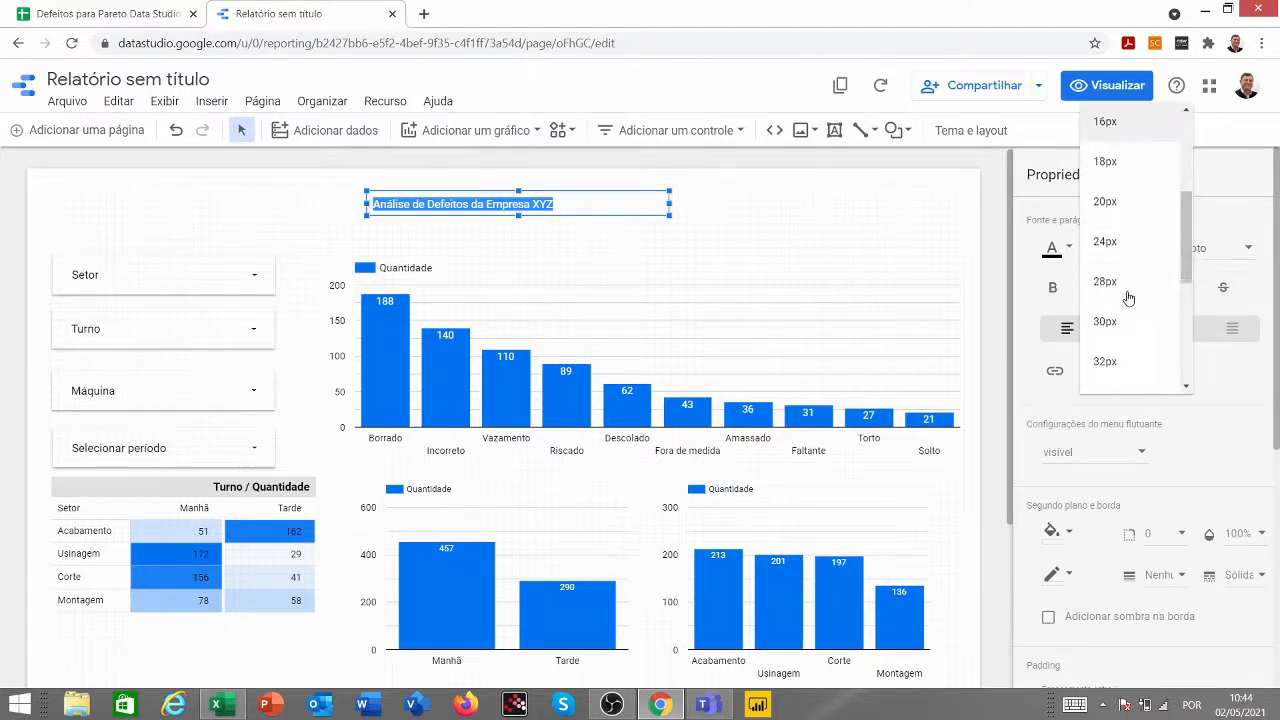
left_click(1108, 360)
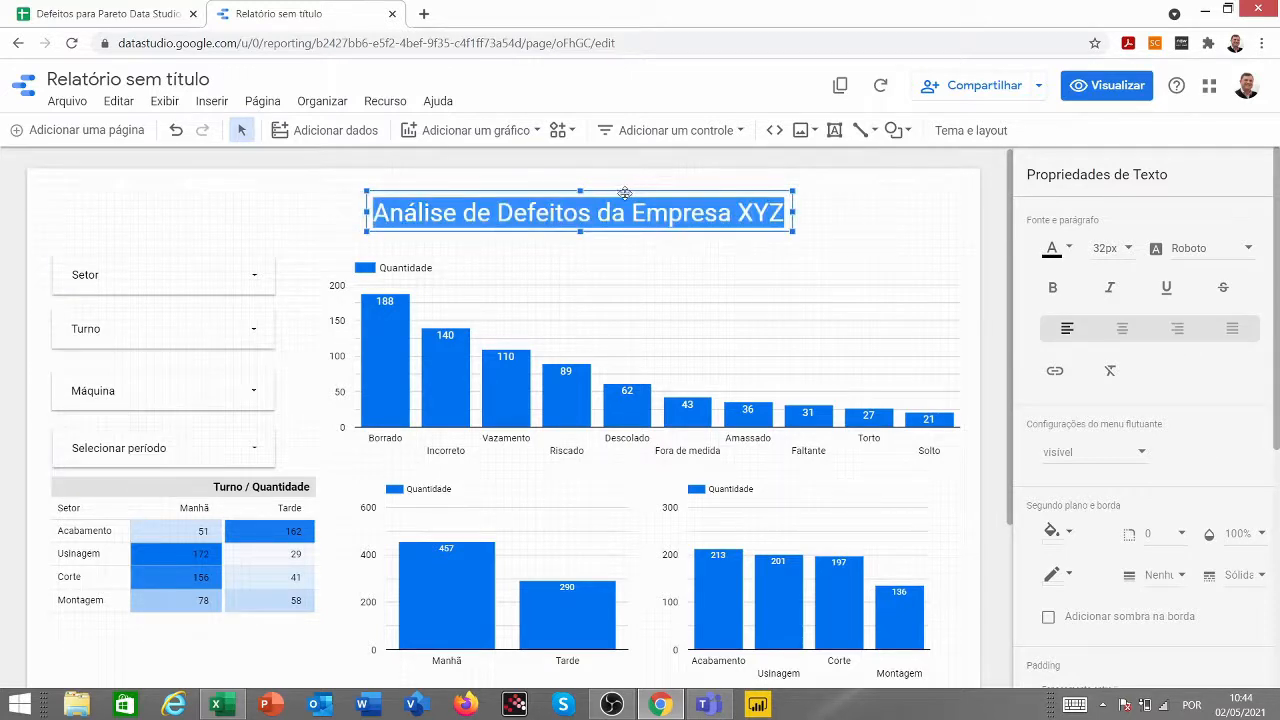
left_click_drag(624, 193, 581, 186)
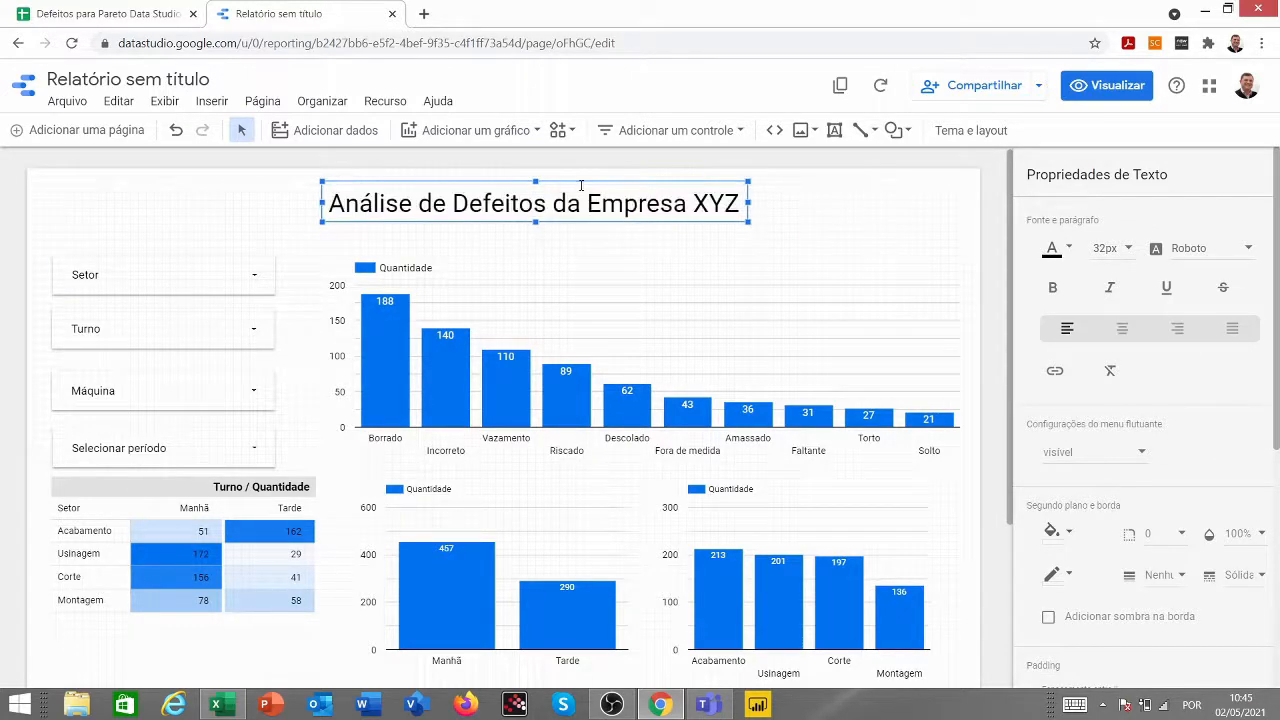
left_click(819, 213)
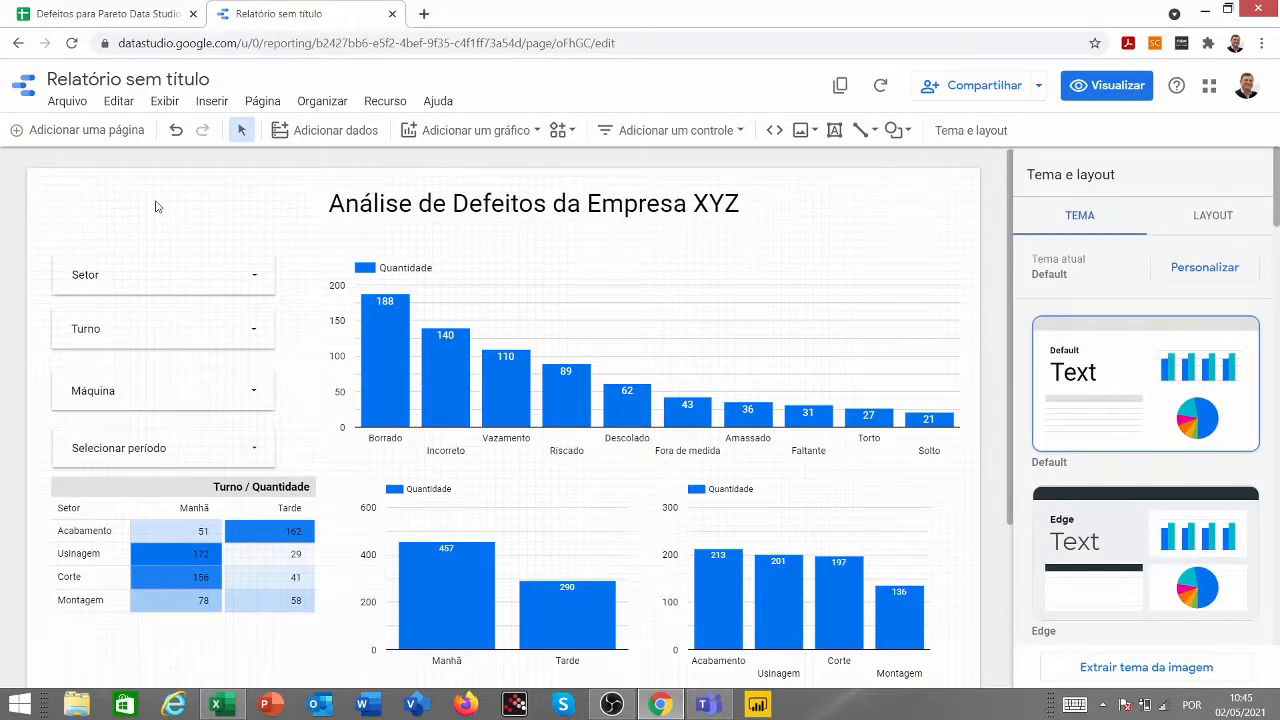
Start inserting an image by URL and search Google Images for "qualidade" in a new browser tab
left_click(806, 132)
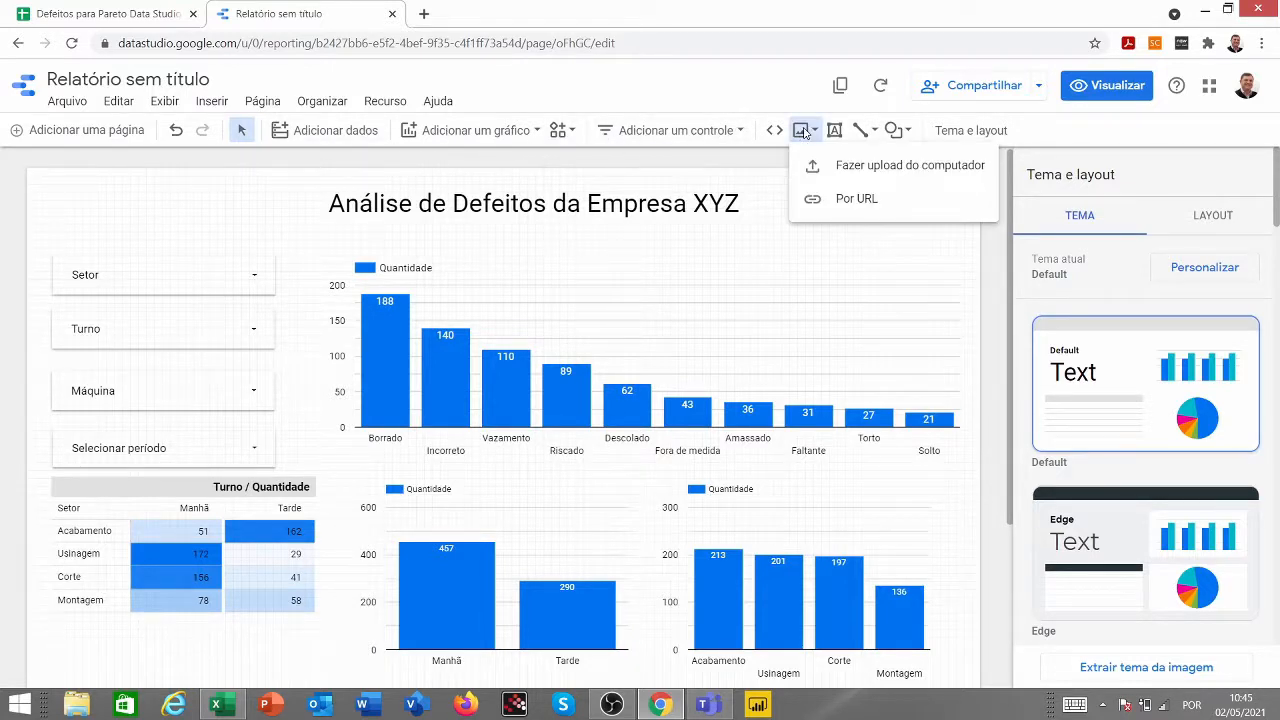
left_click(840, 203)
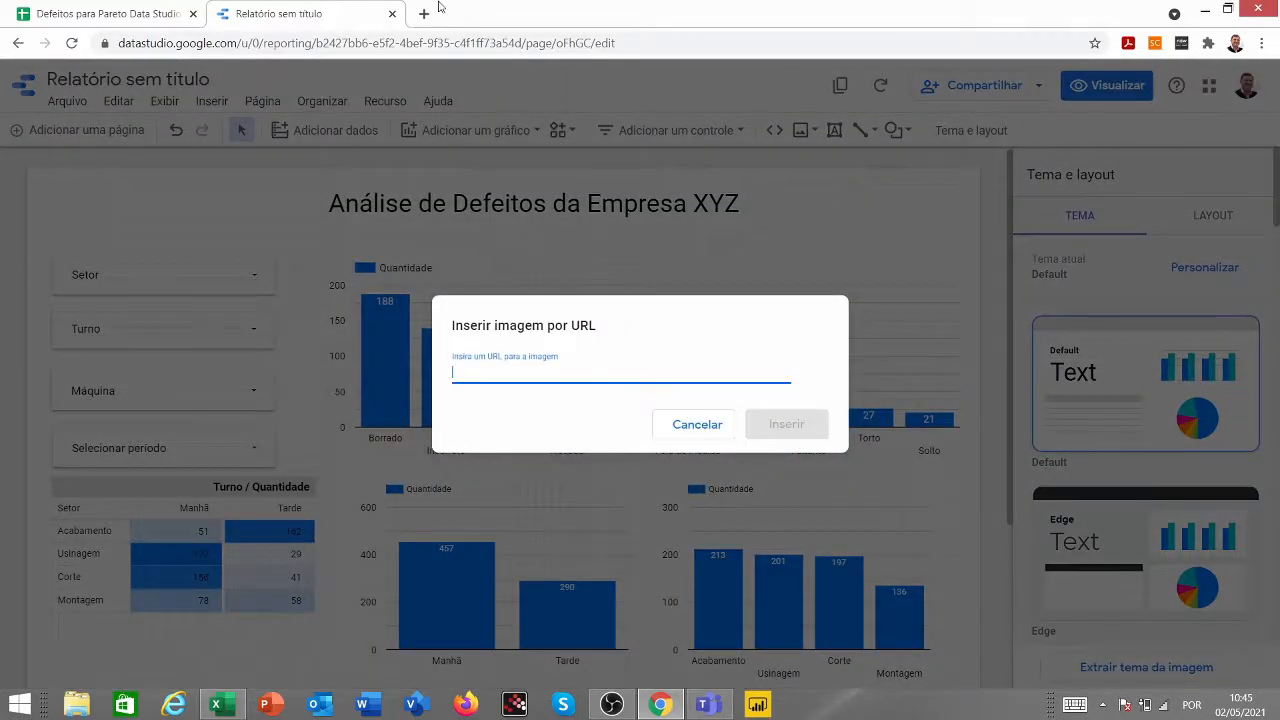
left_click(424, 15)
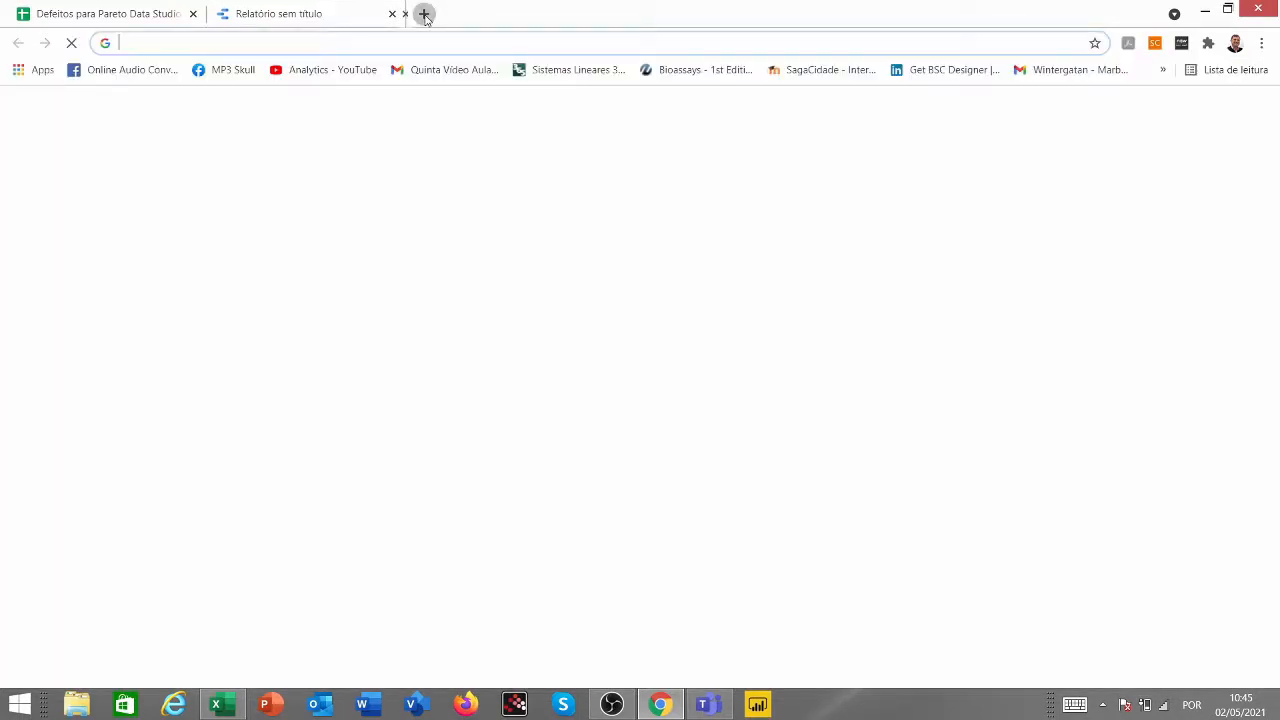
type("qualidade")
key("Return")
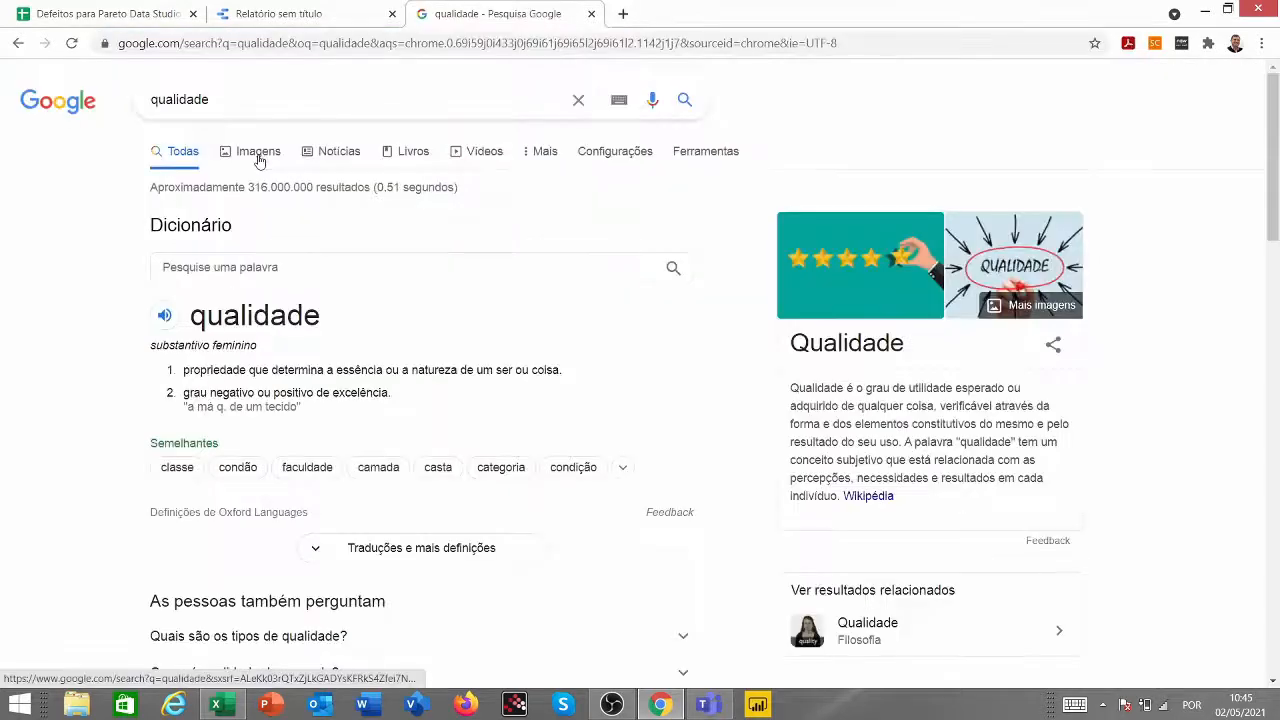
left_click(258, 155)
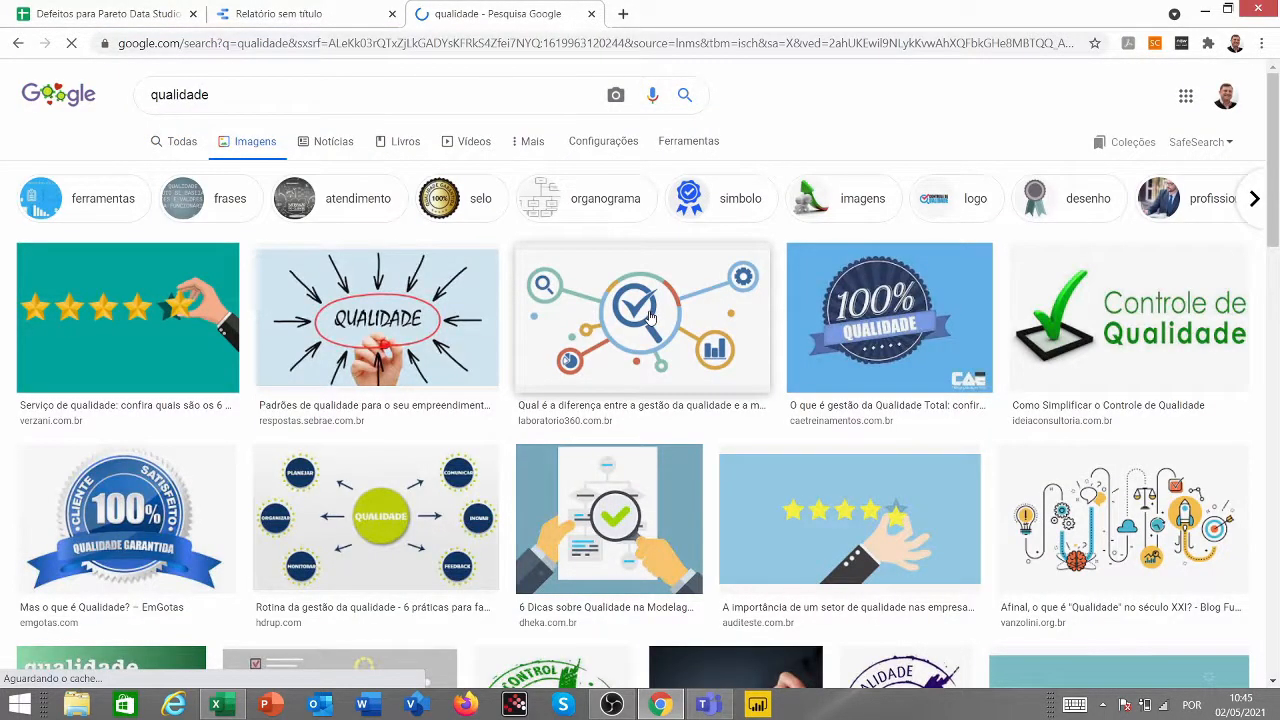
Copy the address of the laboratorio360.com.br check-mark magnifier image and insert it into the report by URL
left_click(649, 317)
right_click(868, 245)
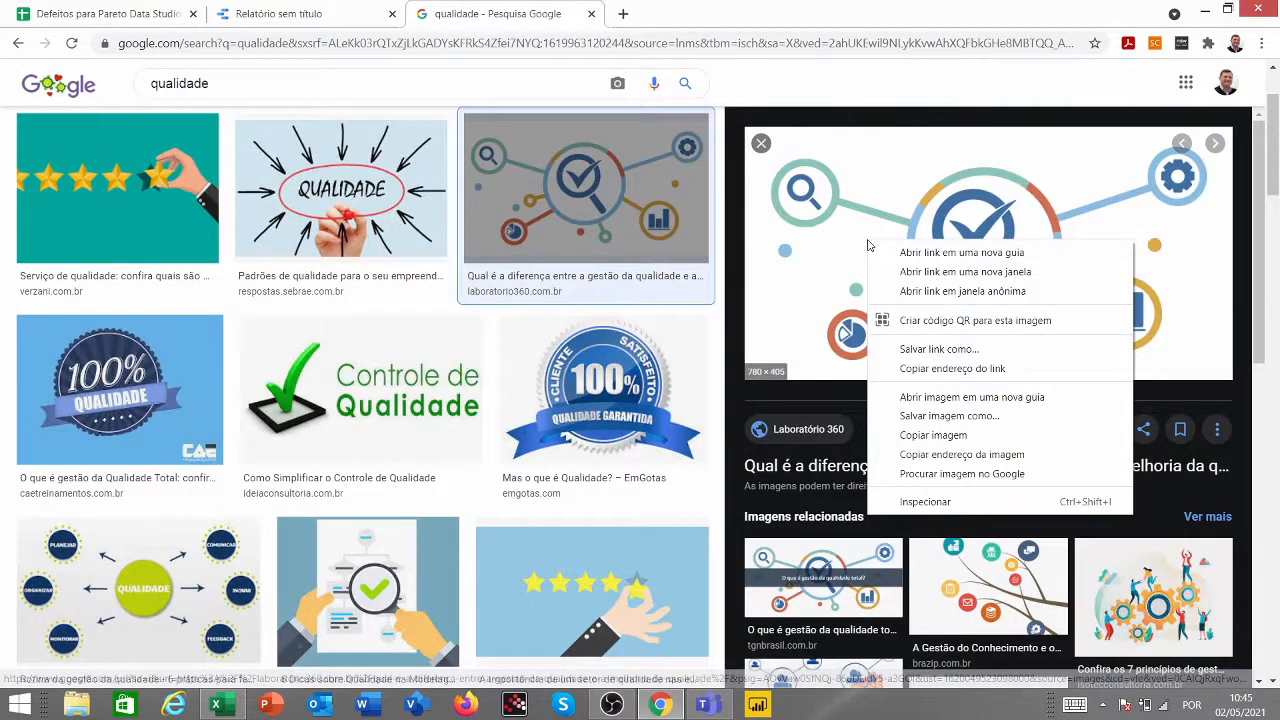
left_click(977, 459)
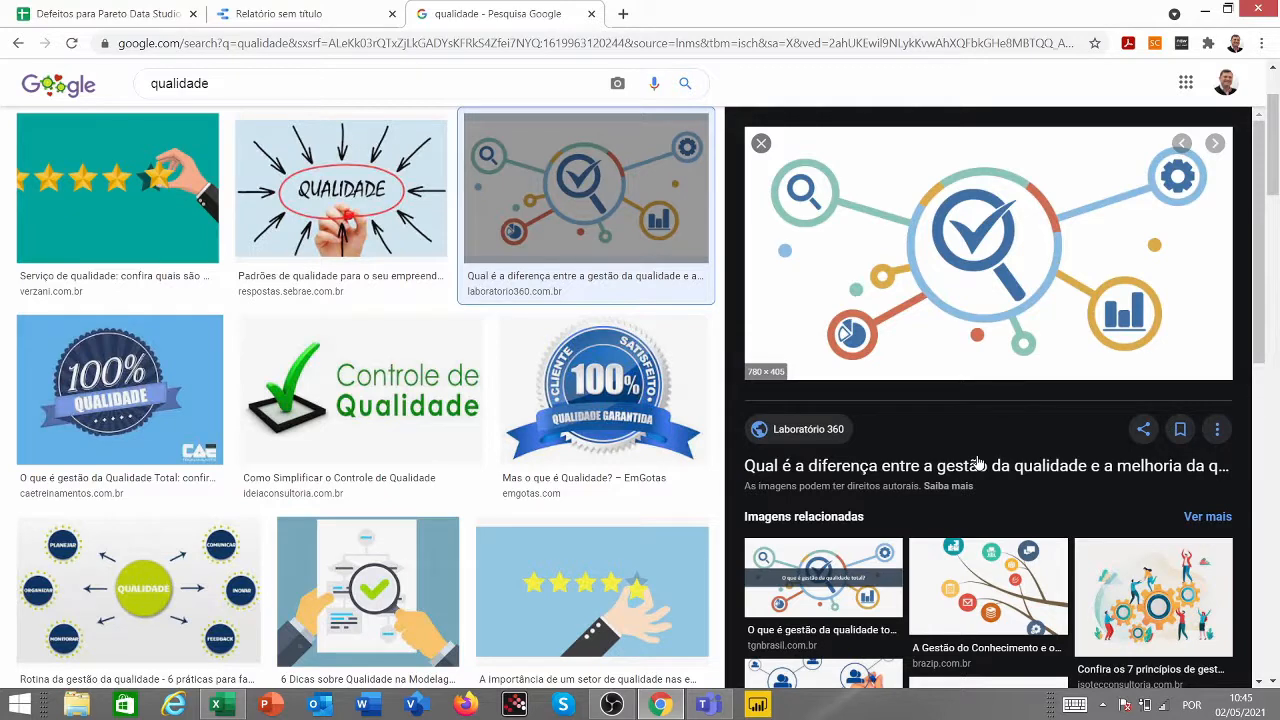
key("ctrl+v")
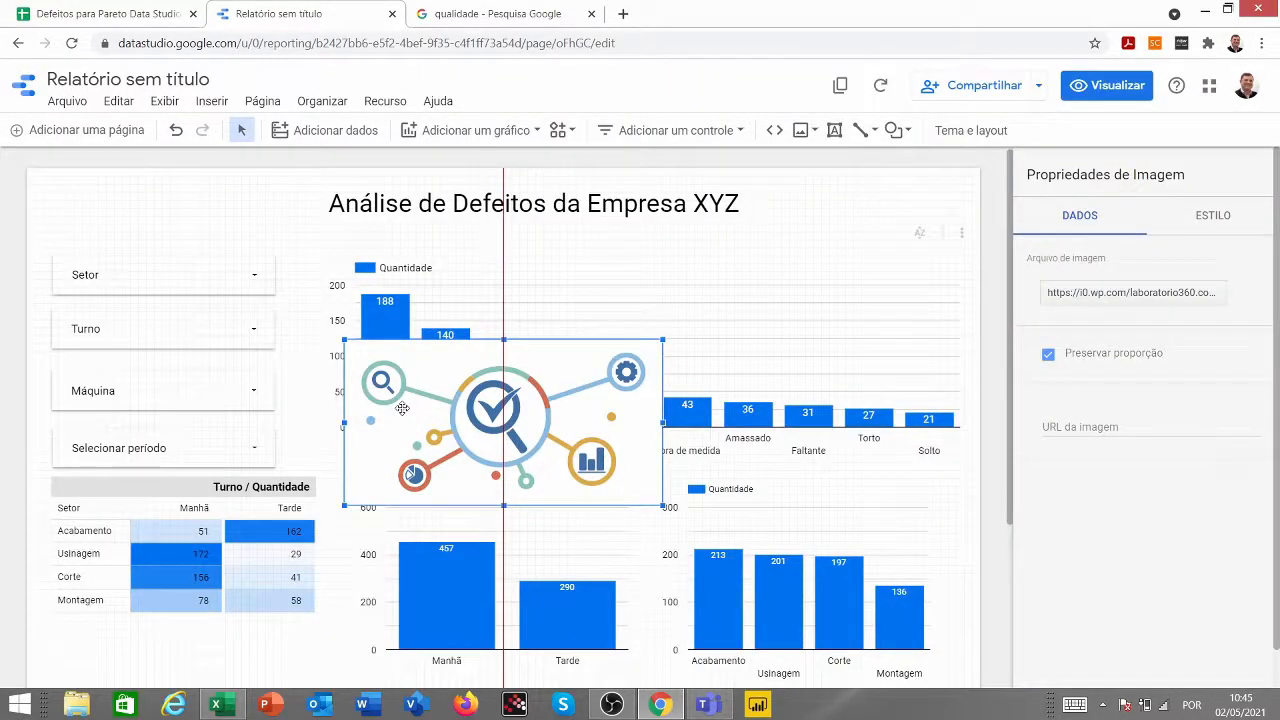
Shrink the image into the page's upper-left area and move the pivot table and filter controls down to sit below it
left_click_drag(402, 408, 268, 271)
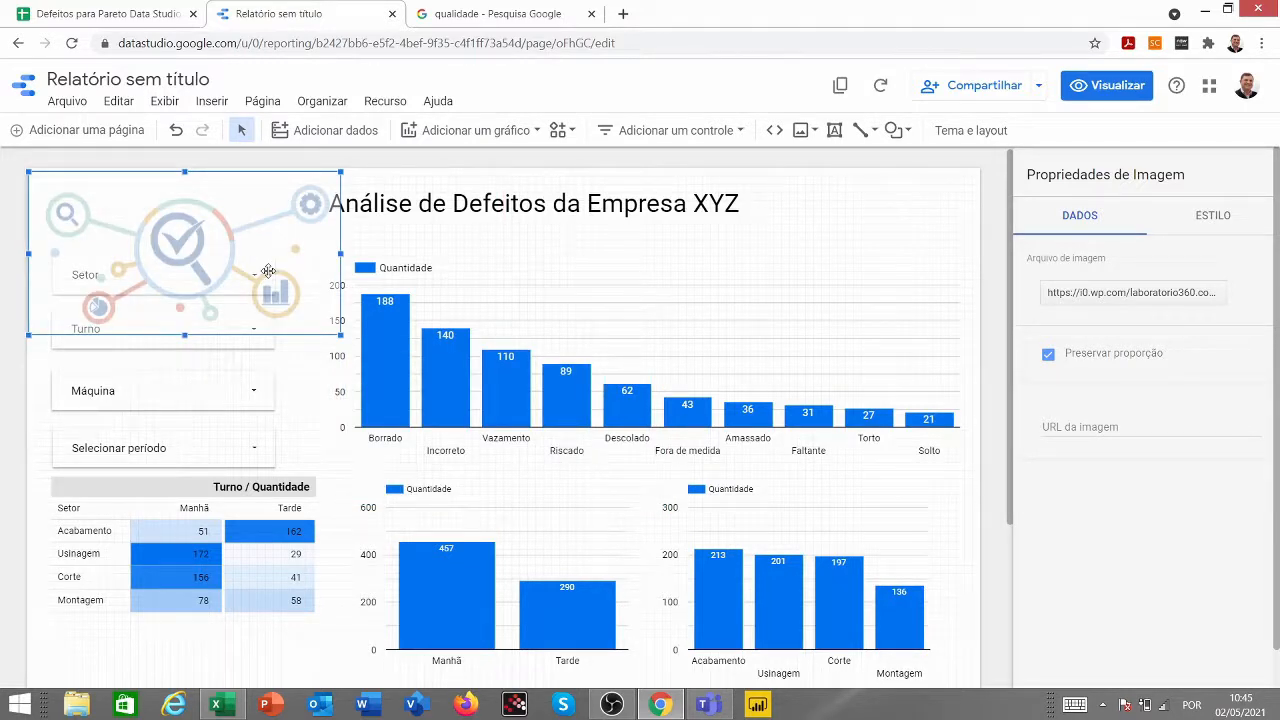
left_click_drag(203, 490, 198, 530)
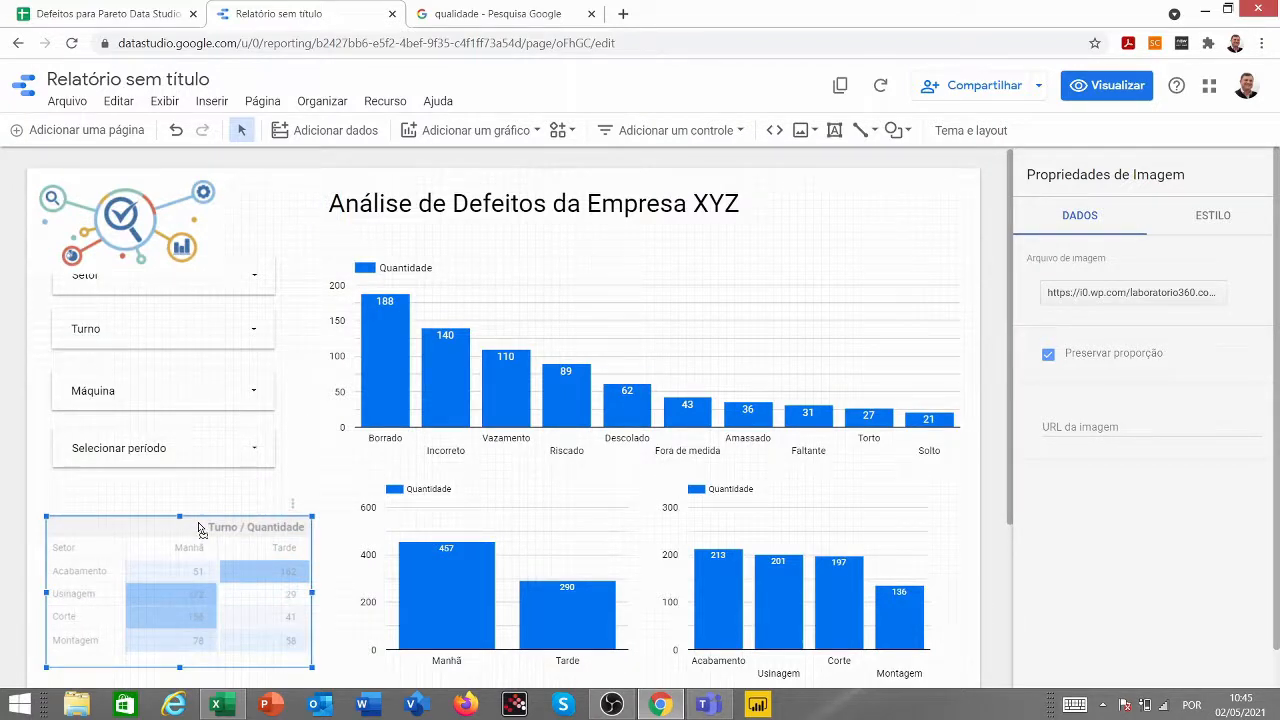
left_click_drag(198, 530, 198, 530)
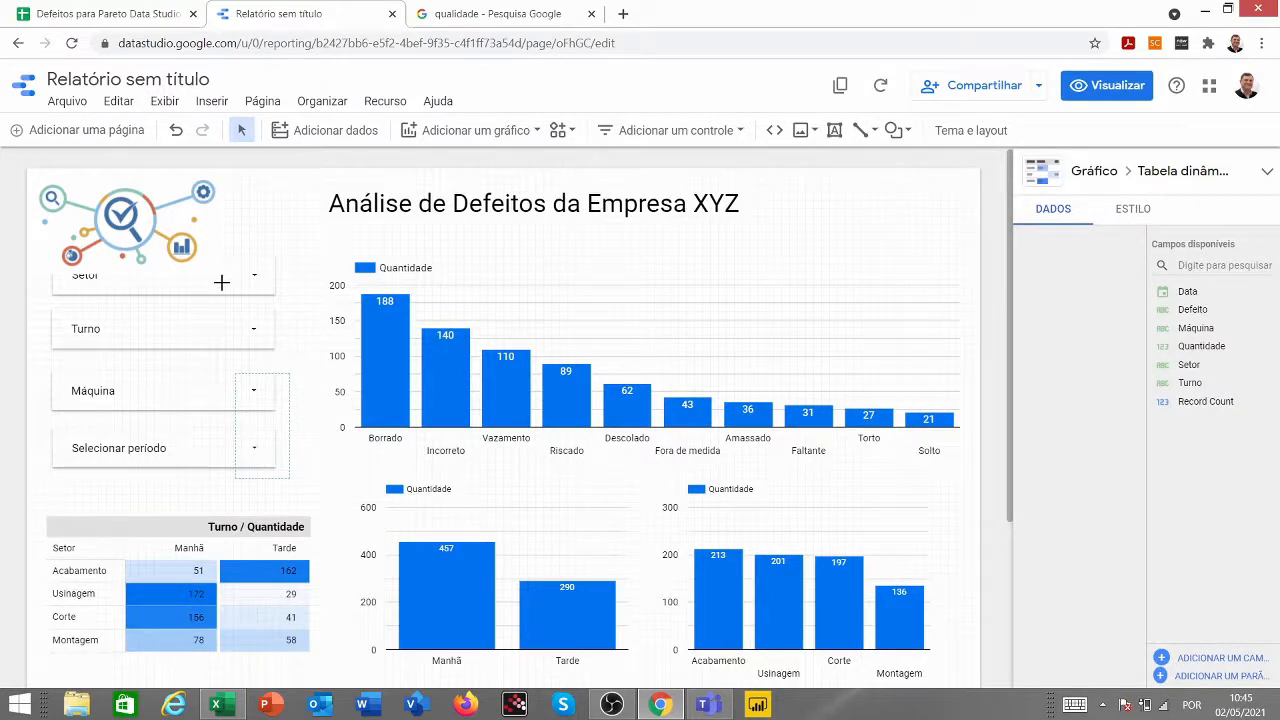
left_click_drag(221, 282, 153, 196)
left_click_drag(153, 196, 153, 232)
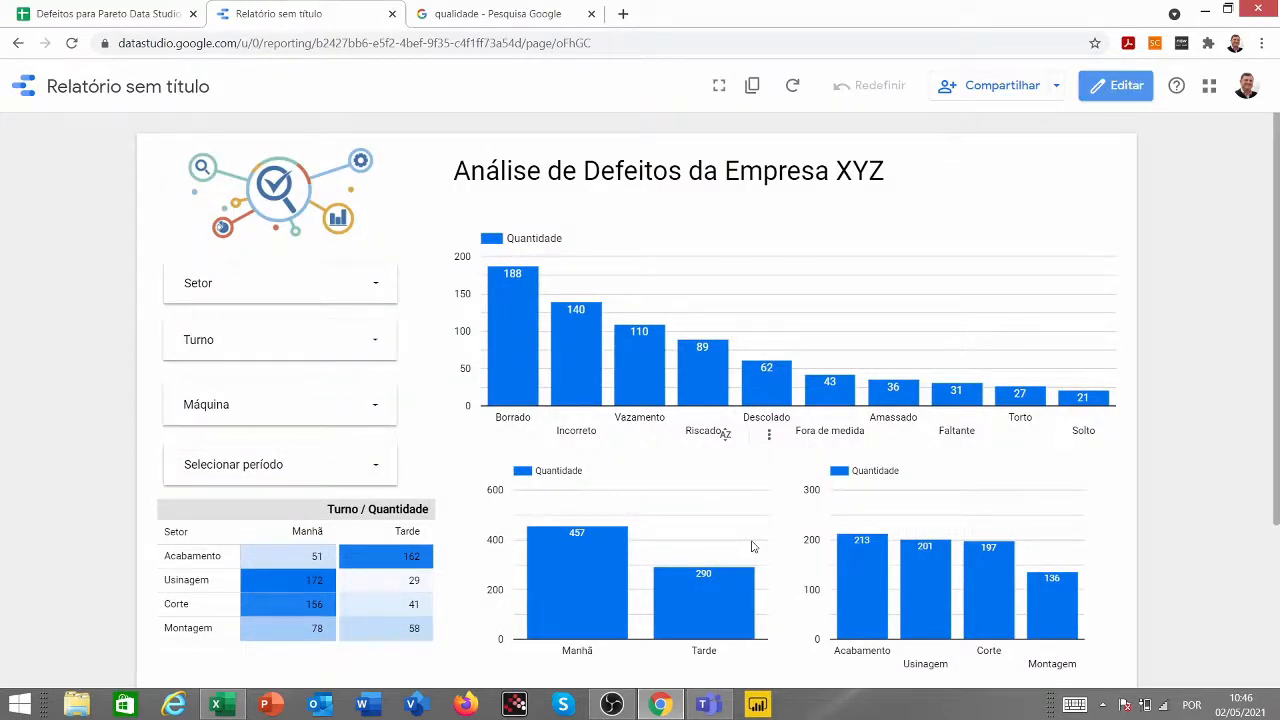
Switch the browser to full screen and rename the report in edit mode as "Análise dos Defeitos da Empresa XYZ"
key("F11")
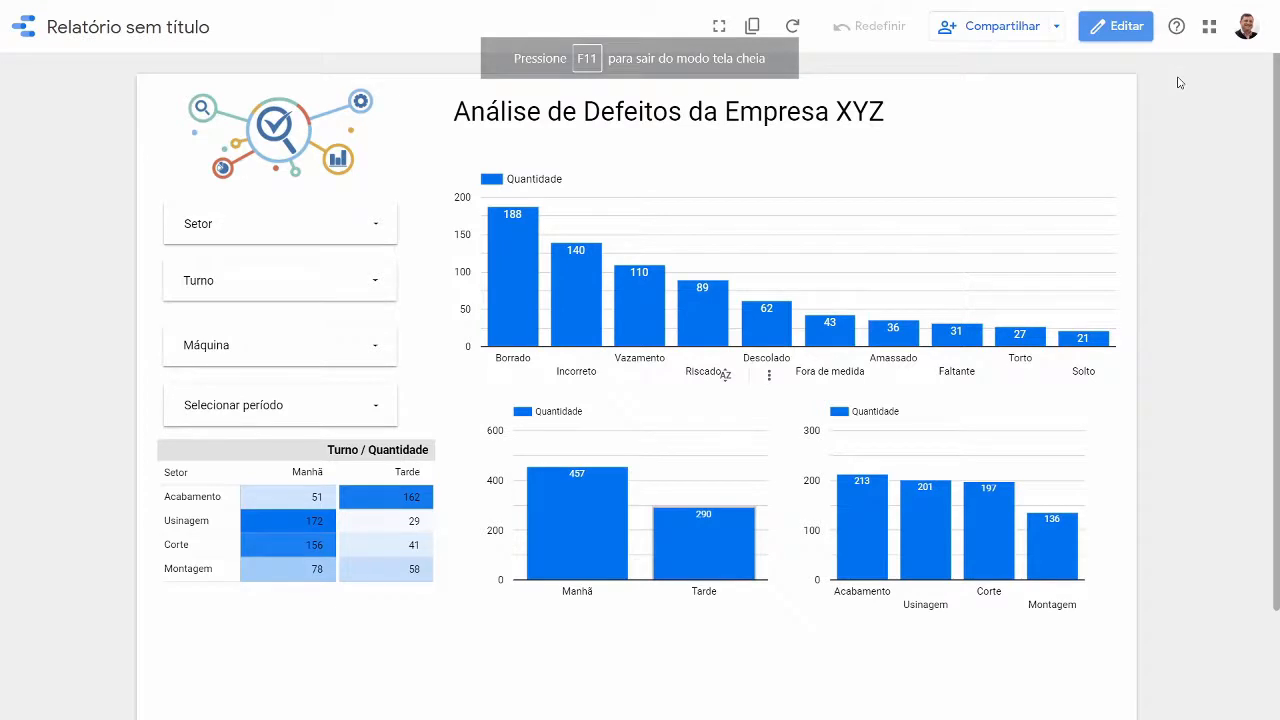
left_click(1115, 26)
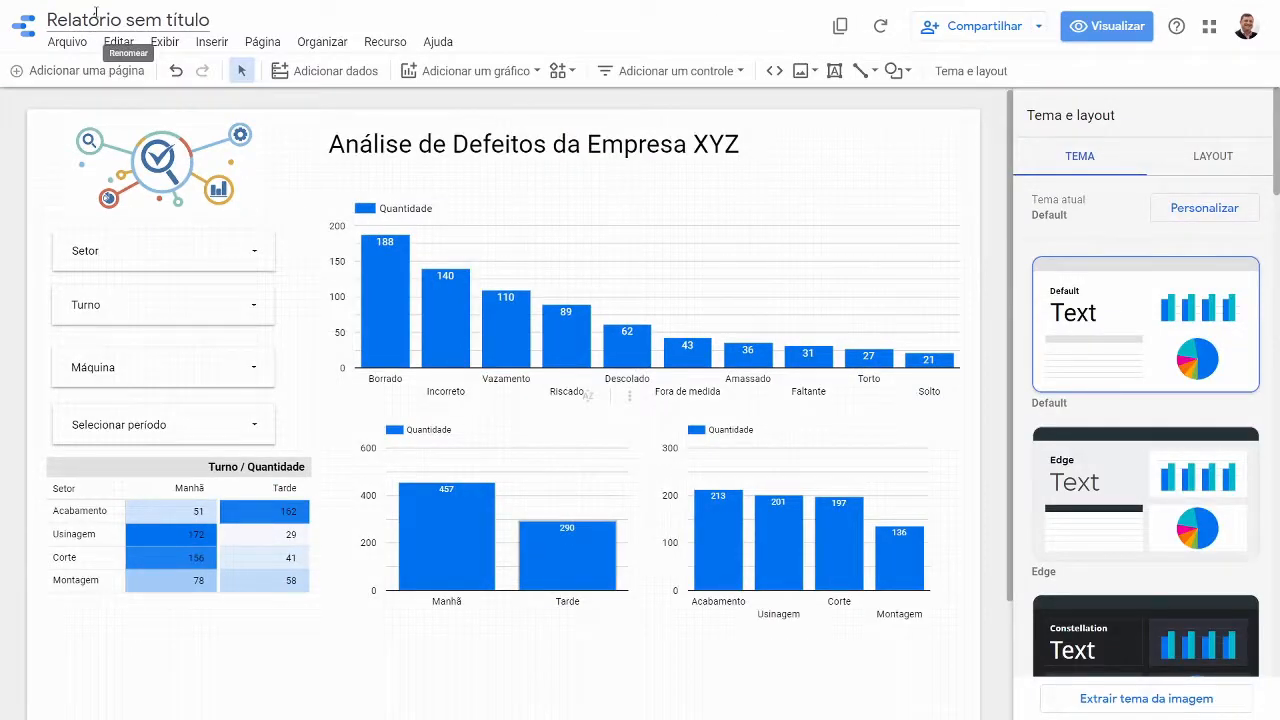
left_click(95, 12)
type("Ana")
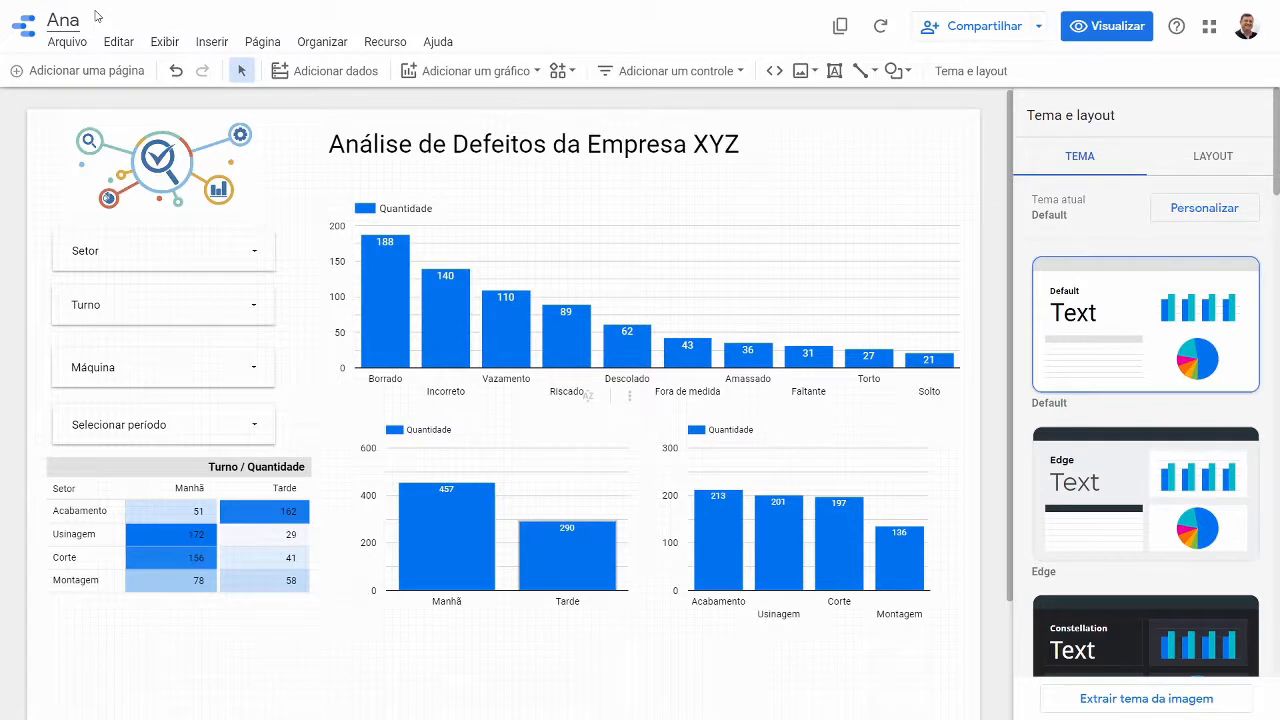
type("lise dos")
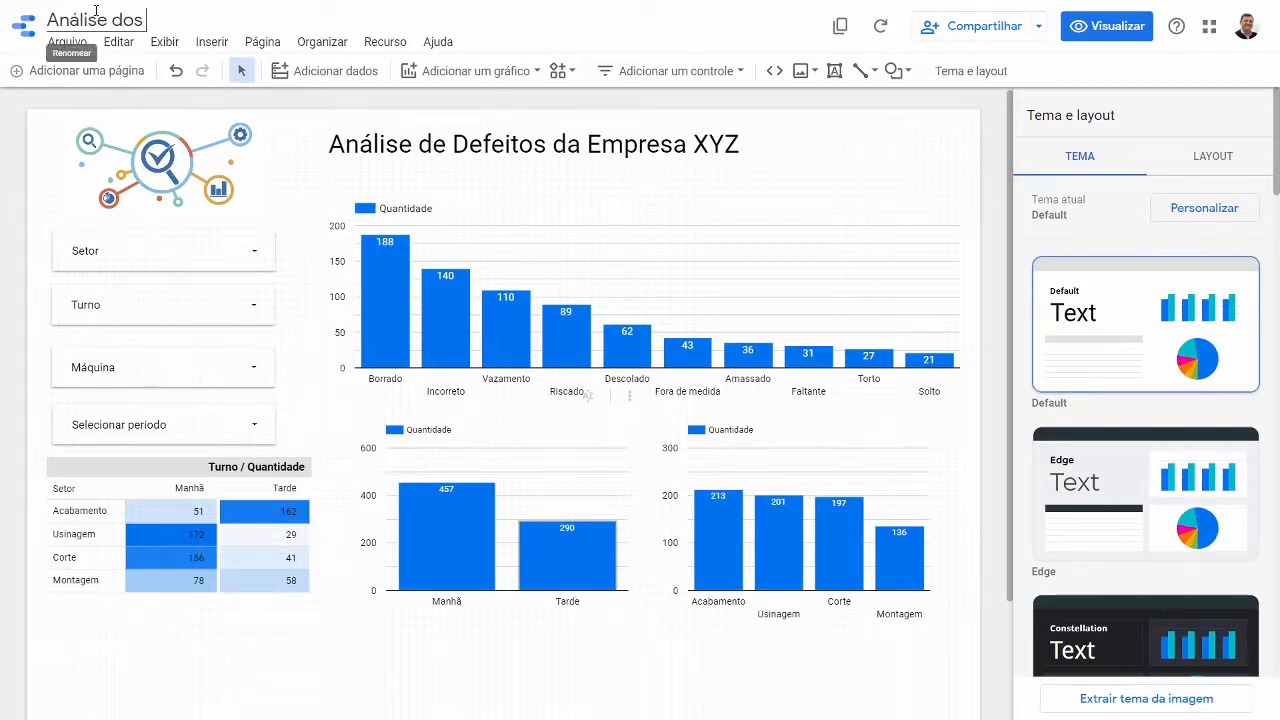
type(" Defeitos da Empresa")
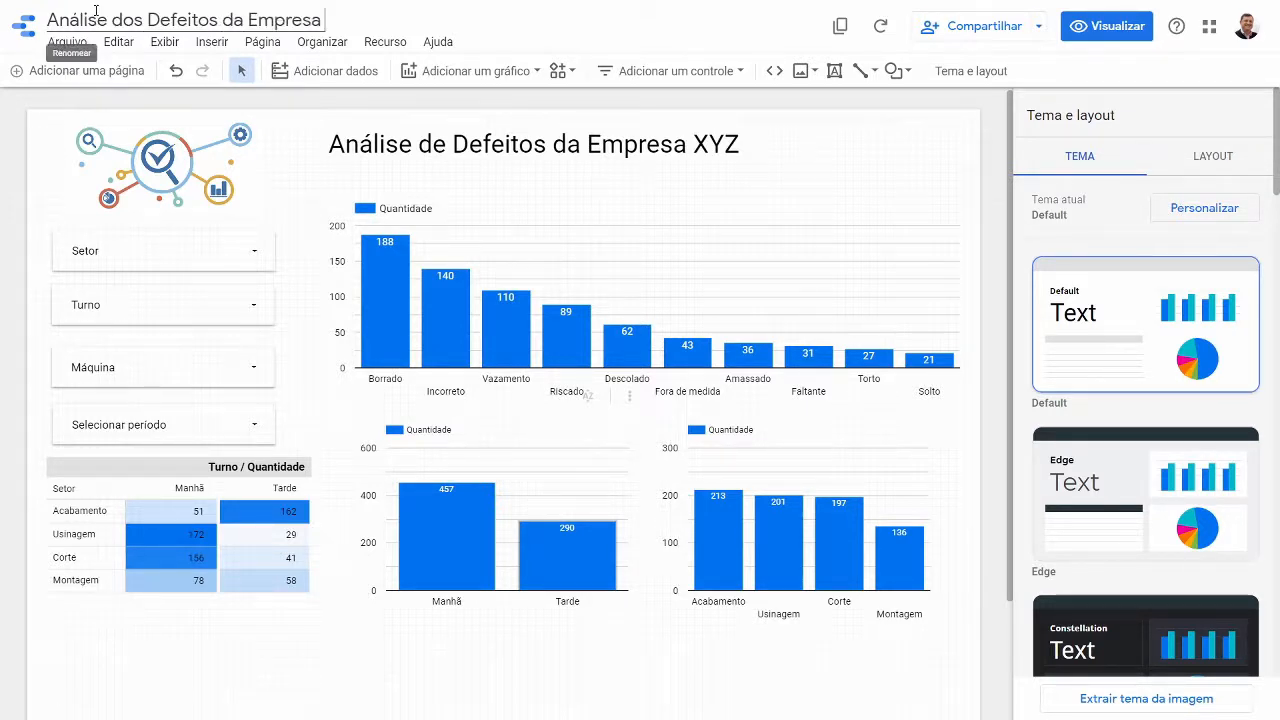
type(" XYZ")
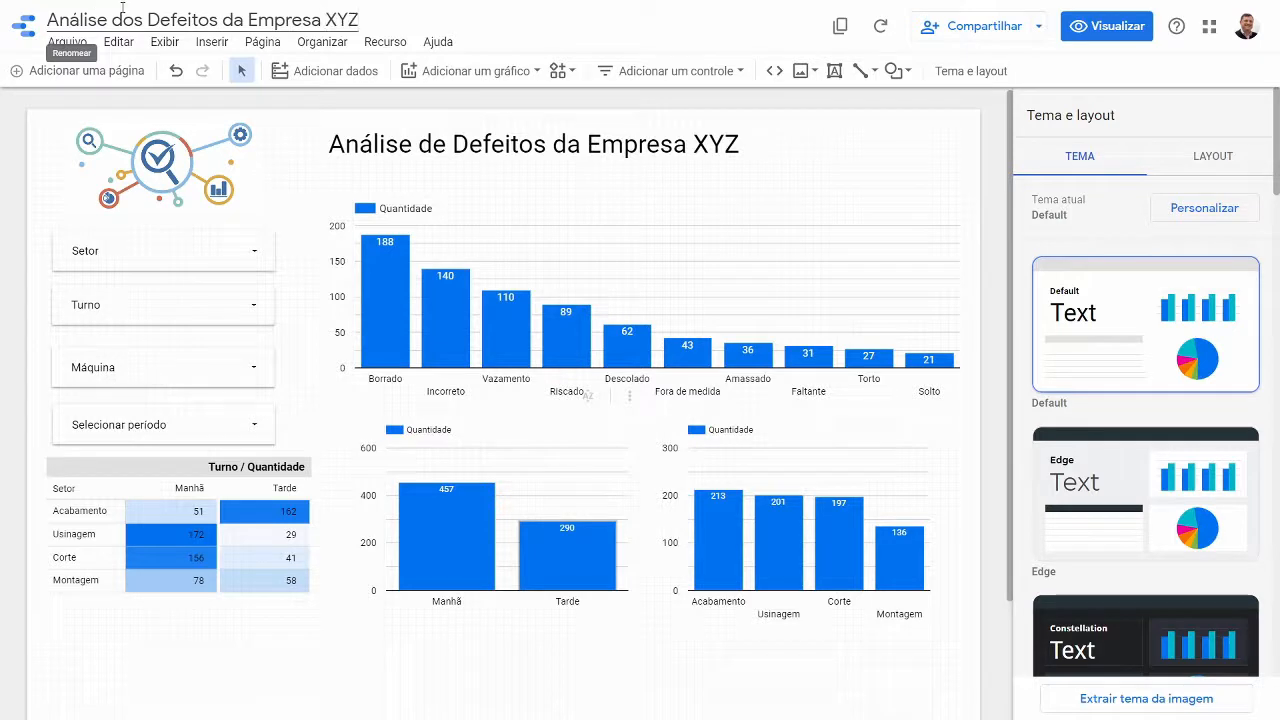
left_click(486, 7)
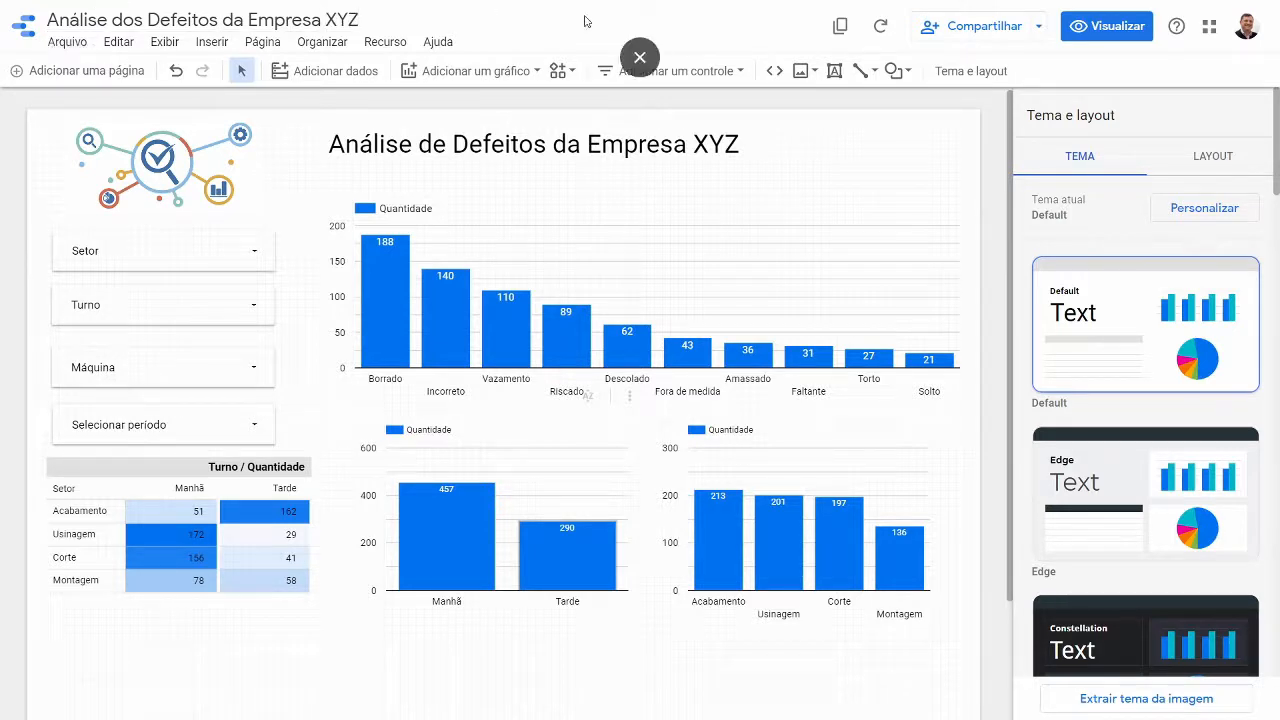
In view mode, filter the report to the period 1 to 28 February 2021 with the date range control, and return to edit mode
left_click(1113, 29)
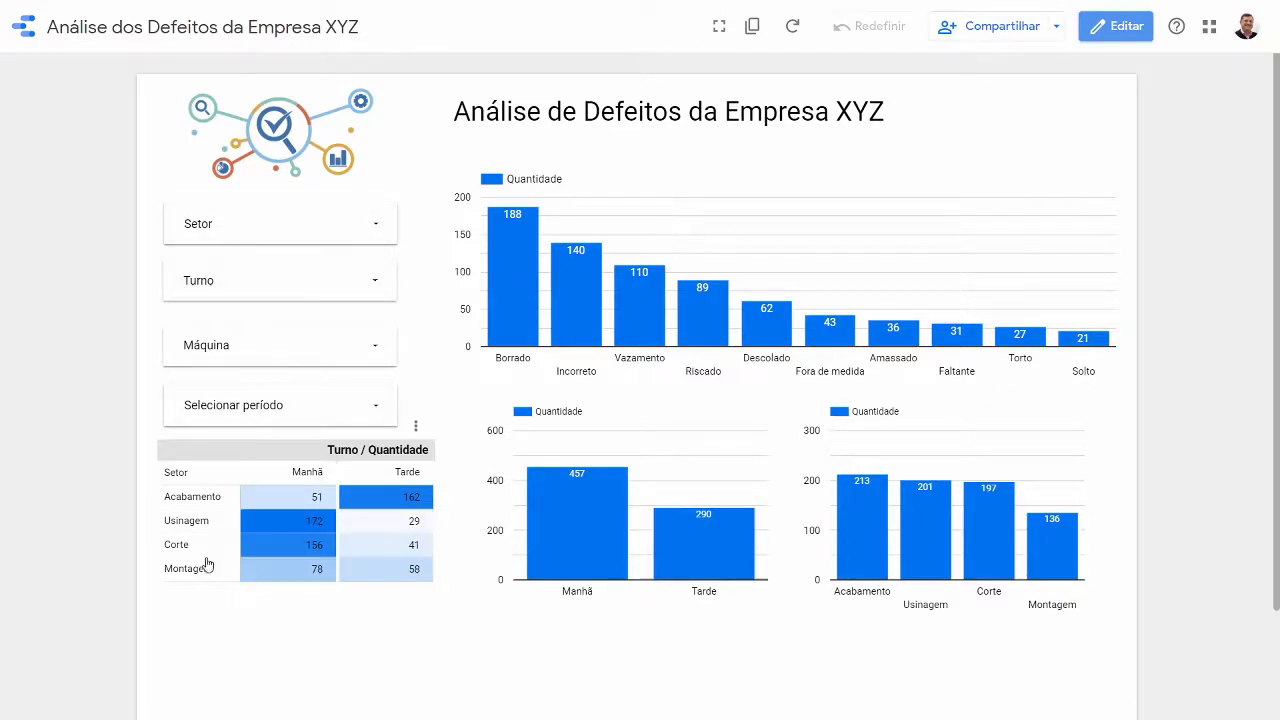
left_click(290, 420)
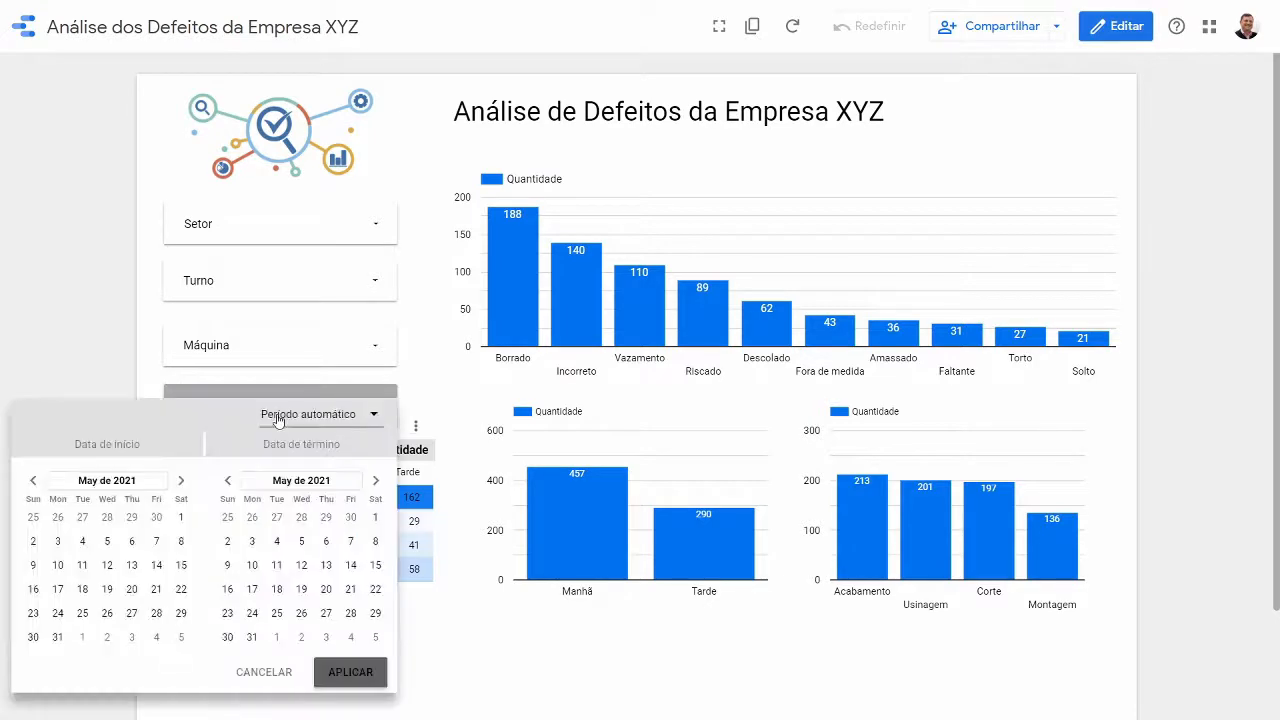
left_click(33, 481)
left_click(33, 482)
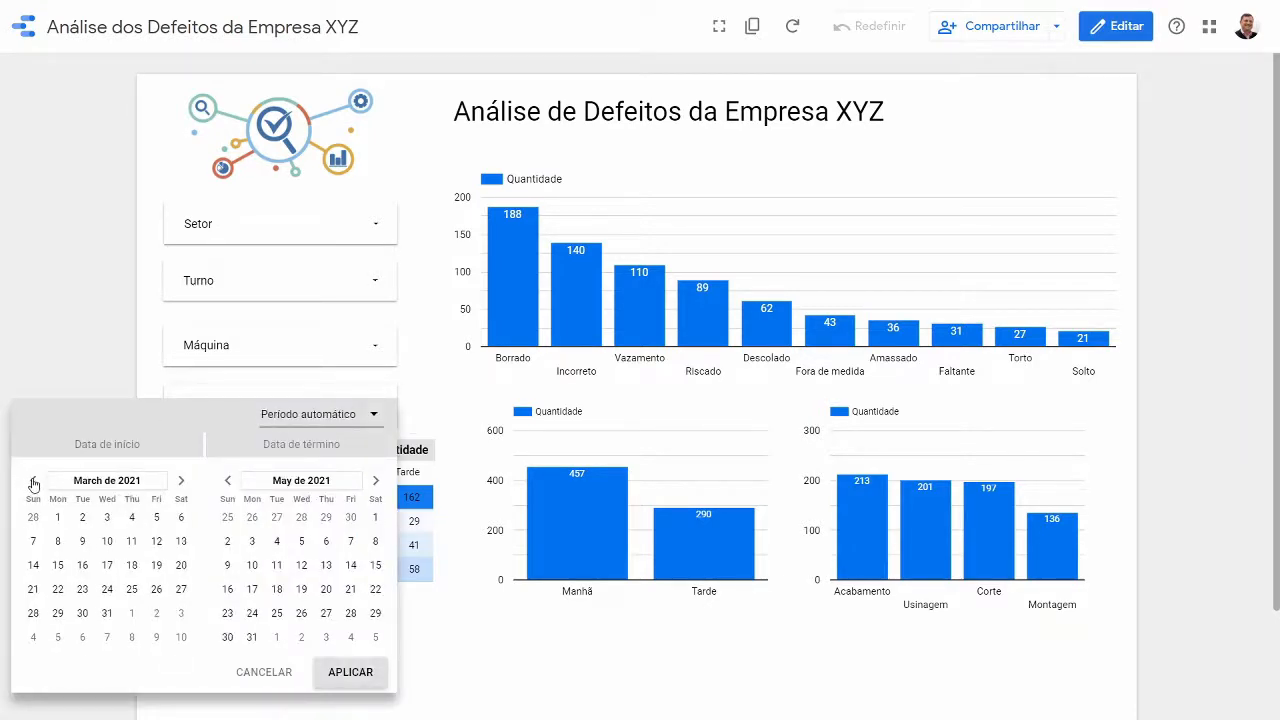
left_click(33, 482)
left_click(57, 517)
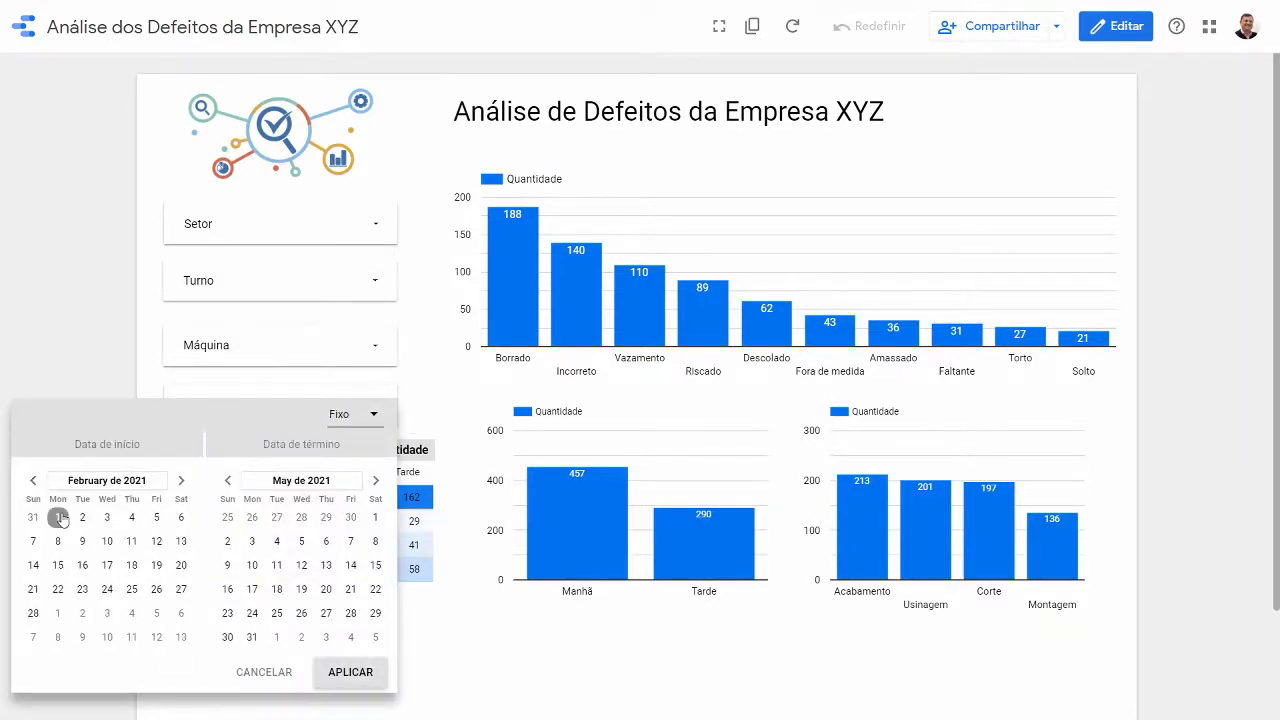
left_click(229, 481)
left_click(229, 482)
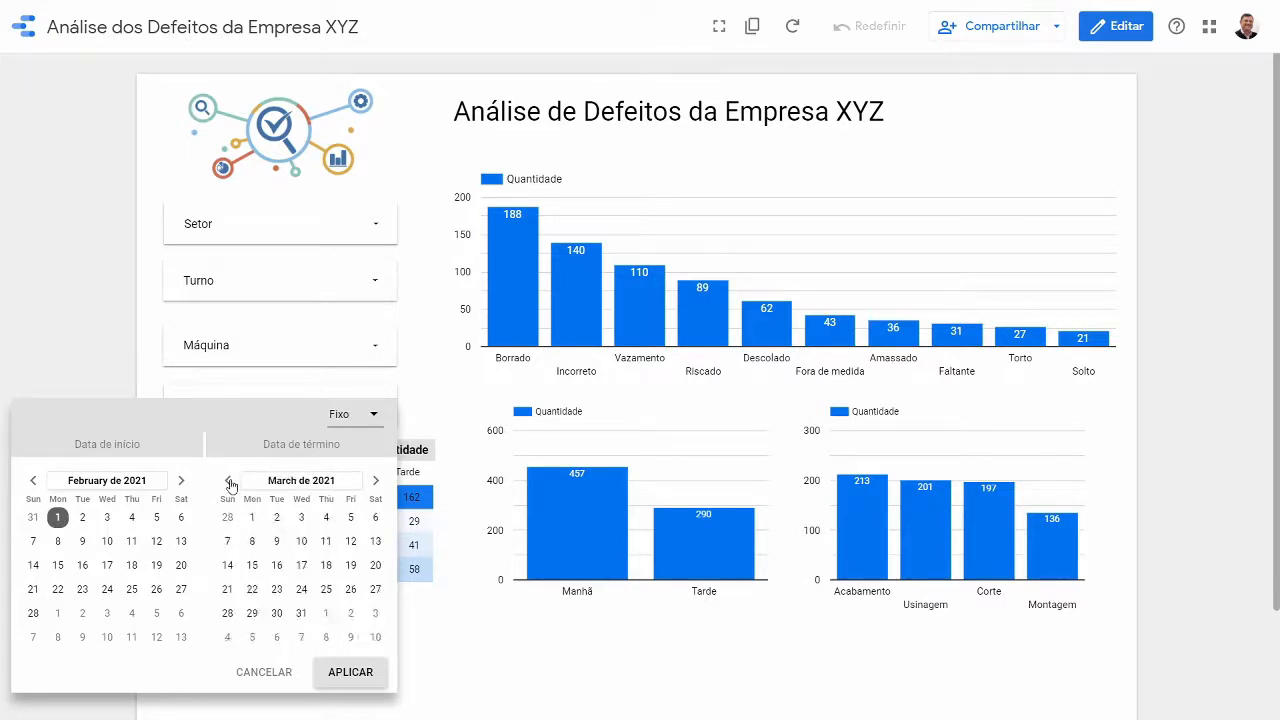
left_click(229, 482)
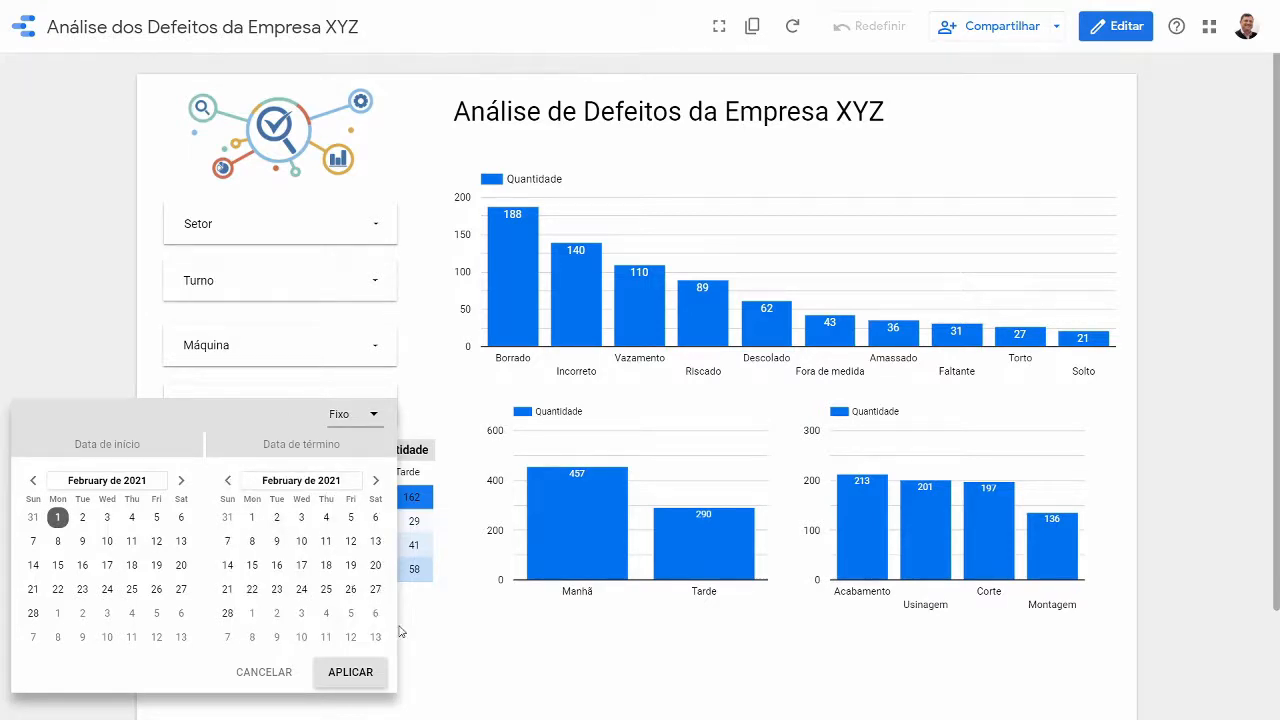
left_click(227, 613)
left_click(345, 670)
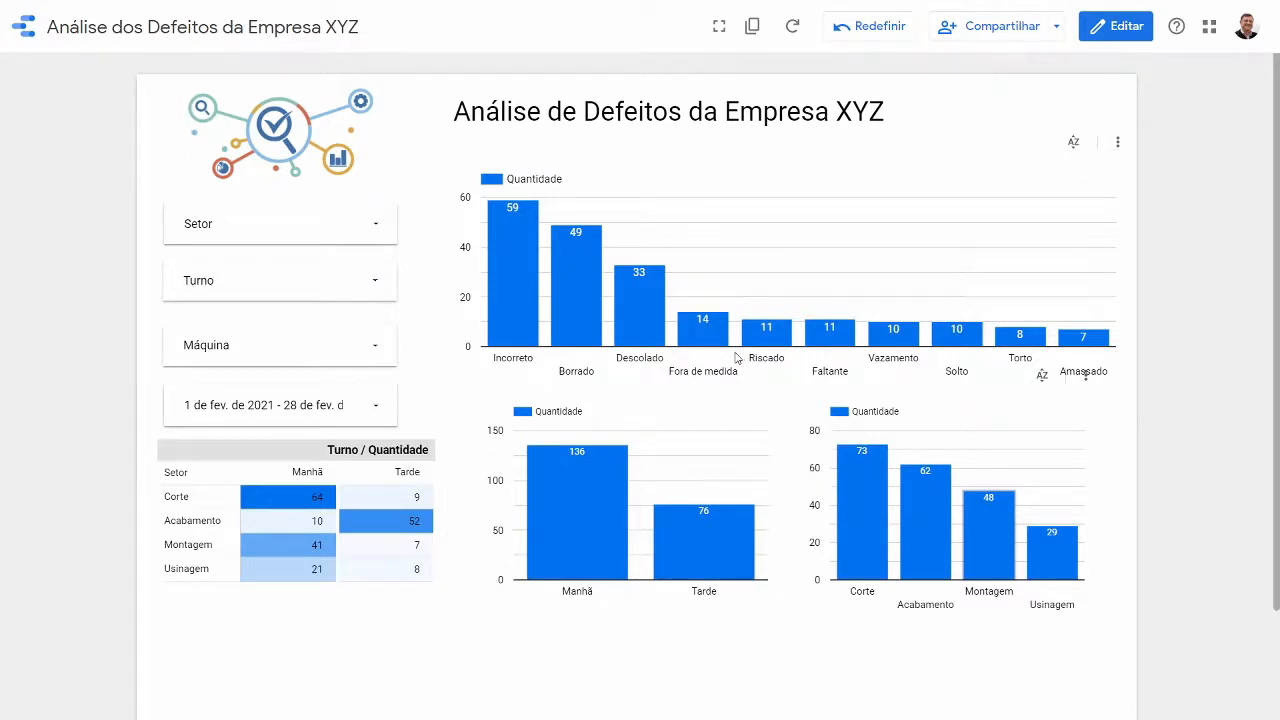
left_click(1096, 32)
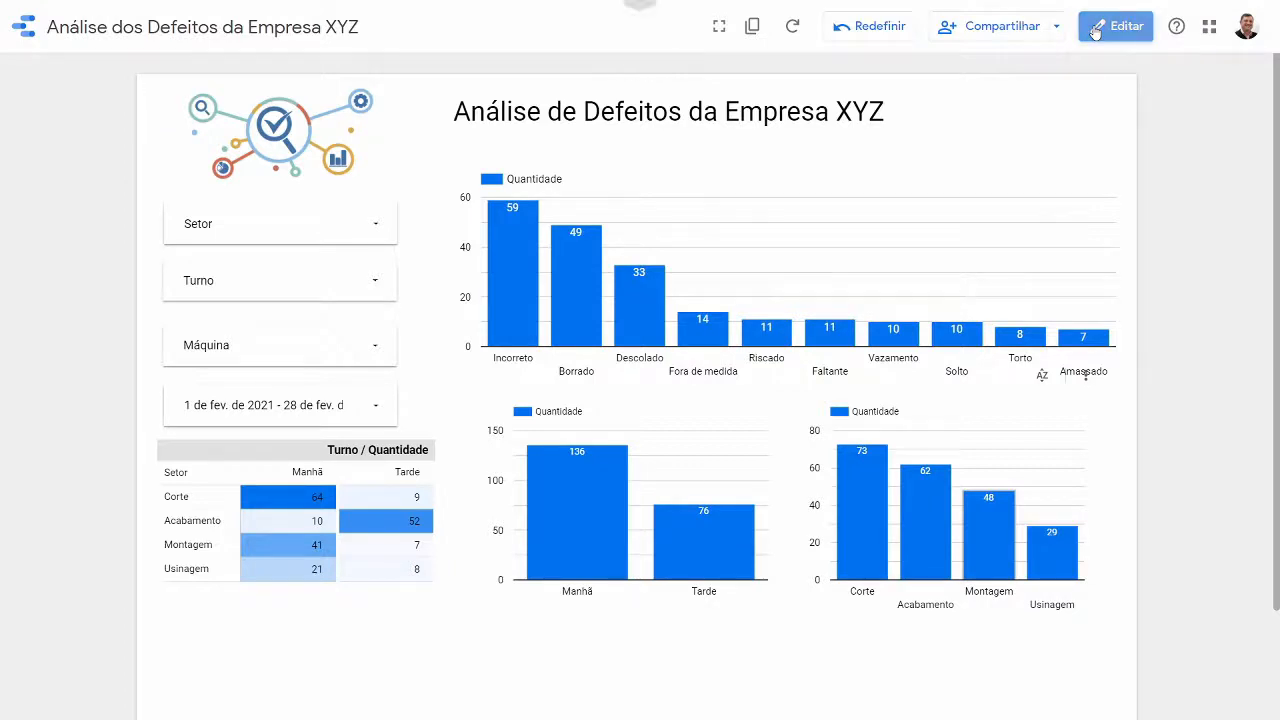